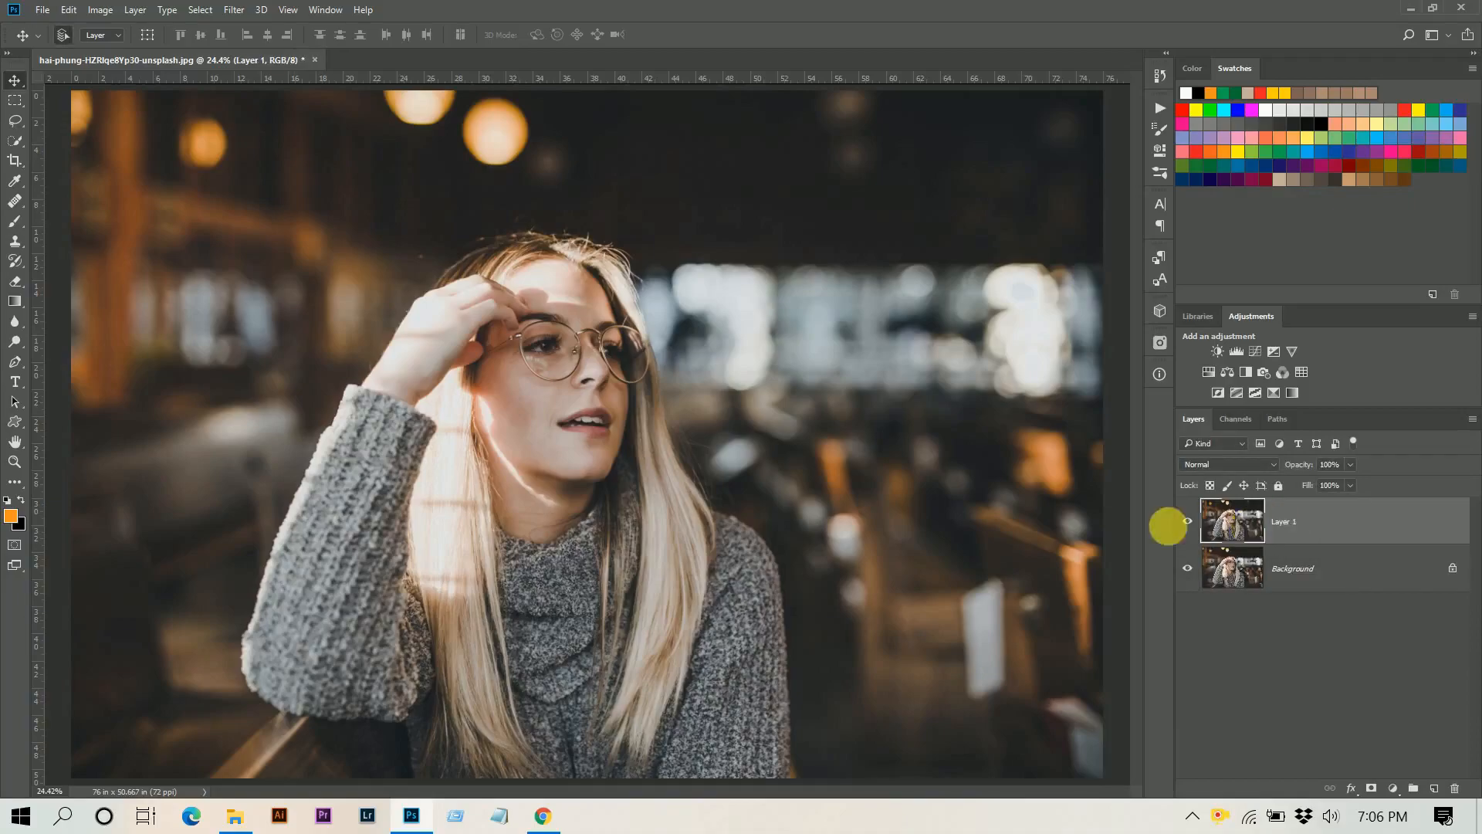
# Convert Layer 1 to a Smart Object and open it in the Camera Raw Filter.
pyautogui.rightClick(1309, 530)
pyautogui.click(979, 405)
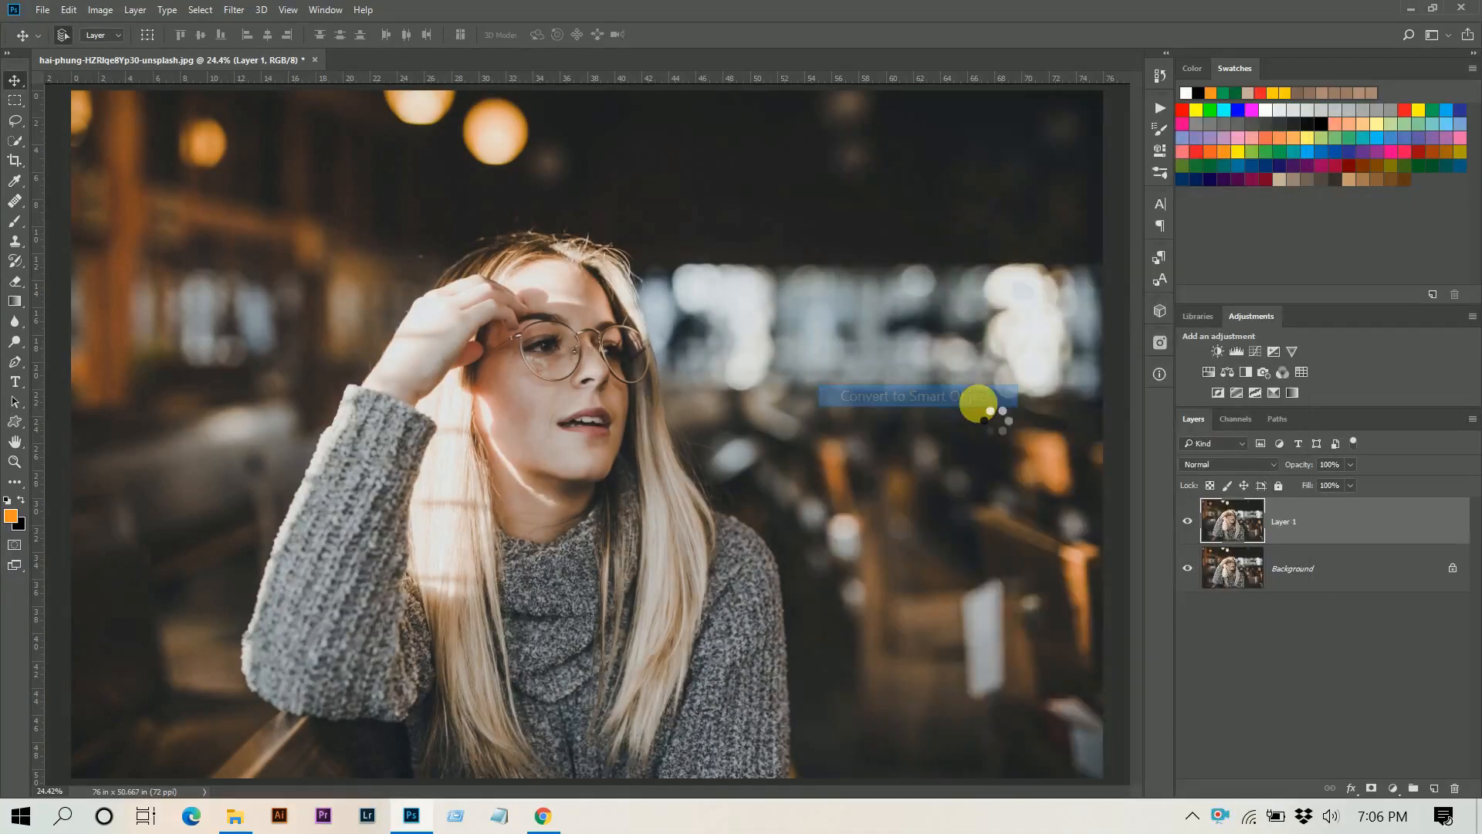
pyautogui.click(233, 9)
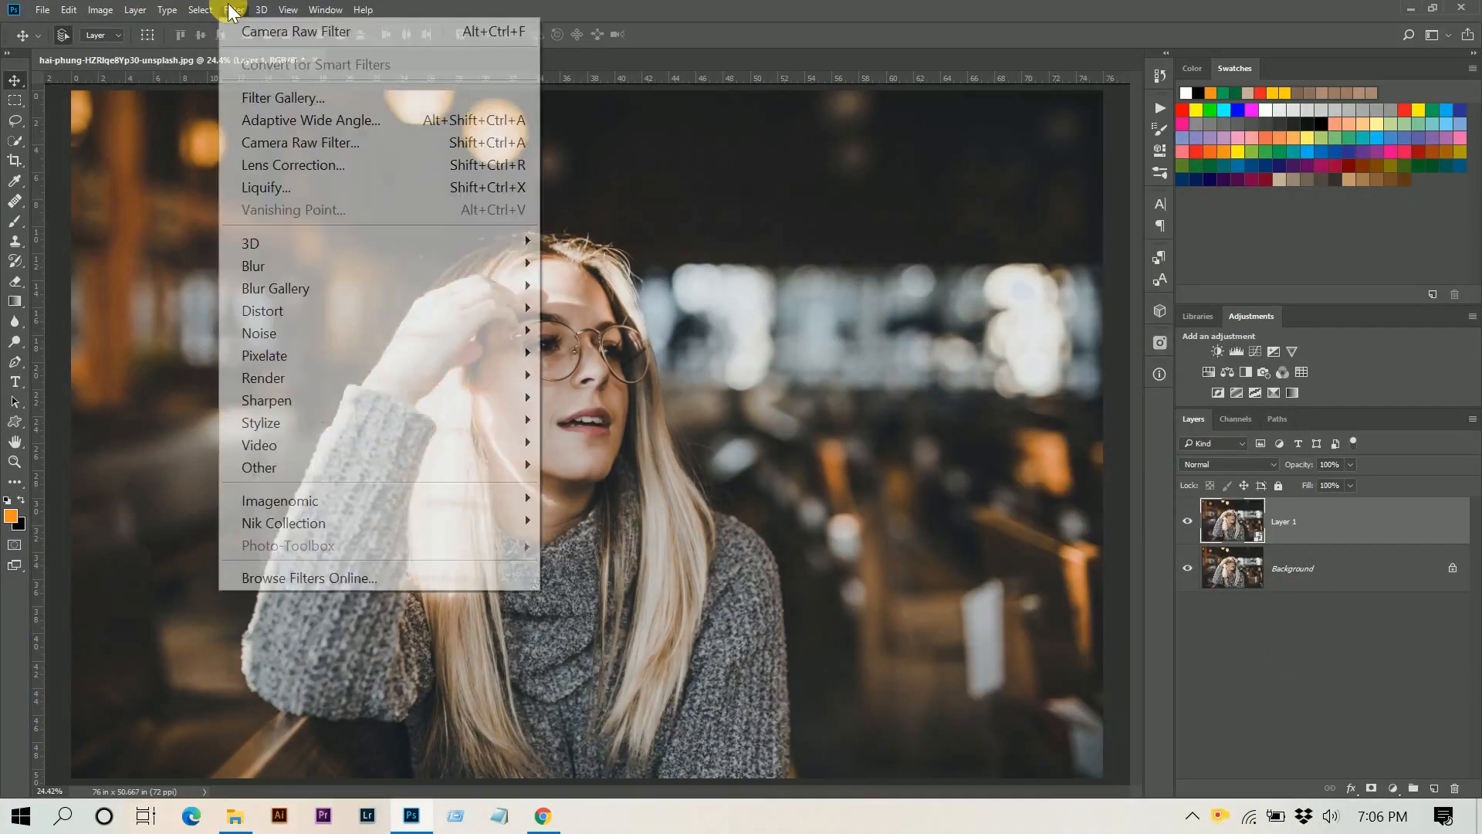
pyautogui.click(266, 142)
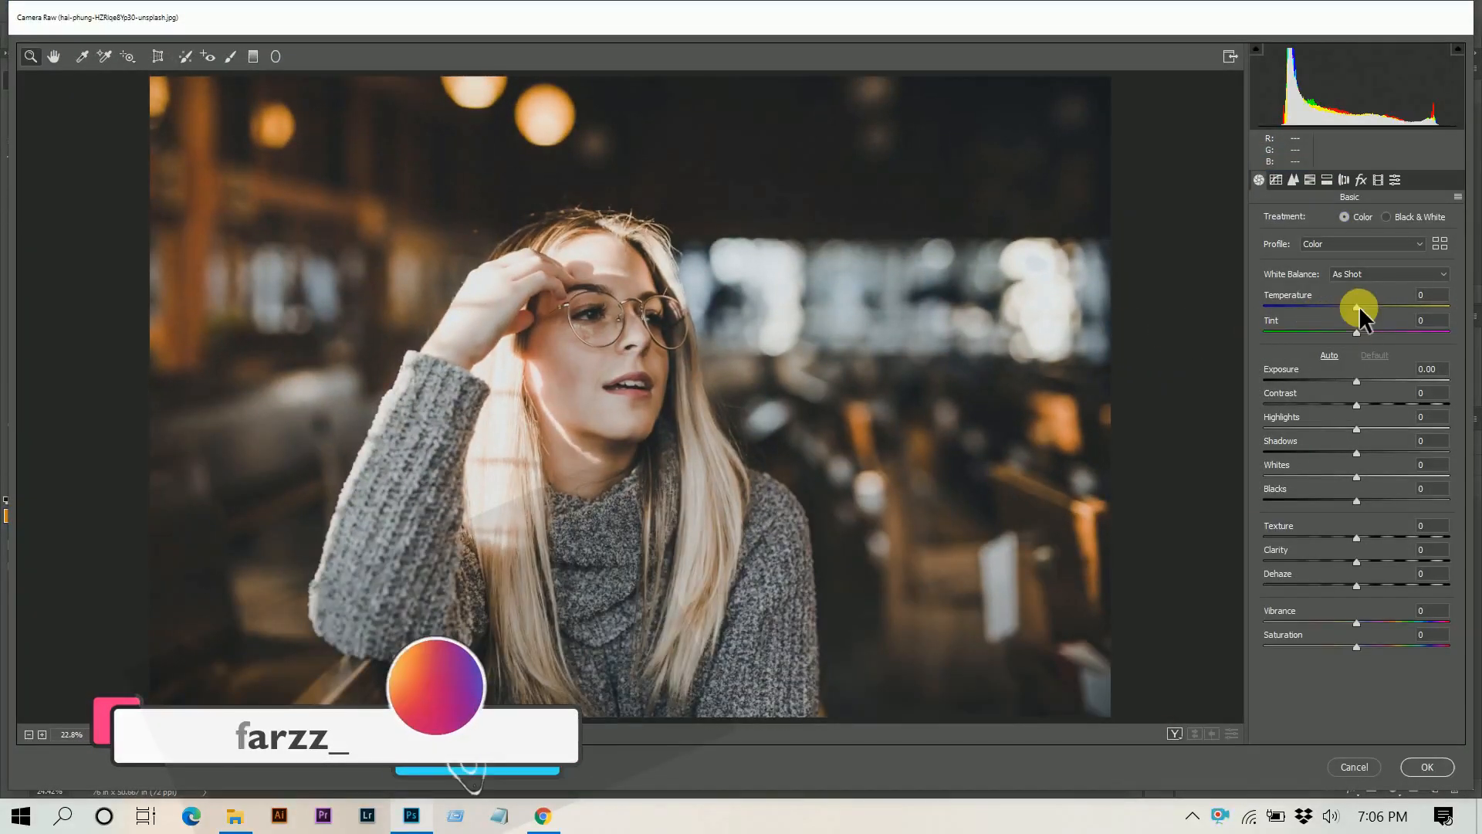
# Set Temperature -4, Tint +4, Exposure +0.30, Contrast +13, Highlights -48 and Blacks -13 in the basic adjustments.
pyautogui.click(1358, 306)
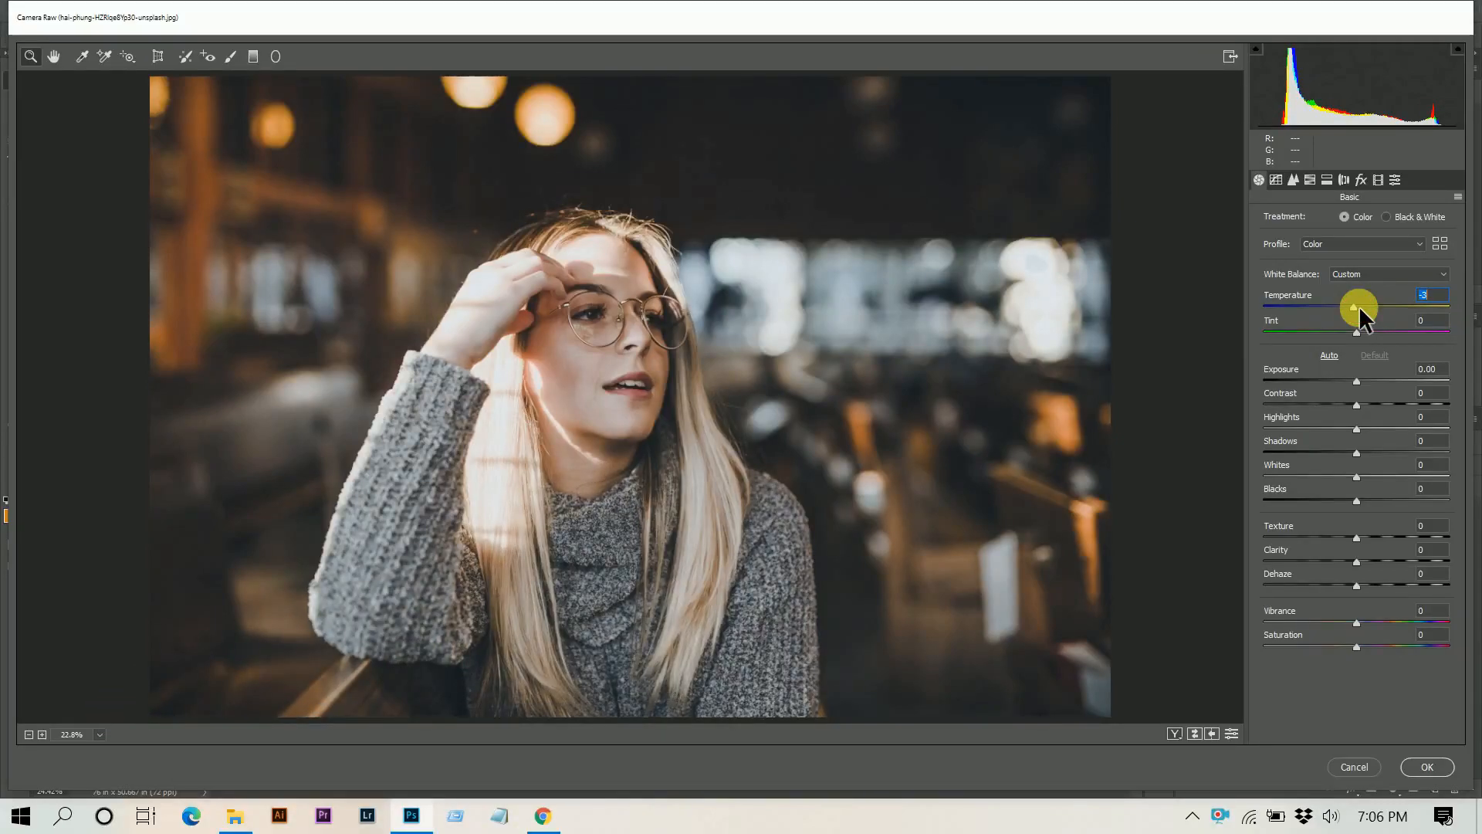
pyautogui.moveTo(1359, 306); pyautogui.dragTo(1313, 430)
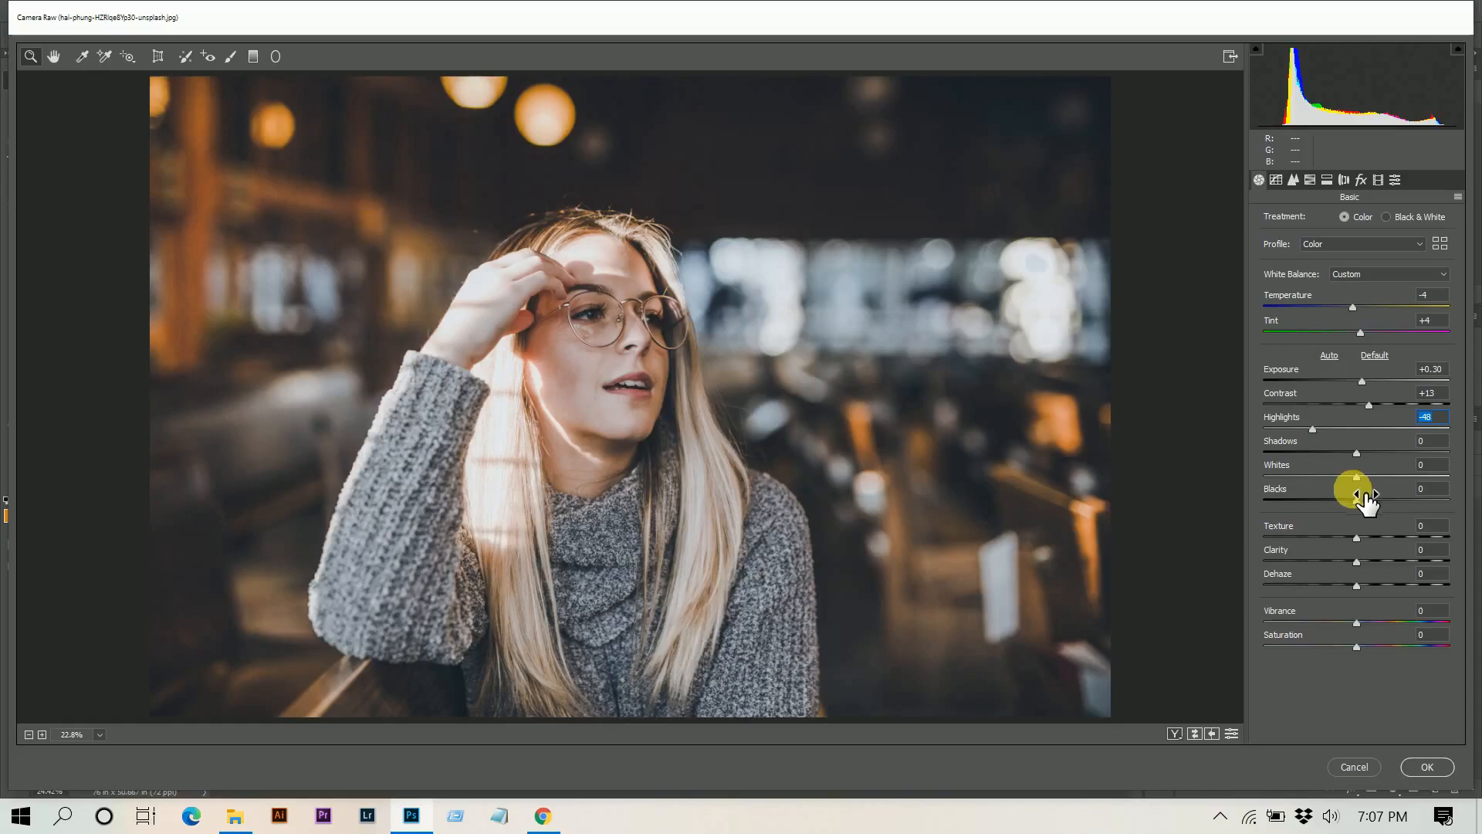
pyautogui.moveTo(1349, 502); pyautogui.dragTo(1344, 500)
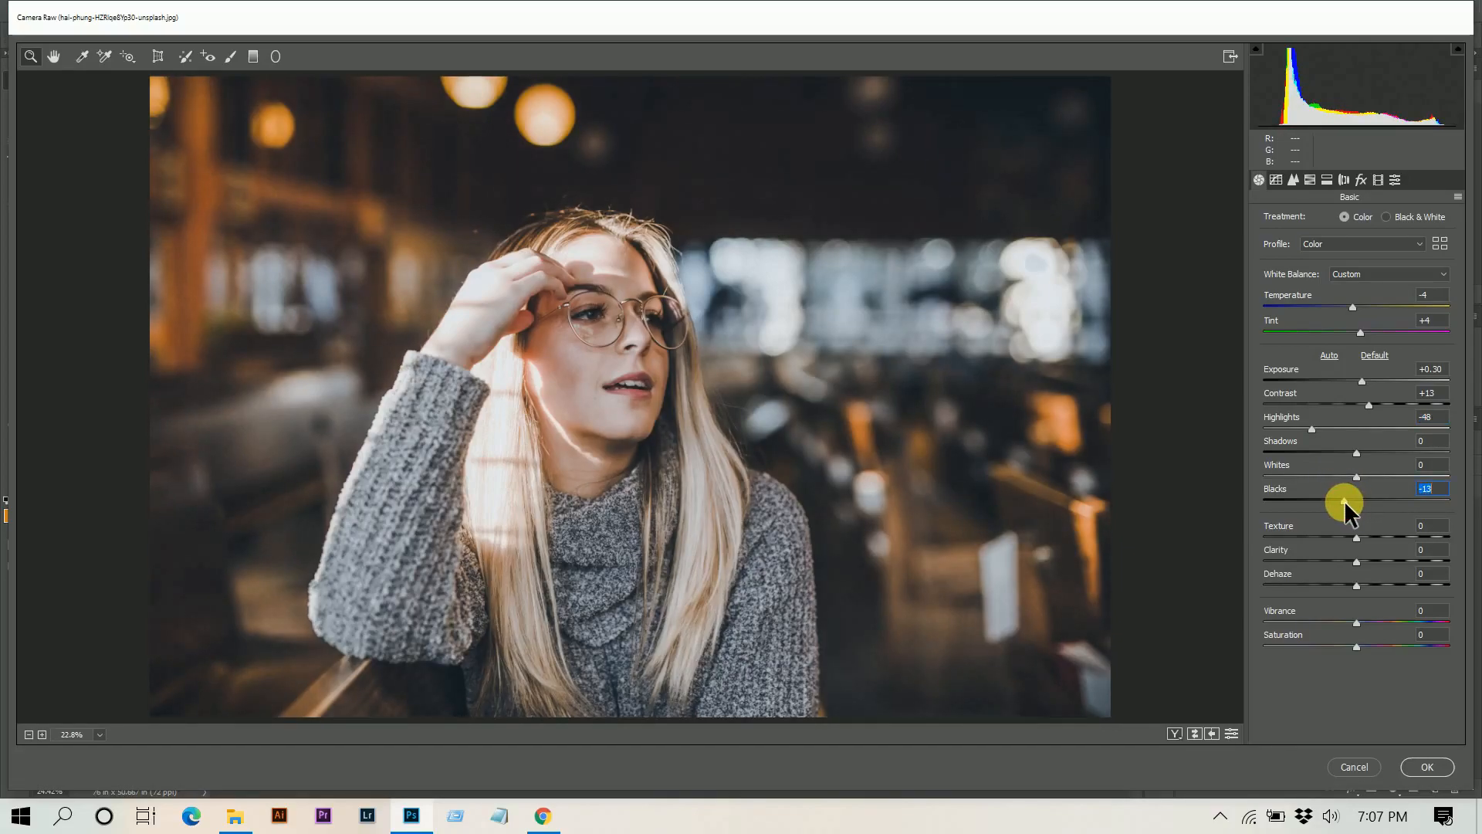
# Set Clarity to +4, Dehaze to +3, Vibrance to +4 and Saturation to +3.
pyautogui.click(1360, 560)
pyautogui.moveTo(1360, 561); pyautogui.dragTo(1359, 586)
pyautogui.click(1423, 610)
pyautogui.press('Up')
pyautogui.press('Up')
pyautogui.press('Up')
pyautogui.click(1428, 635)
pyautogui.press('Up')
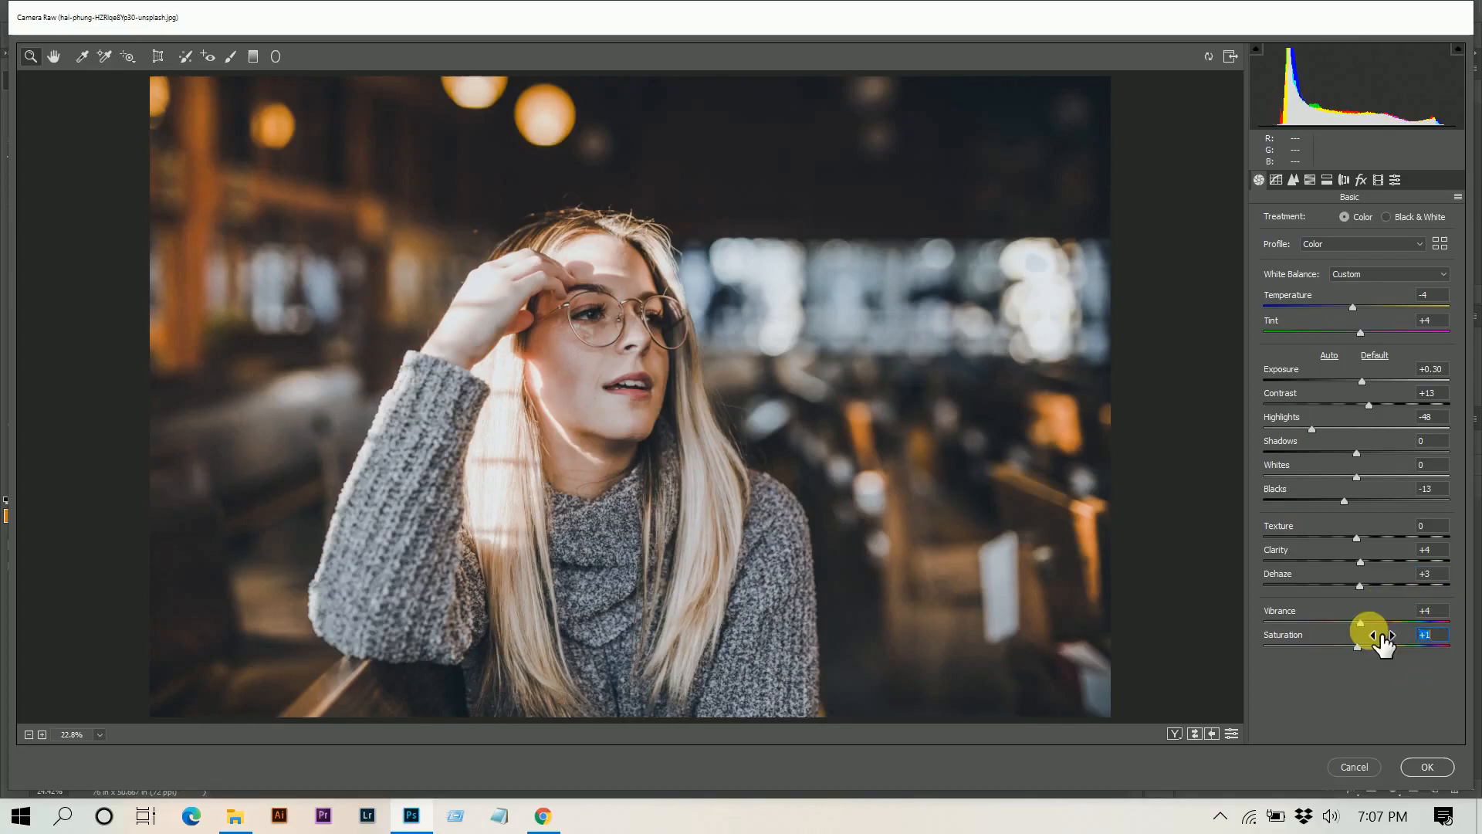
pyautogui.press('Up')
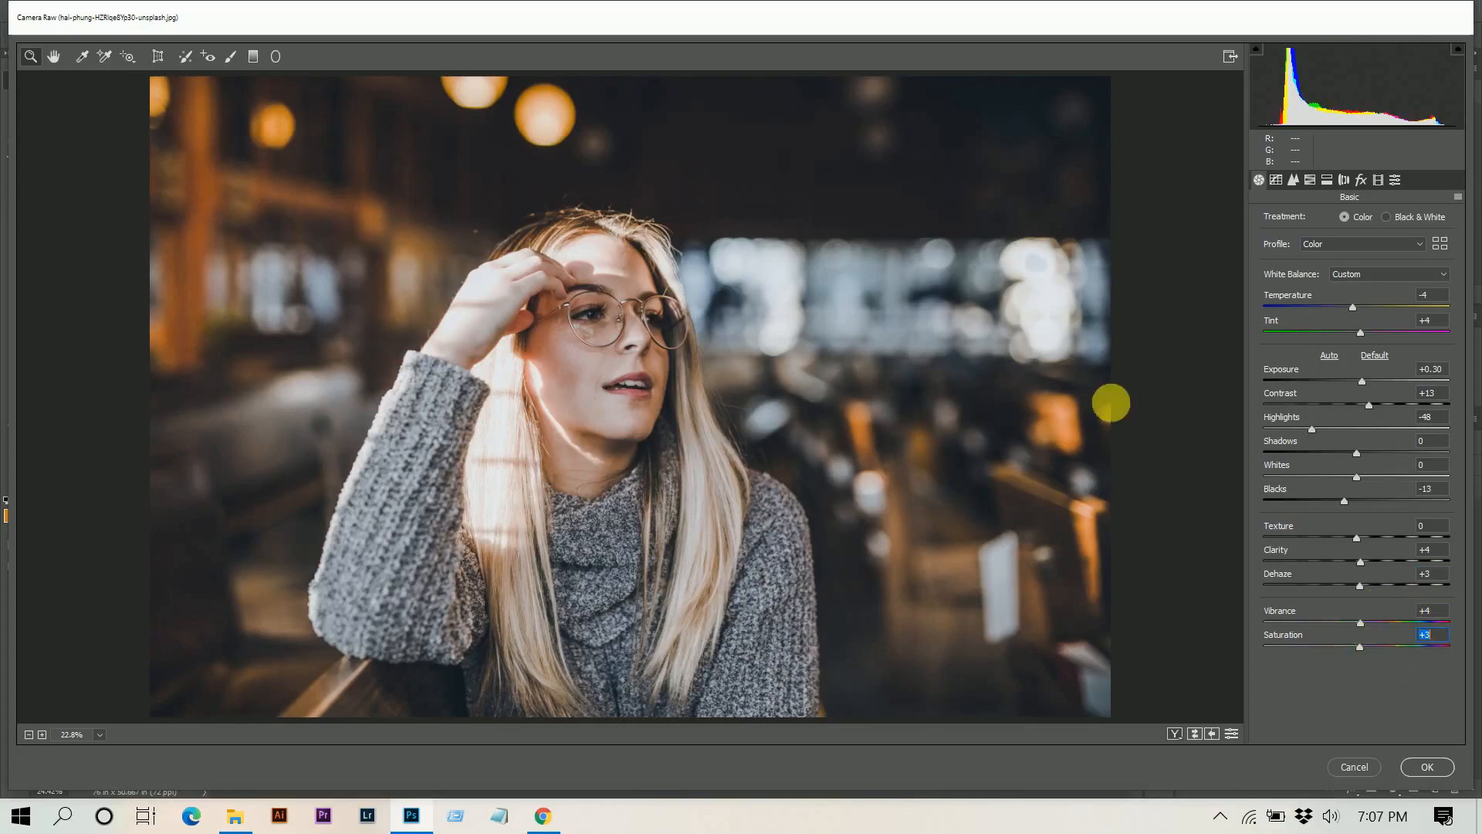
# On the RGB point curve, raise the black point and add points at input 65, output 52 and input 128, output 119.
pyautogui.click(1277, 179)
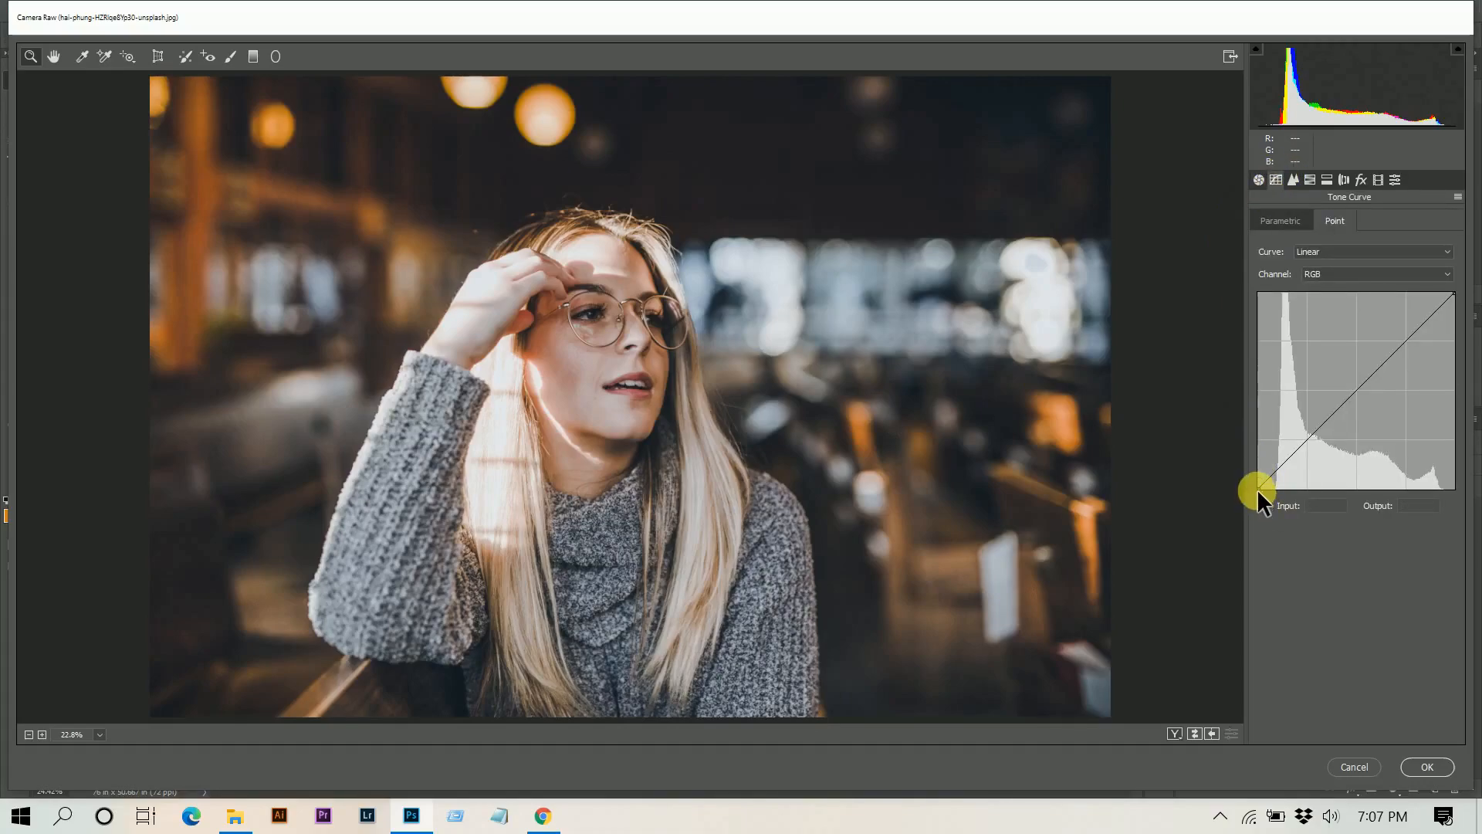
pyautogui.moveTo(1260, 491); pyautogui.dragTo(1308, 450)
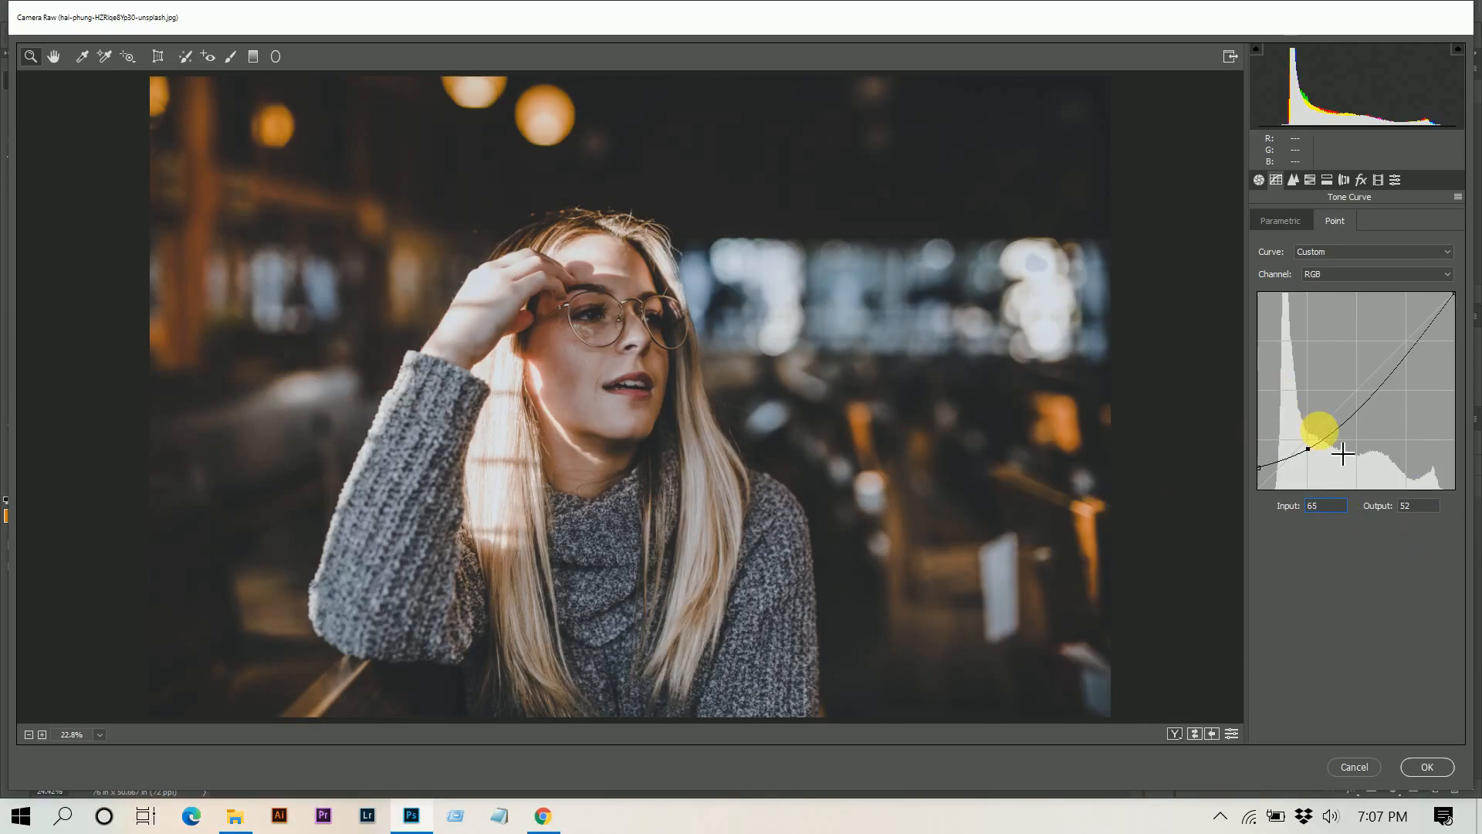
pyautogui.click(1362, 399)
pyautogui.moveTo(1362, 400)
pyautogui.mouseDown()
pyautogui.moveTo(1361, 414)
pyautogui.moveTo(1356, 397)
pyautogui.mouseUp()
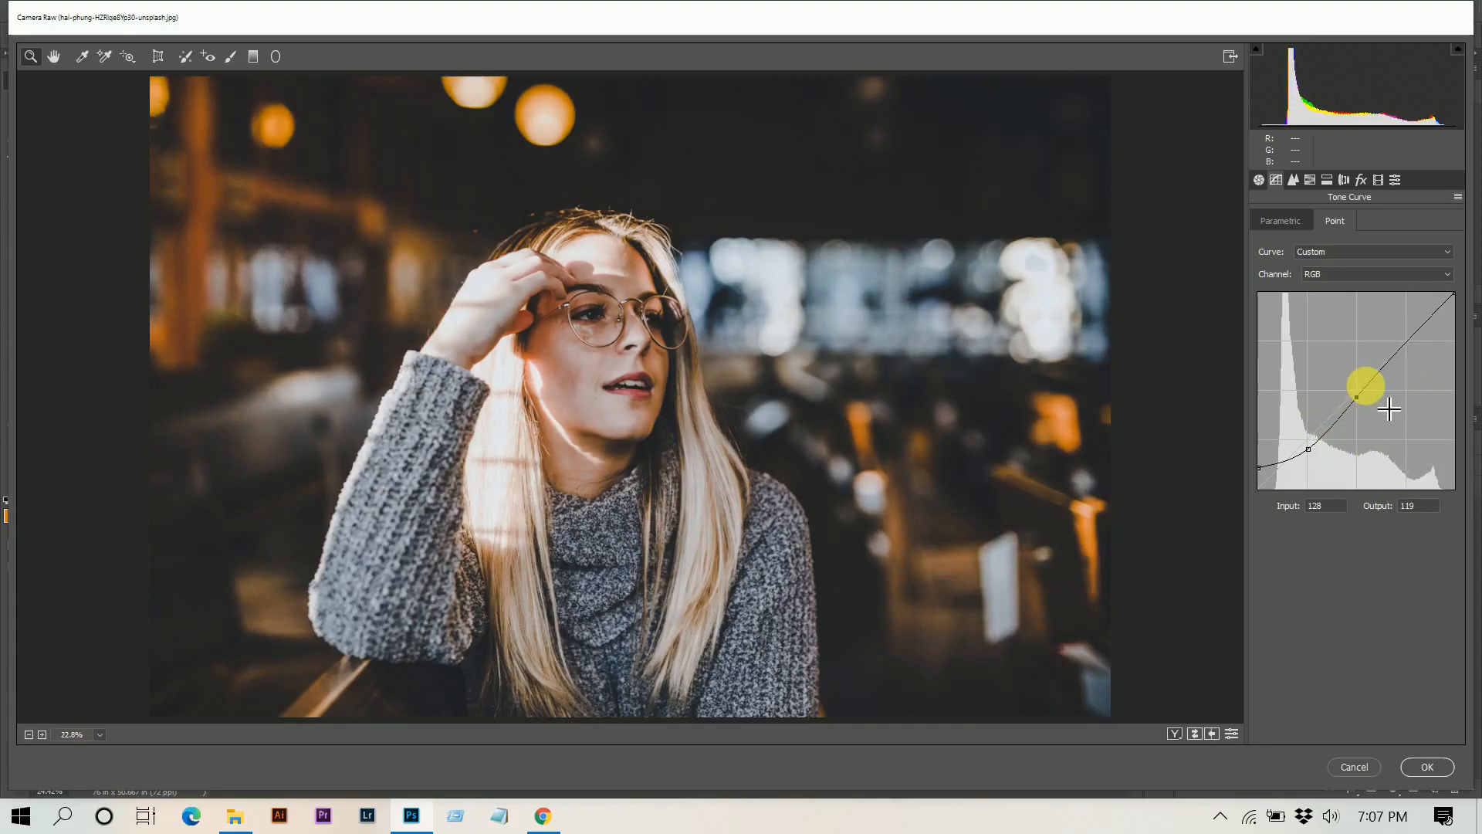
# Add a highlights point to the RGB curve at input 192, output 190.
pyautogui.click(1400, 340)
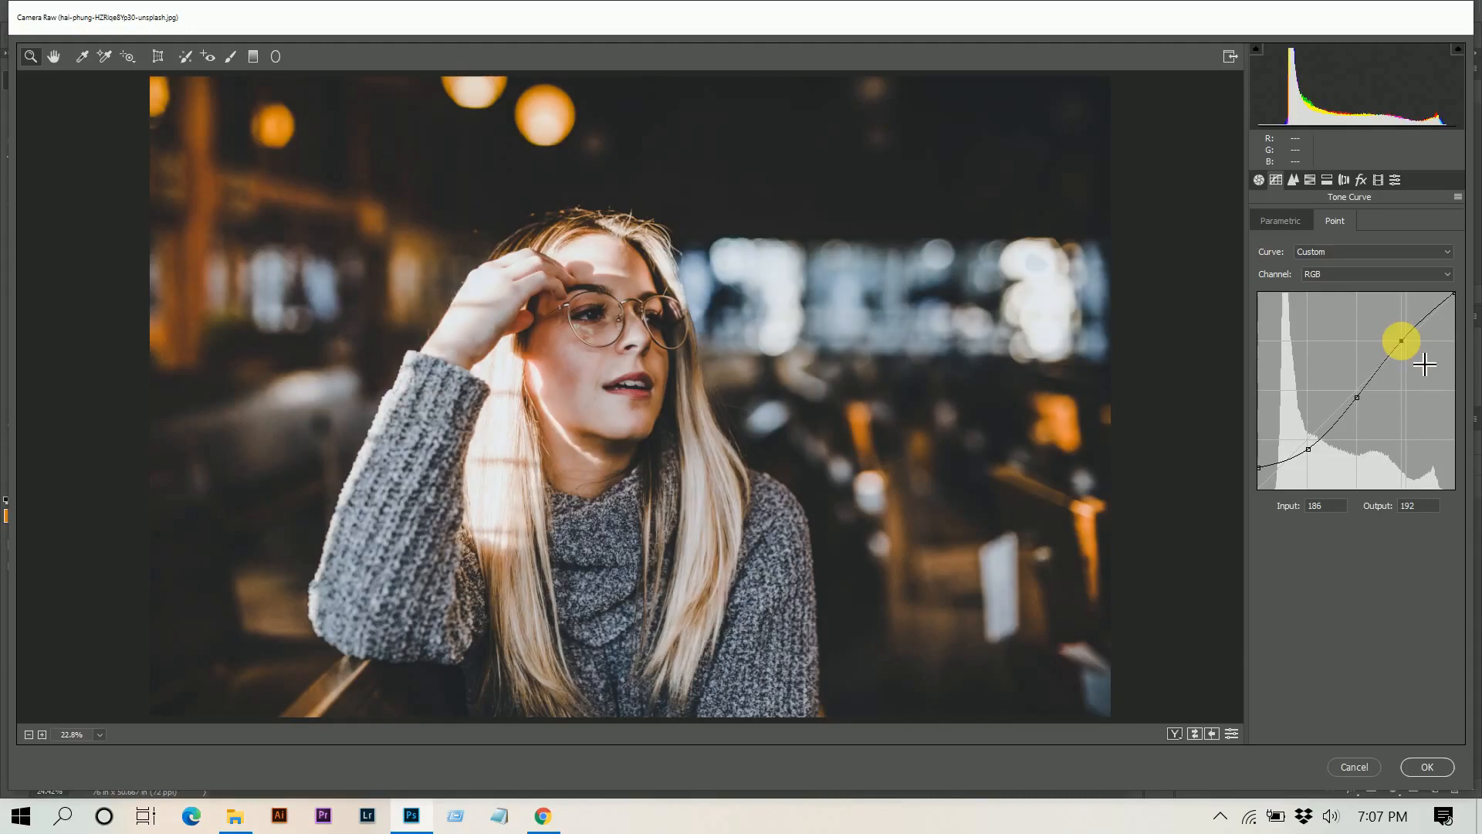
pyautogui.moveTo(1400, 341); pyautogui.dragTo(1404, 340)
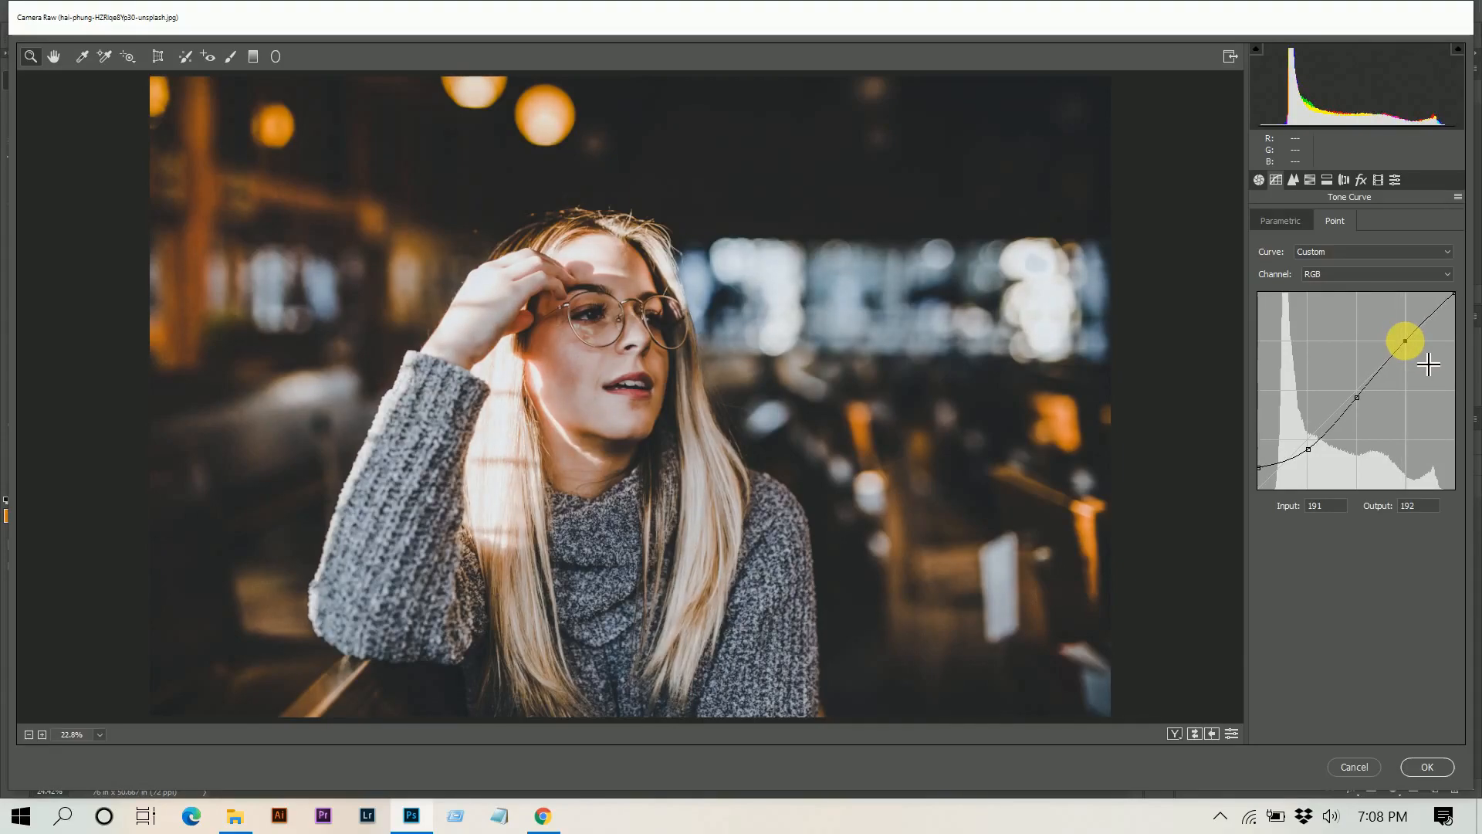
pyautogui.press('Down')
pyautogui.press('Down')
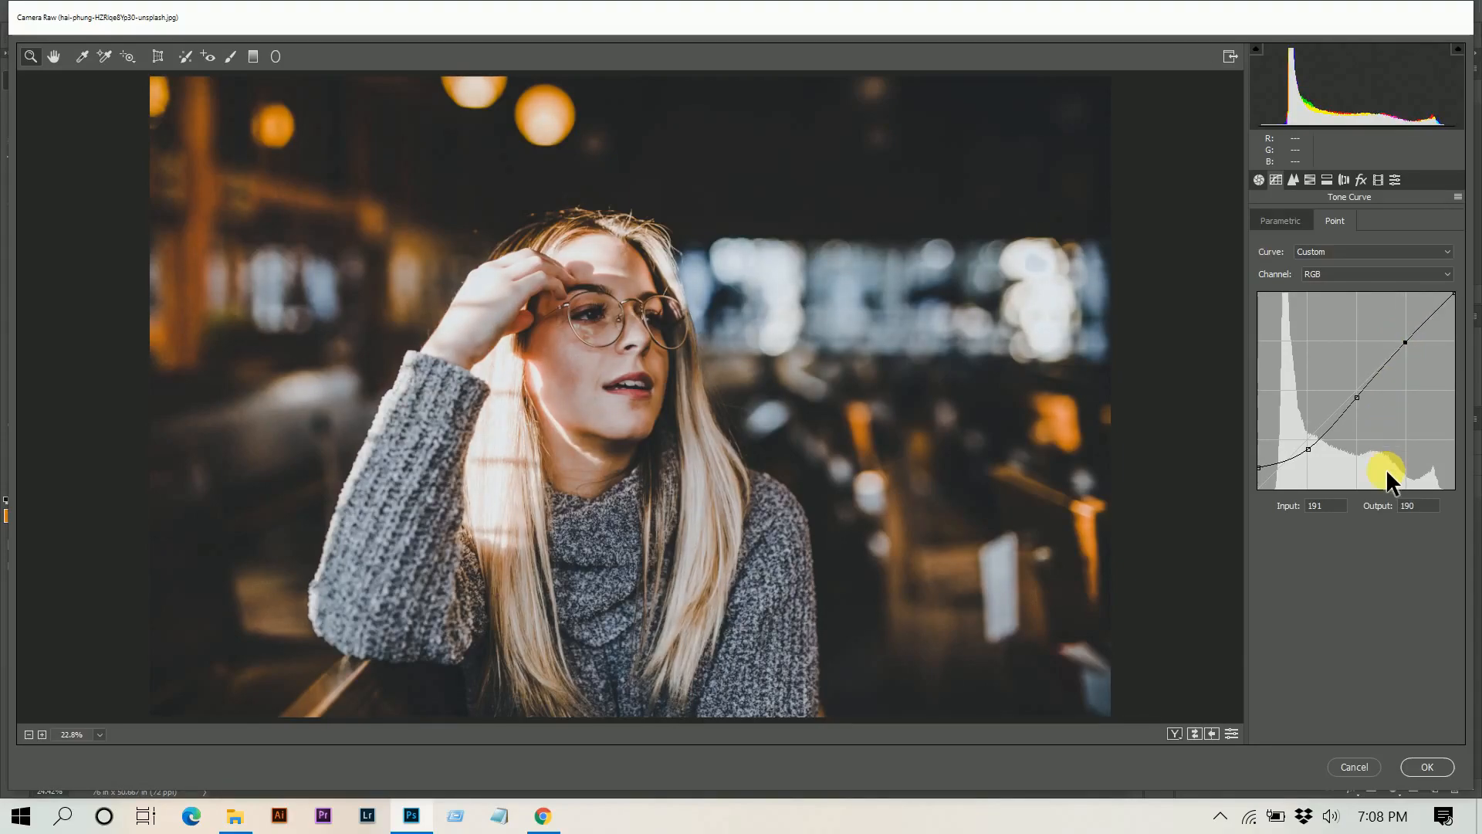
pyautogui.press('Up')
pyautogui.press('Up')
pyautogui.press('Down')
pyautogui.press('Down')
pyautogui.moveTo(1346, 508); pyautogui.dragTo(1096, 461)
pyautogui.press('Up')
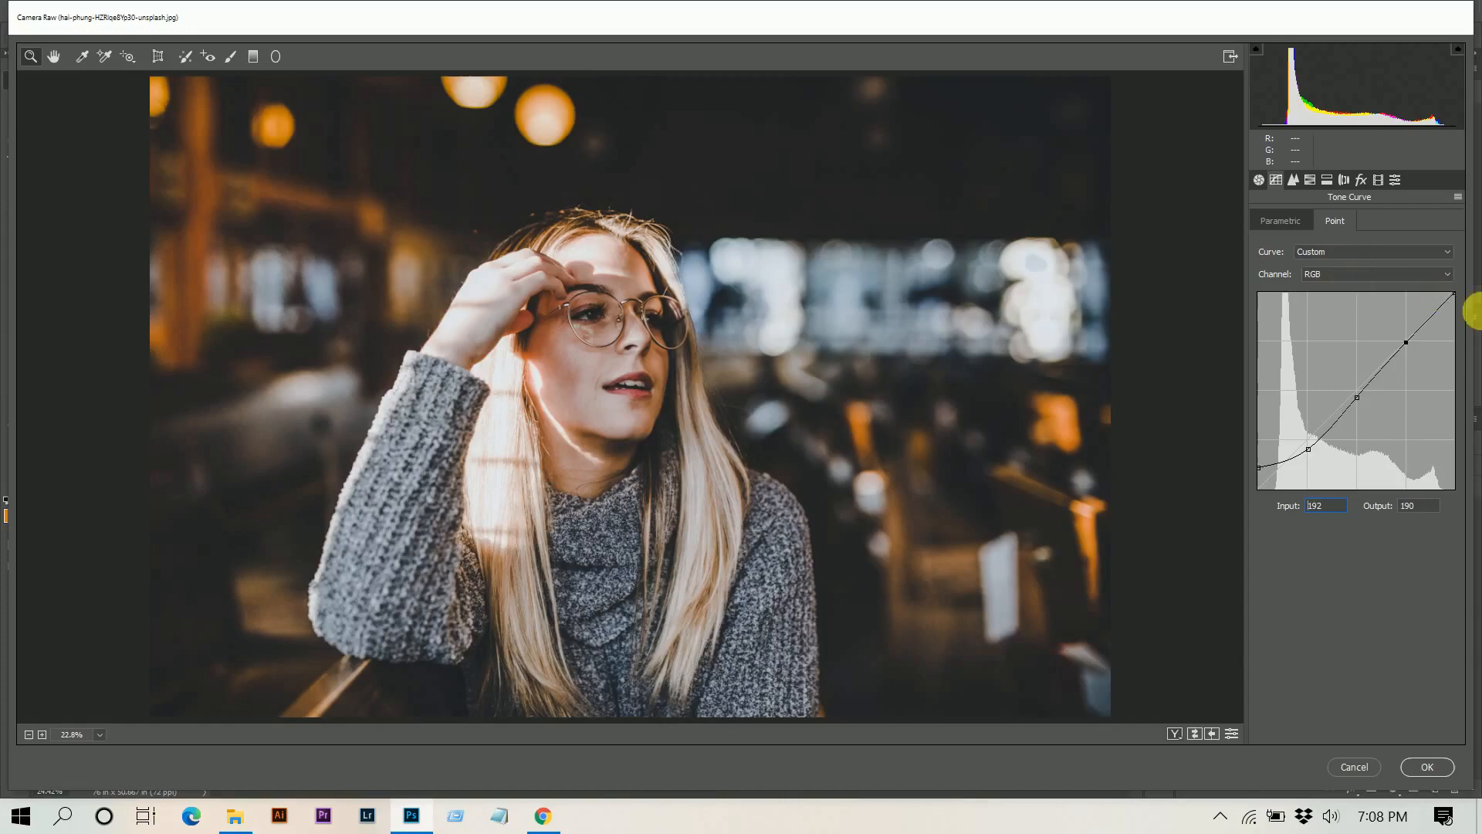
# Lower the RGB curve's white point to output 235.
pyautogui.moveTo(1468, 310); pyautogui.dragTo(1478, 310)
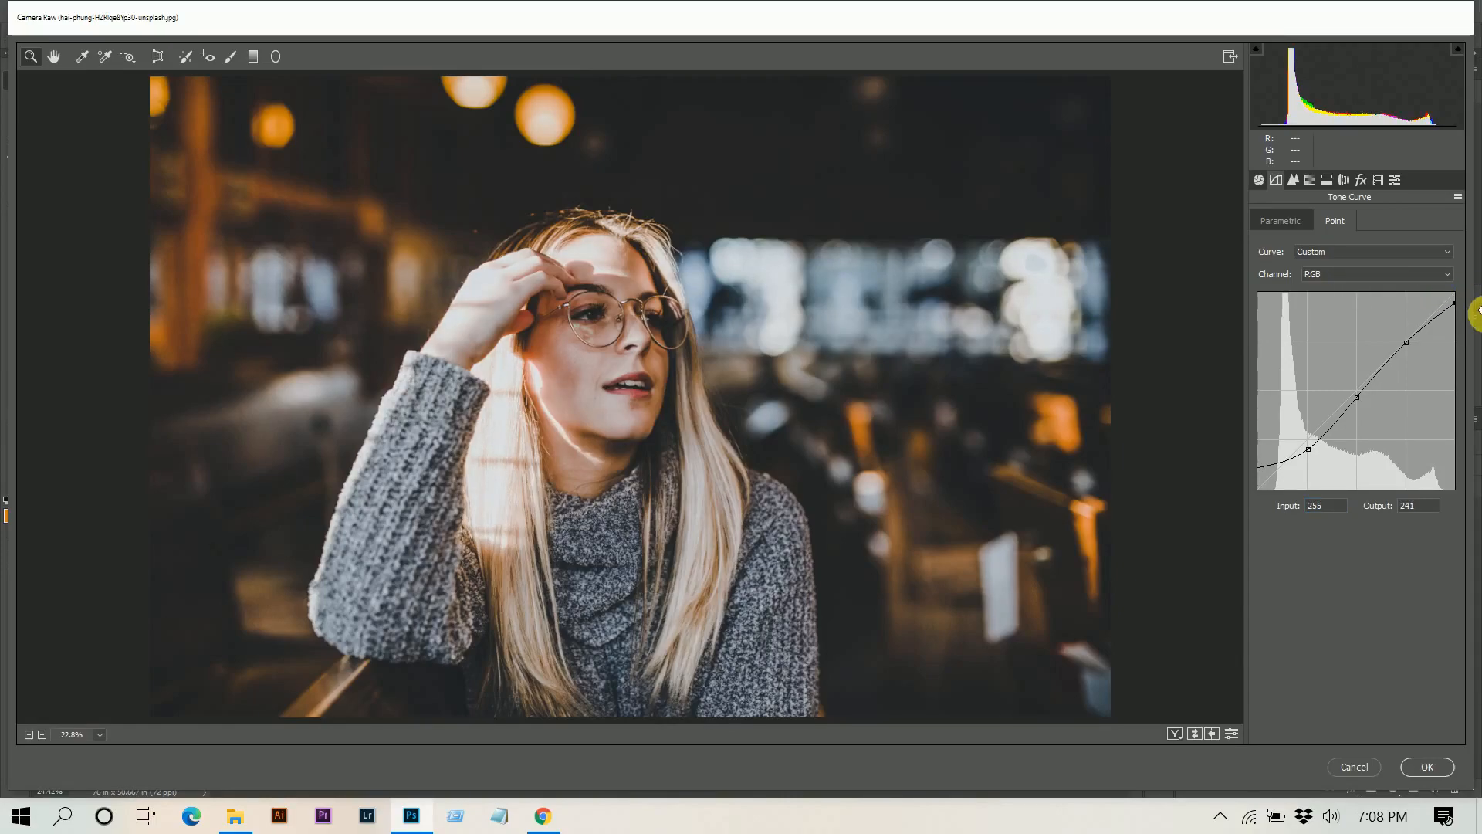
pyautogui.press('Down')
pyautogui.press('Down')
pyautogui.press('Down')
pyautogui.press('Down')
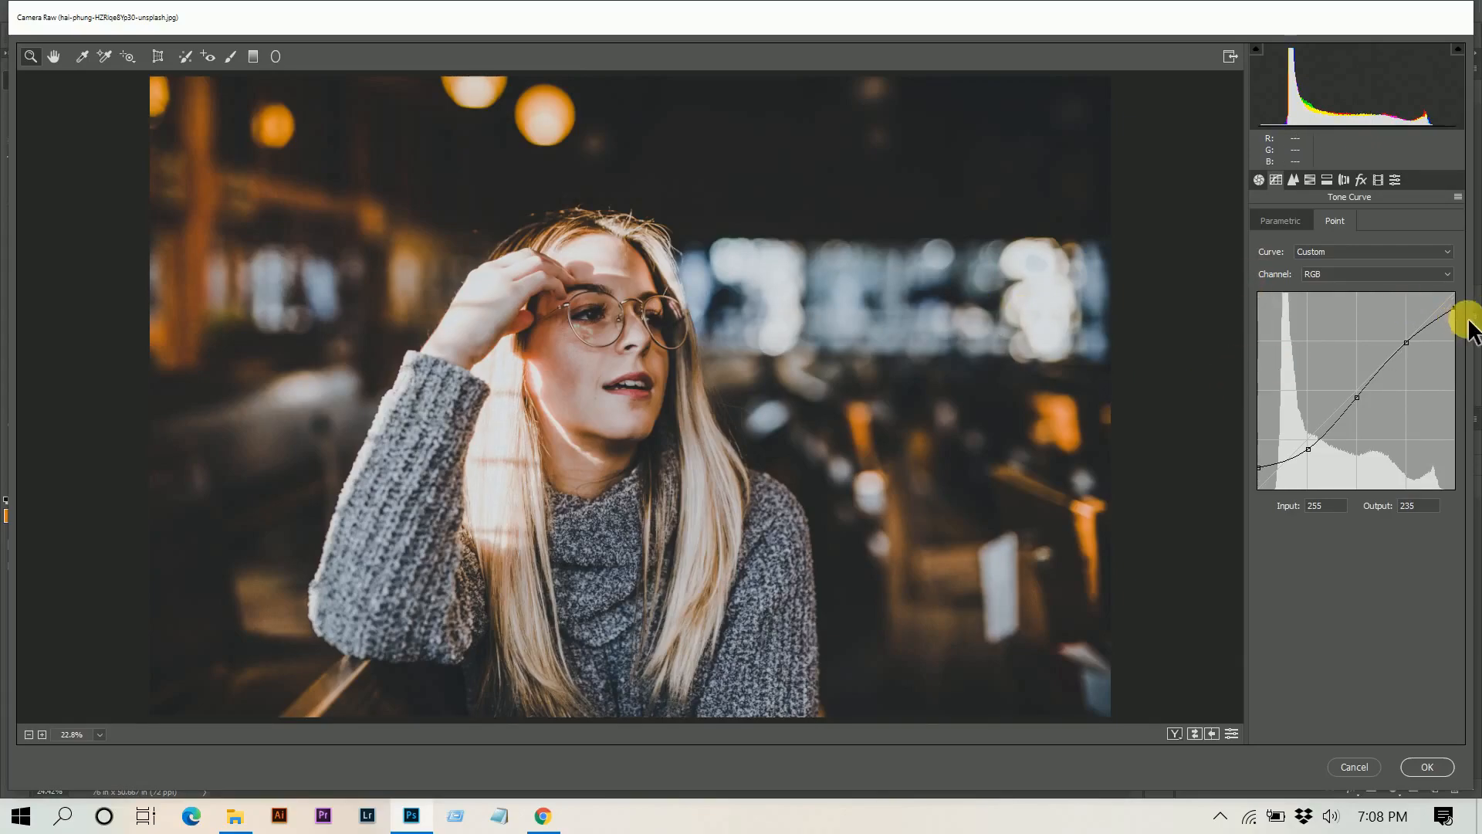
# Move the Red channel curve's white point to input 245, output 251.
pyautogui.click(1346, 276)
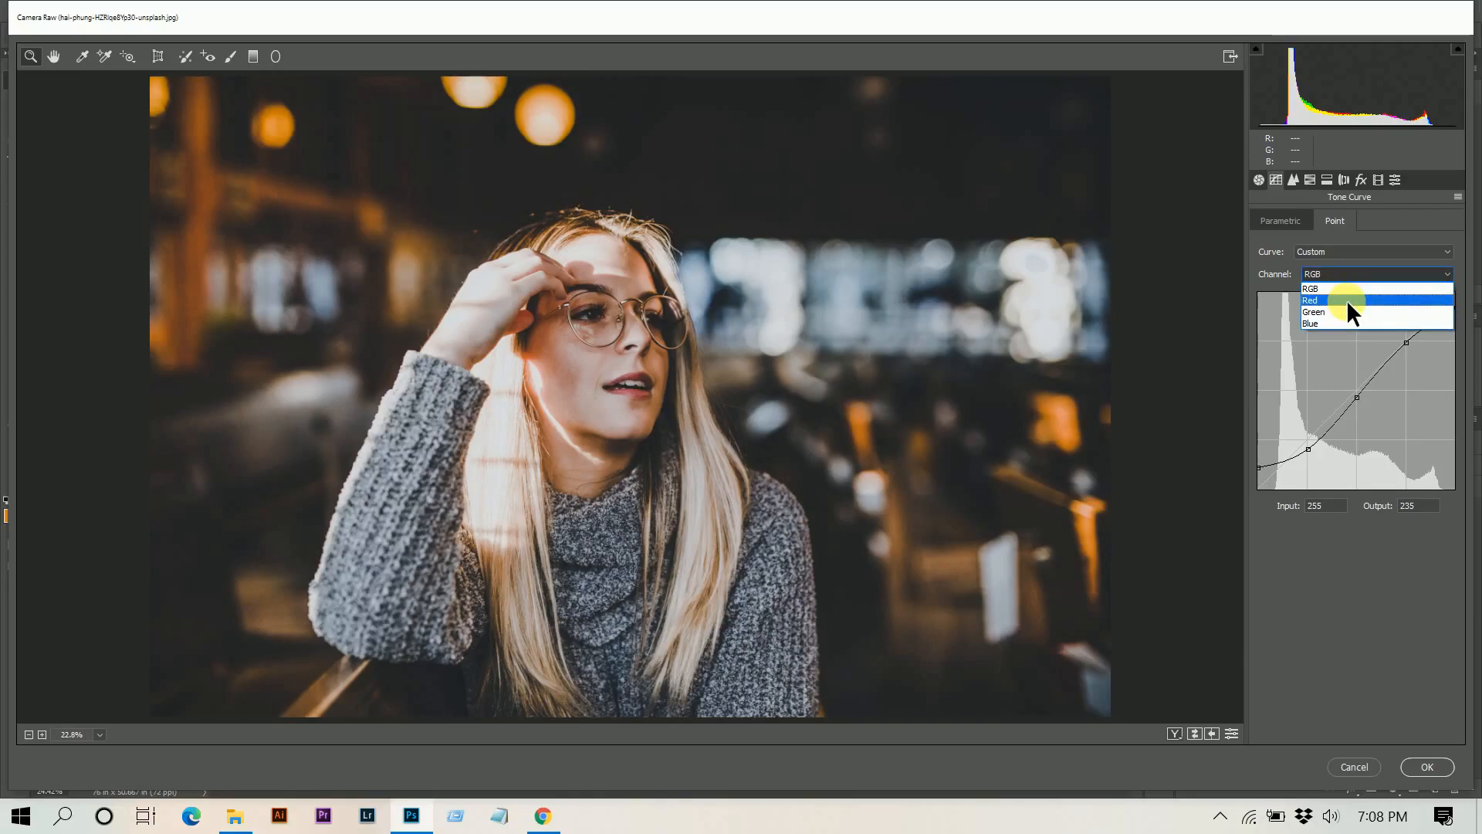
pyautogui.click(1346, 299)
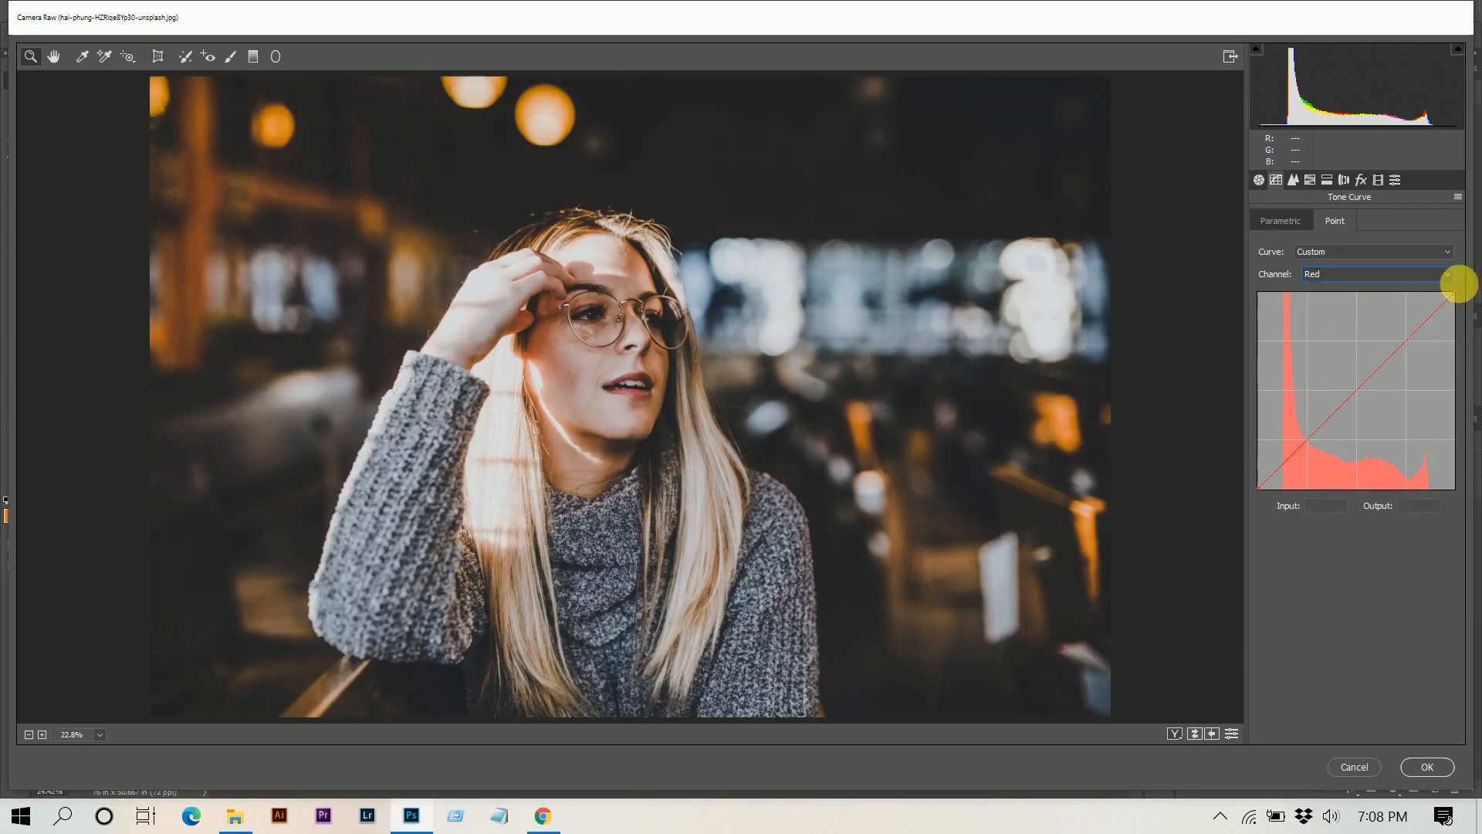
pyautogui.moveTo(1457, 297)
pyautogui.mouseDown()
pyautogui.moveTo(1463, 309)
pyautogui.moveTo(1449, 280)
pyautogui.mouseUp()
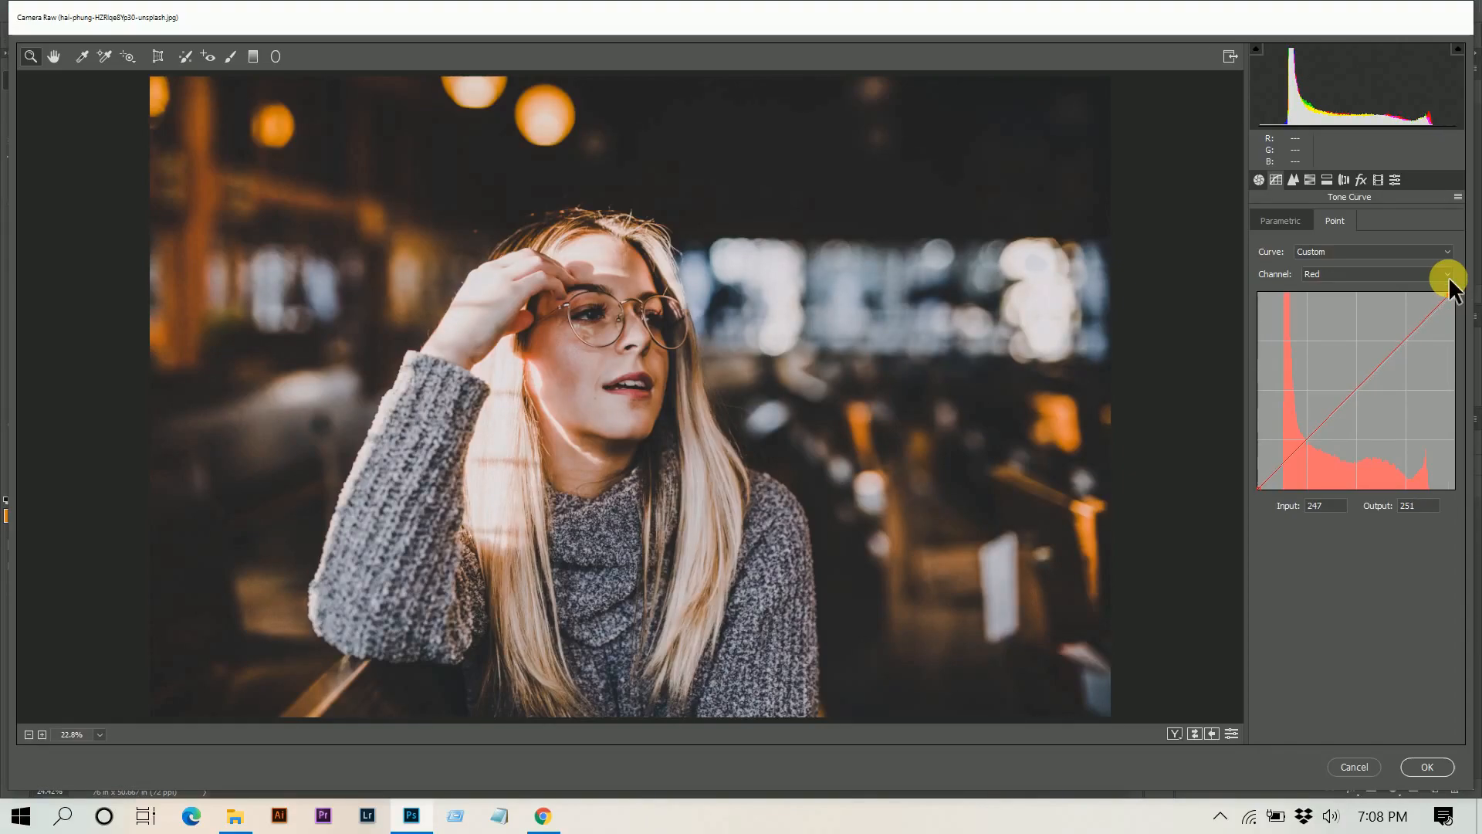
pyautogui.press('Left')
pyautogui.press('Left')
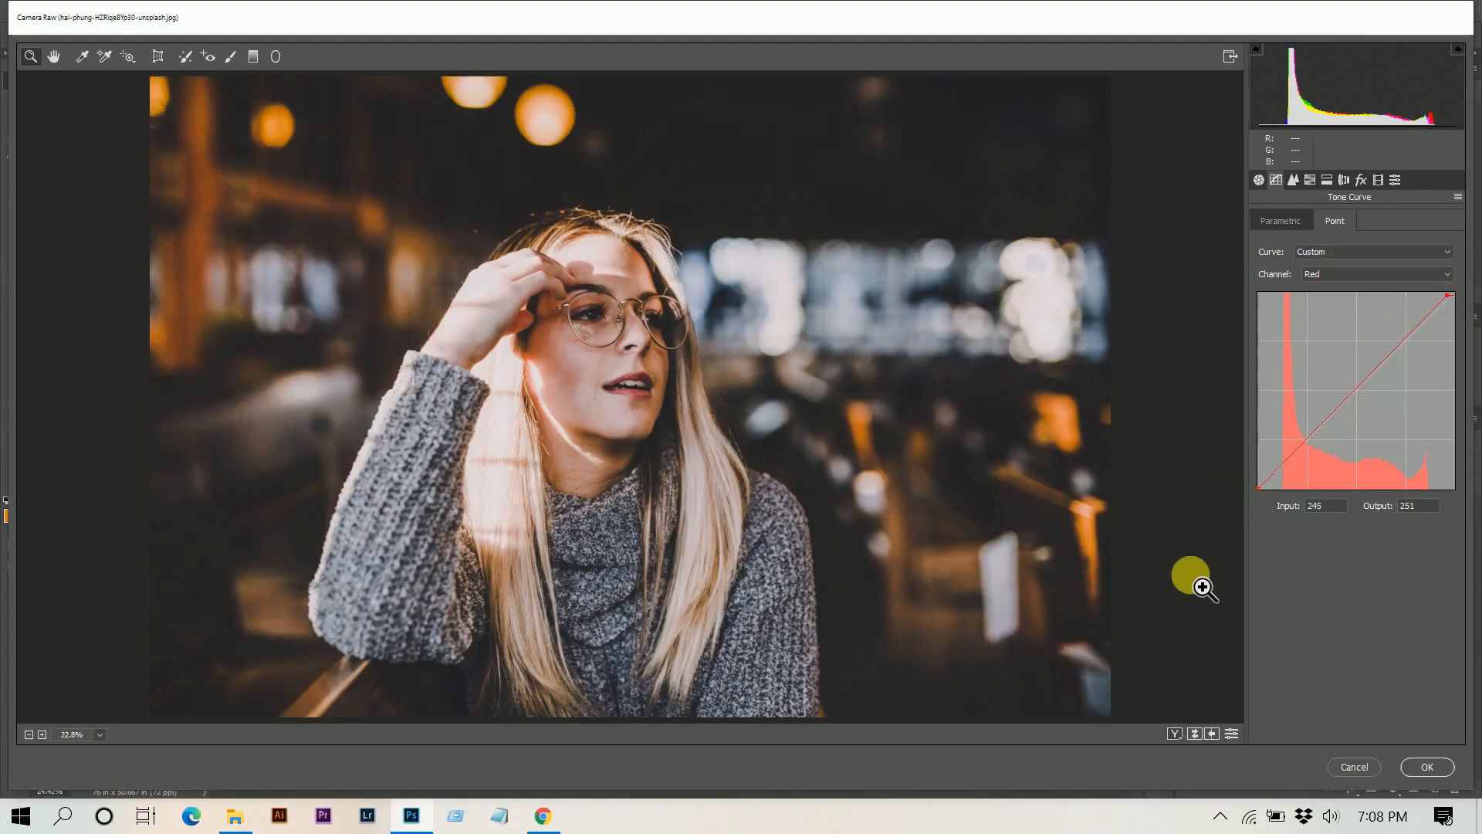
# Move the Green channel curve's black point to input 6, output 2.
pyautogui.click(1341, 271)
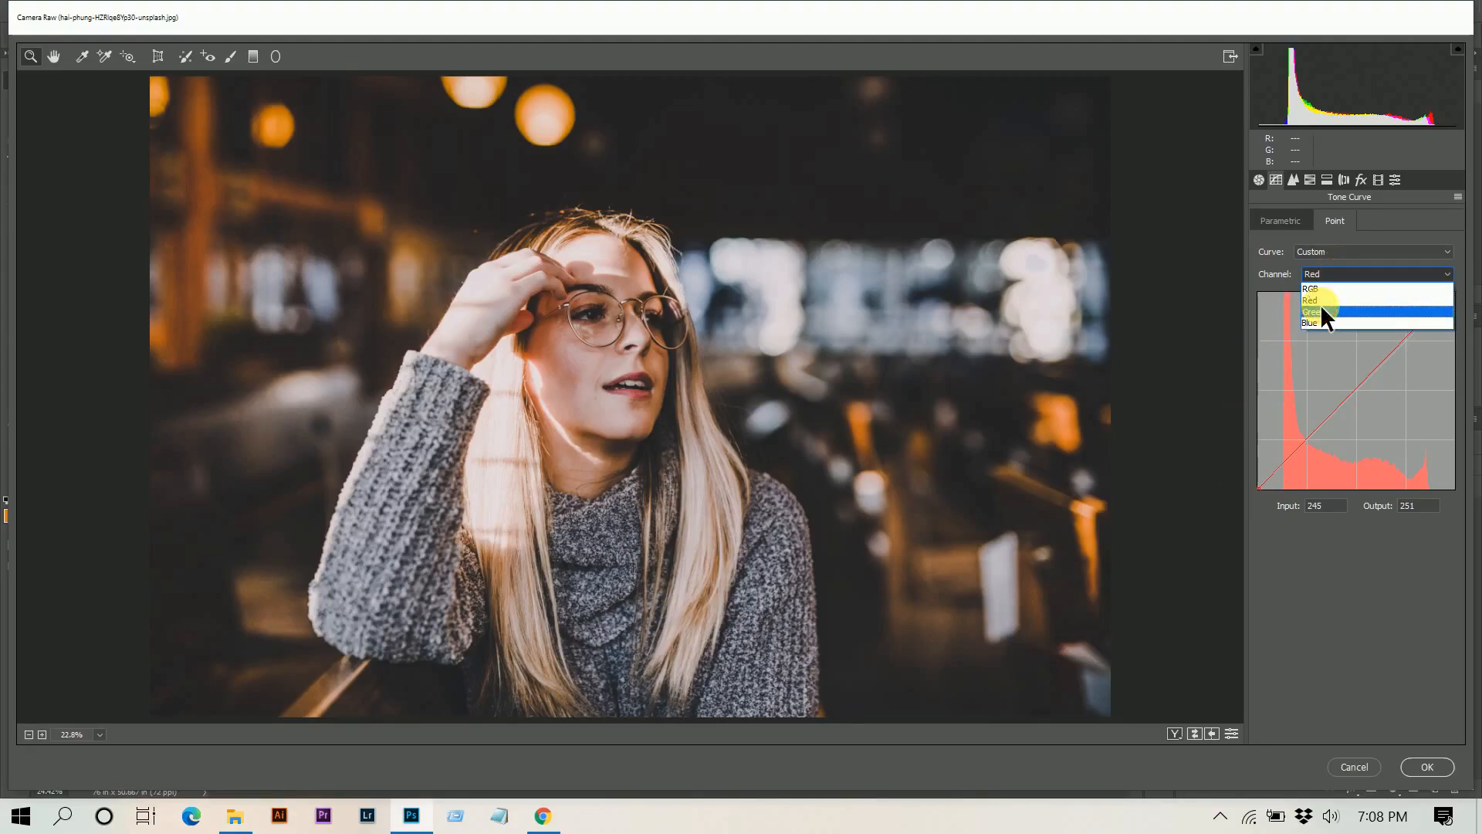
pyautogui.click(1324, 311)
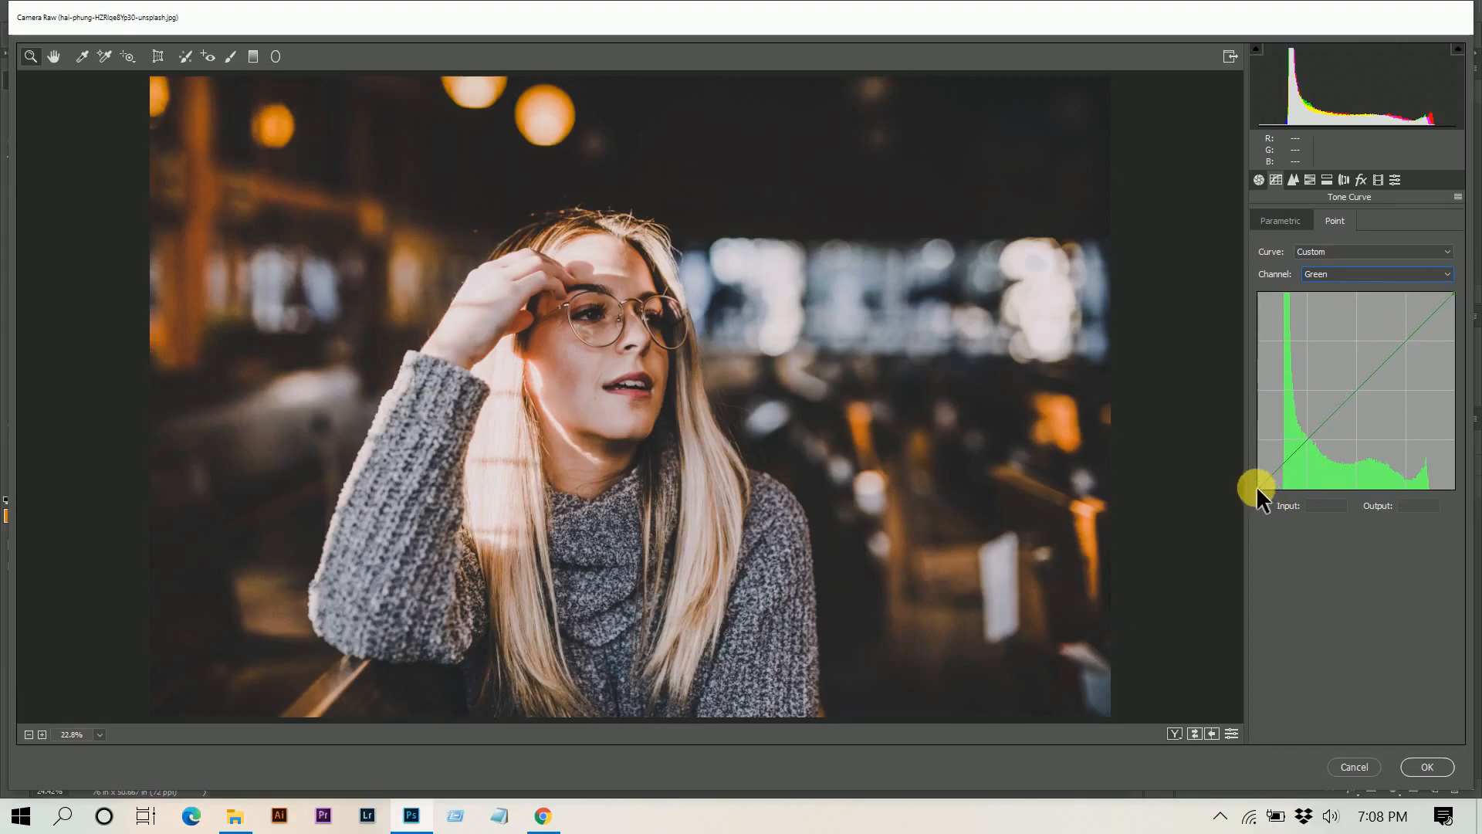
pyautogui.moveTo(1258, 489)
pyautogui.mouseDown()
pyautogui.moveTo(1278, 504)
pyautogui.moveTo(1261, 487)
pyautogui.mouseUp()
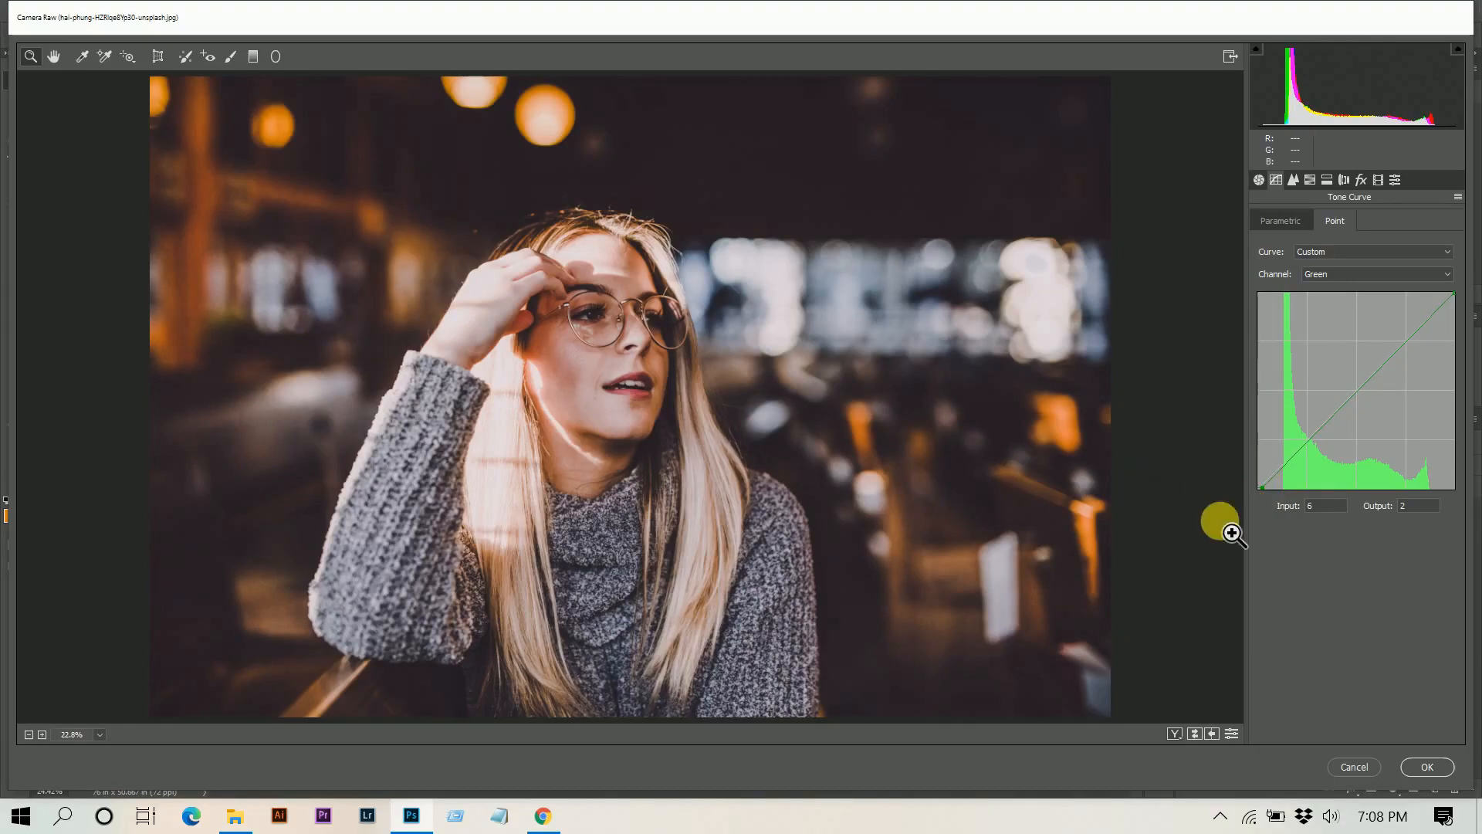
# Raise the Blue channel curve's black point to output 10.
pyautogui.click(1329, 273)
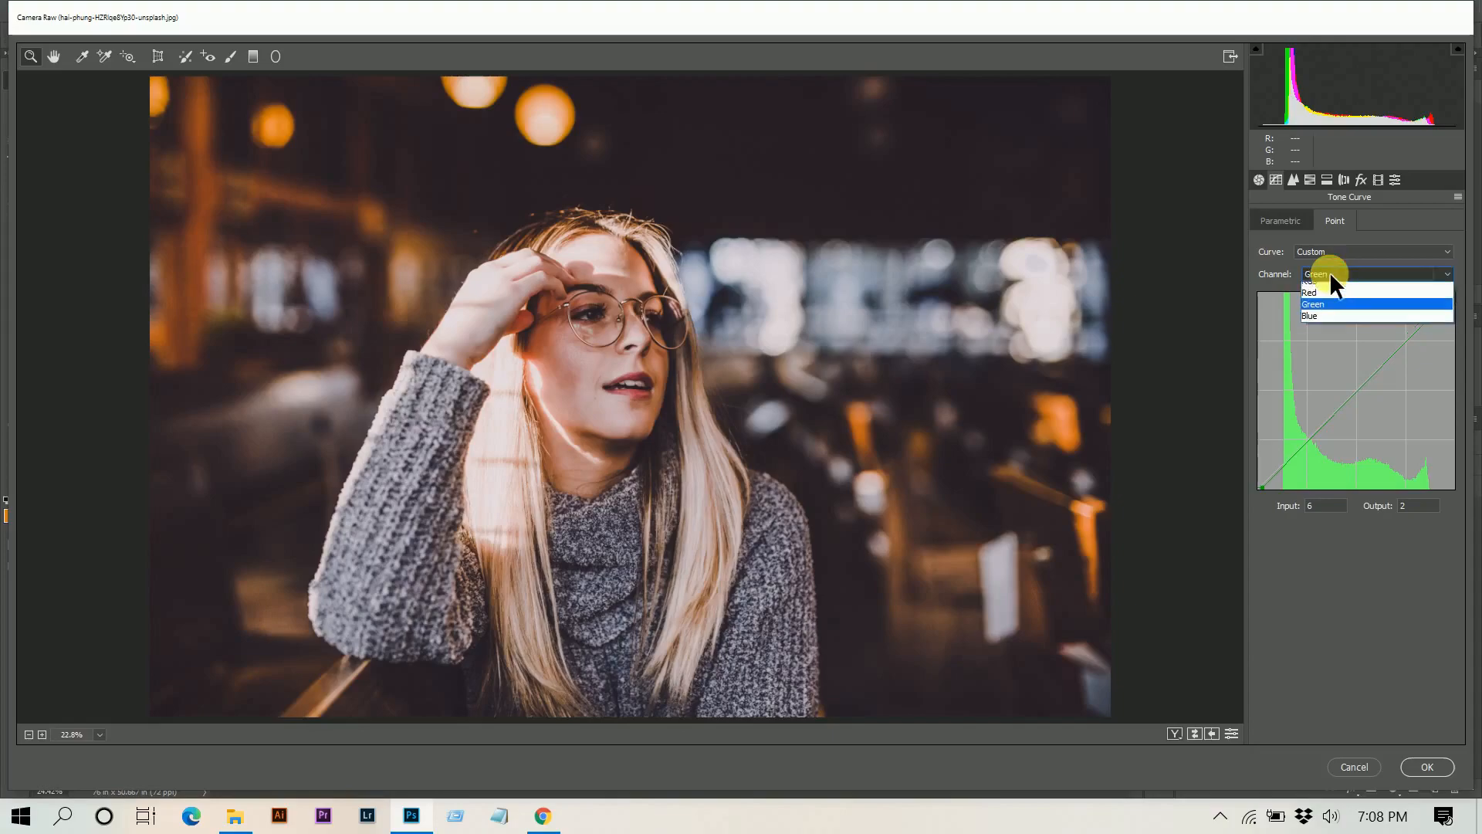
pyautogui.click(1324, 322)
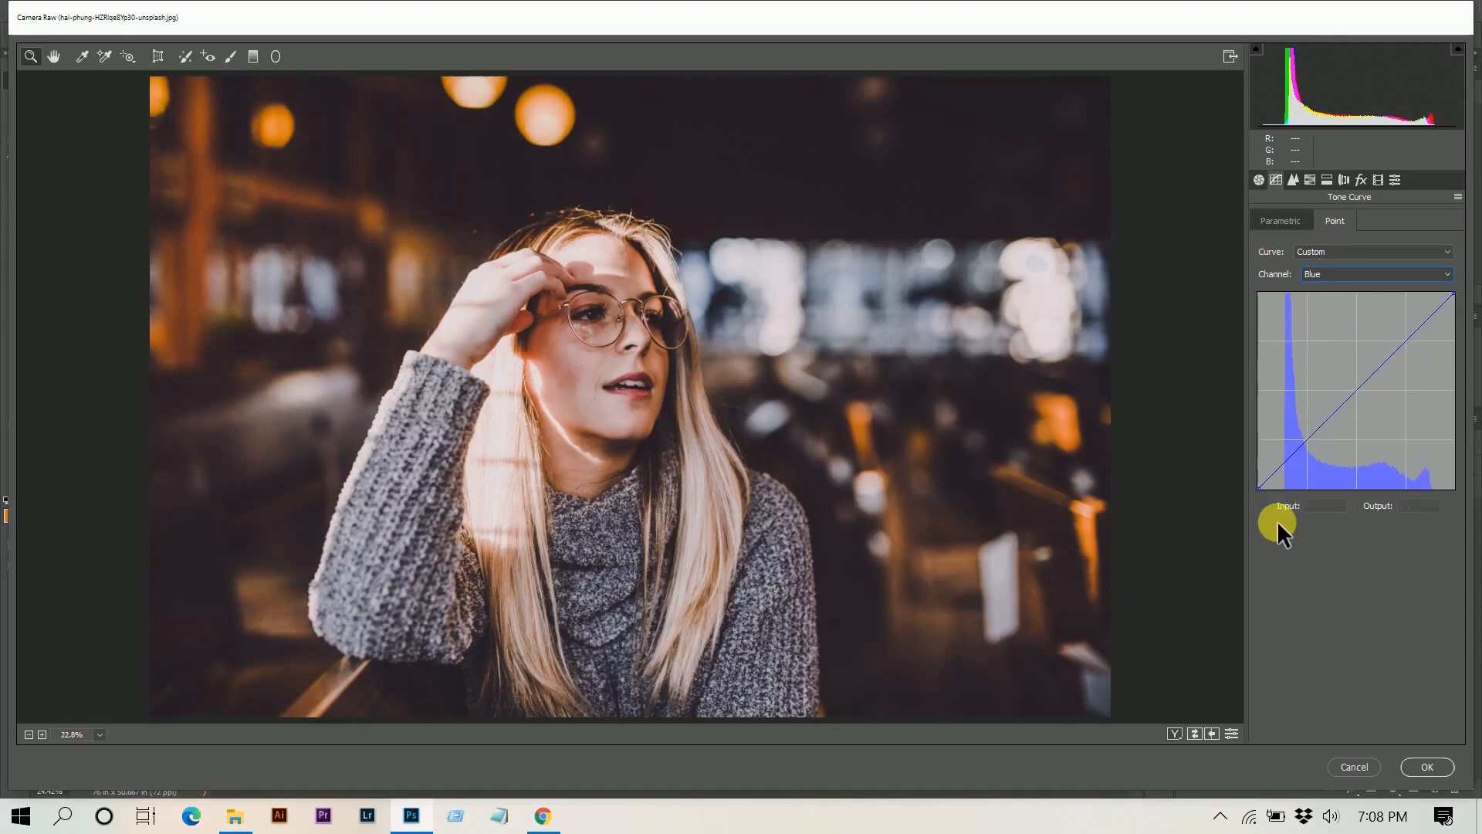
pyautogui.moveTo(1256, 491)
pyautogui.mouseDown()
pyautogui.moveTo(1275, 507)
pyautogui.moveTo(1250, 481)
pyautogui.mouseUp()
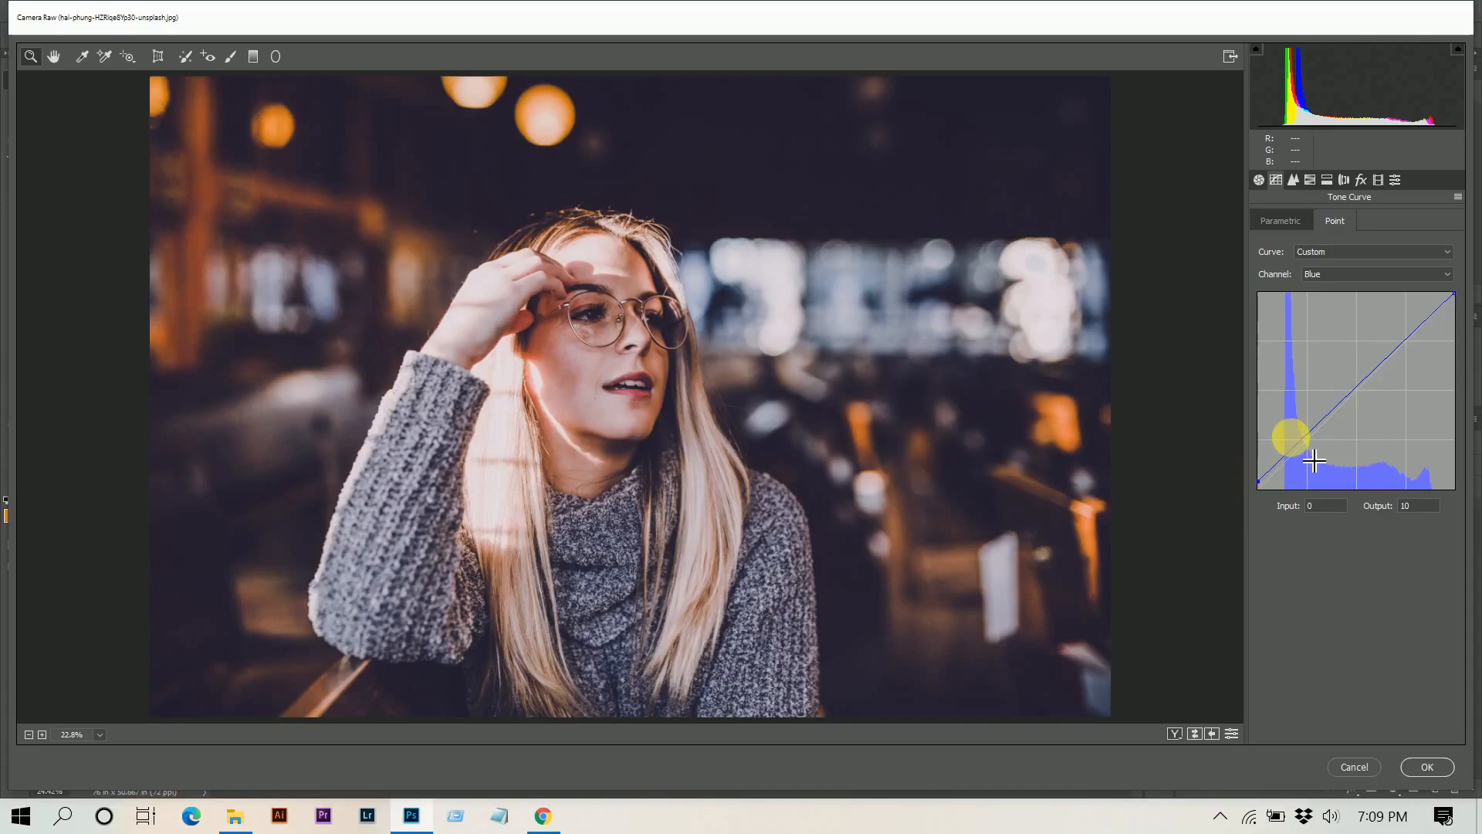
# Add a Blue curve point at input 64, output 60 and move the white point to input 249, output 251.
pyautogui.moveTo(1292, 446); pyautogui.dragTo(1323, 466)
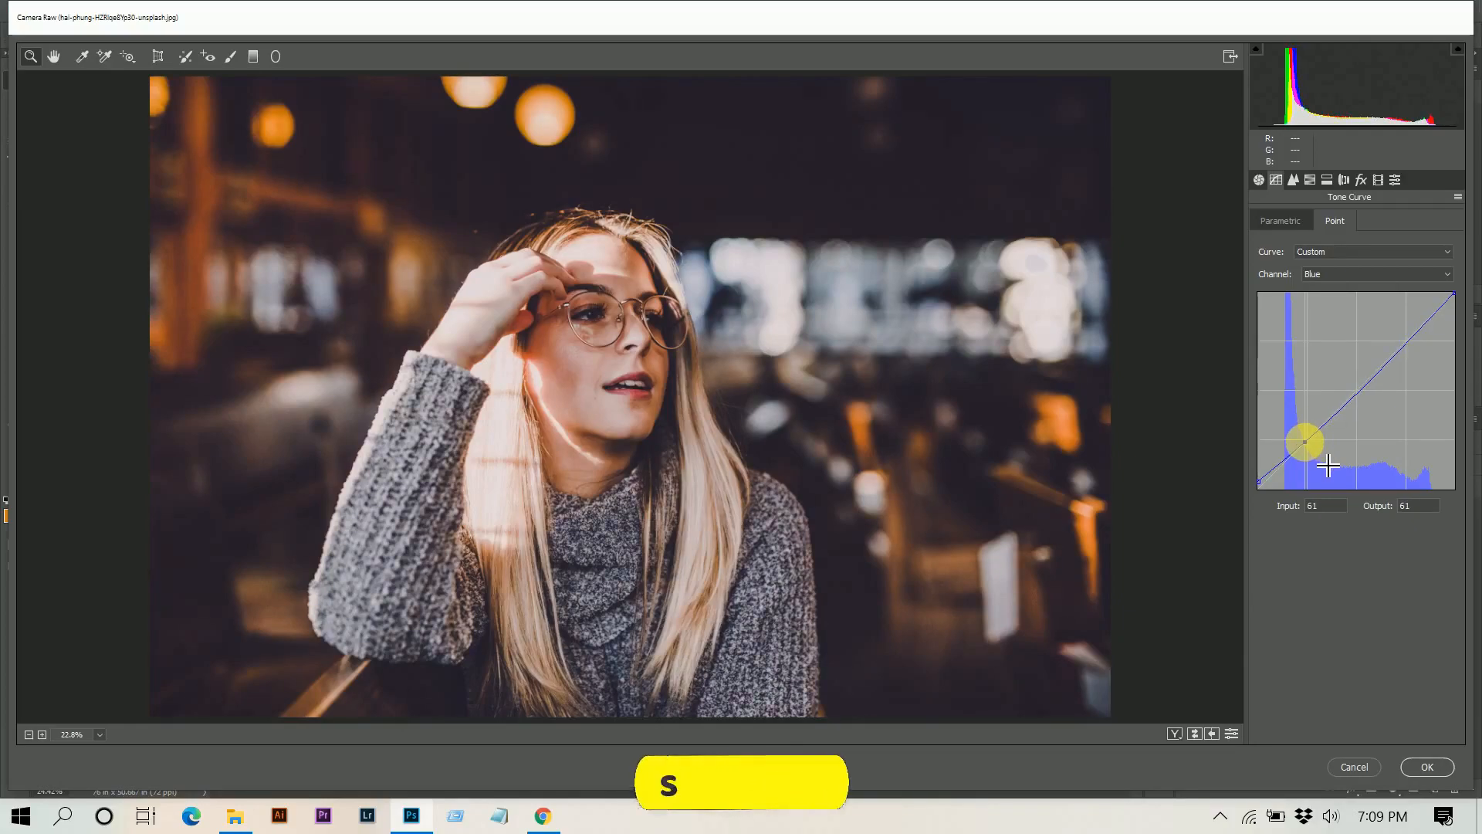
pyautogui.click(1324, 511)
pyautogui.write('54')
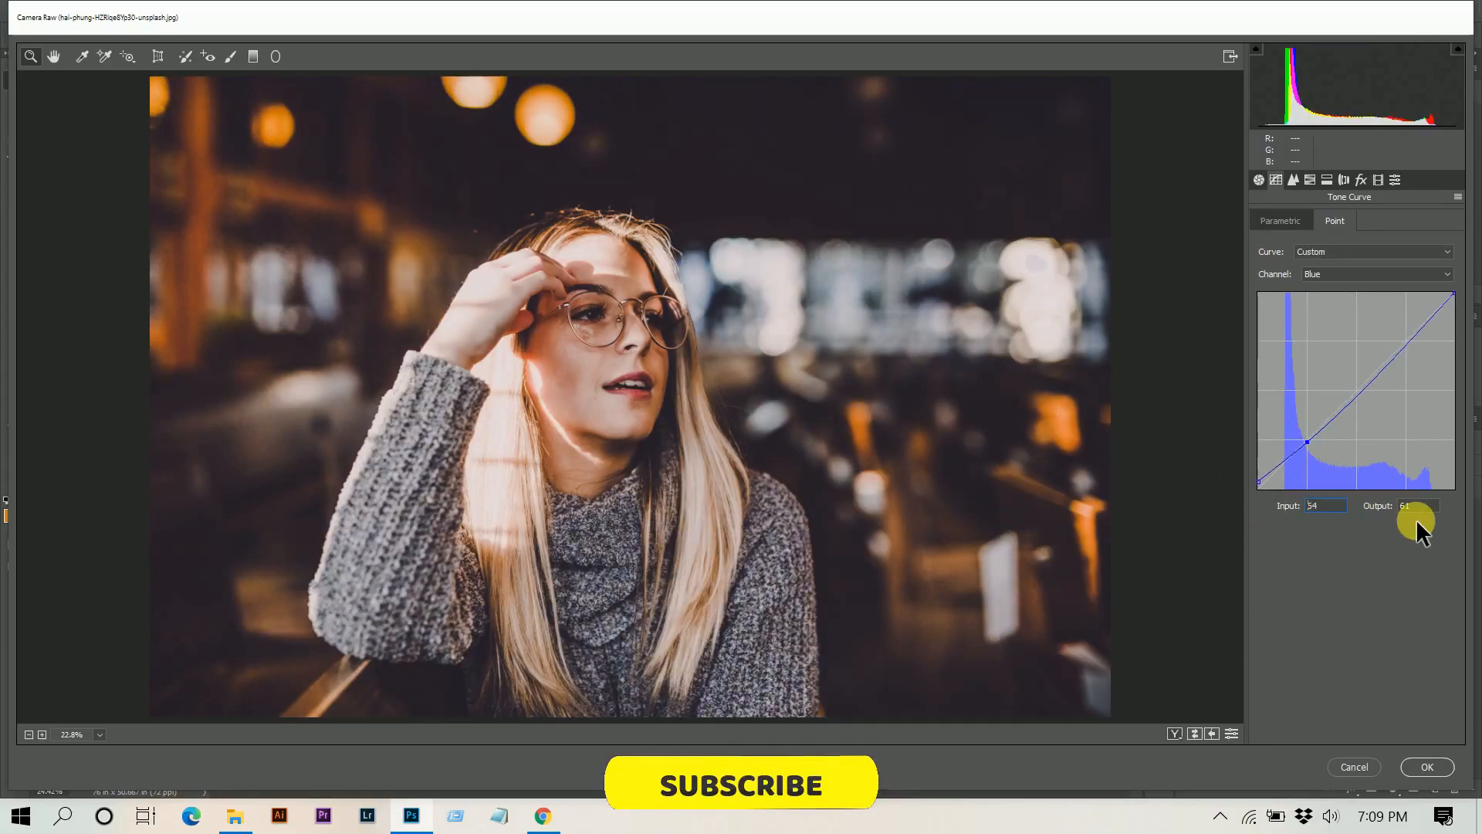
pyautogui.click(1417, 505)
pyautogui.write('50')
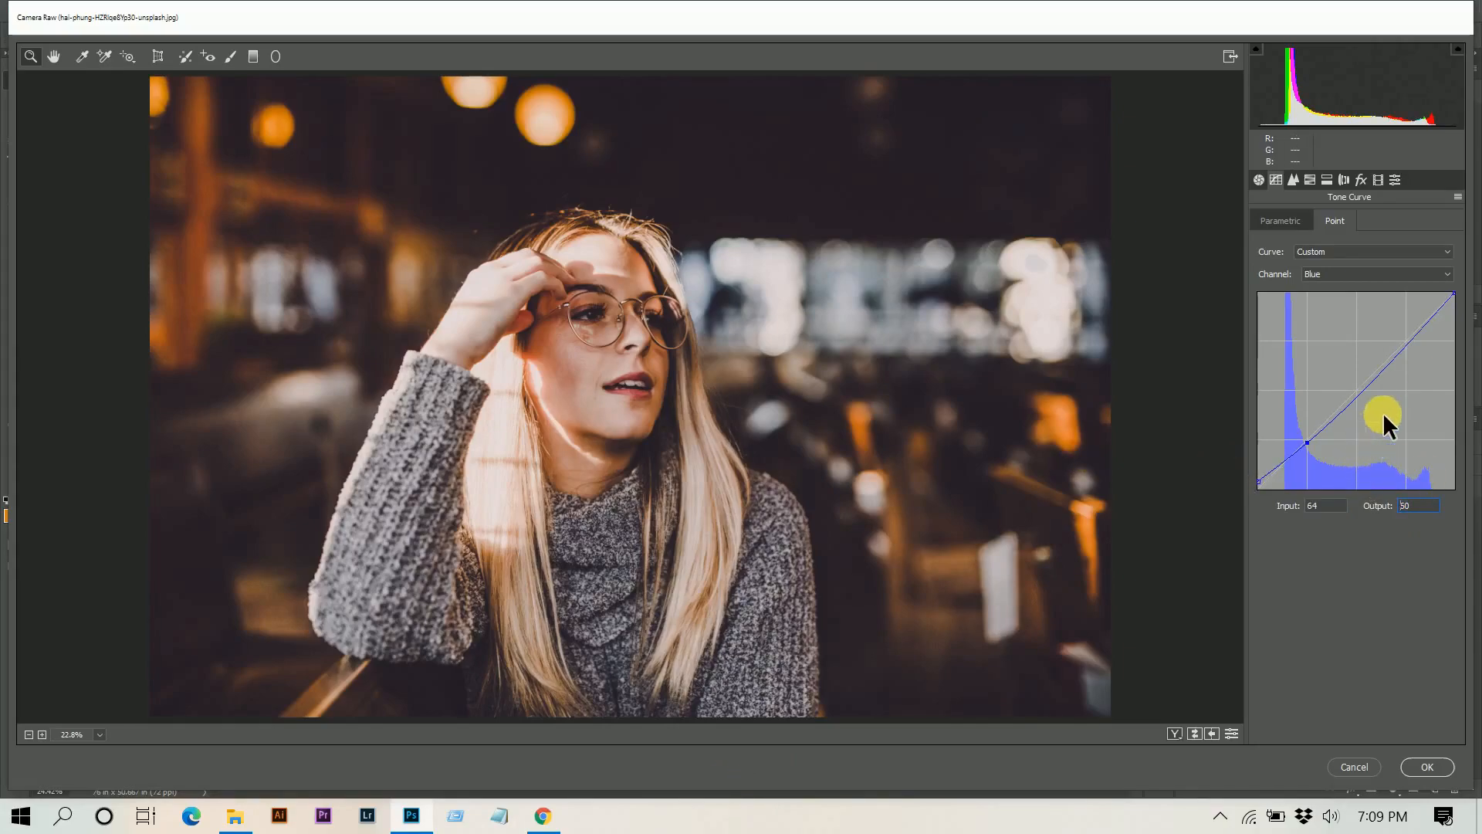
pyautogui.click(1448, 297)
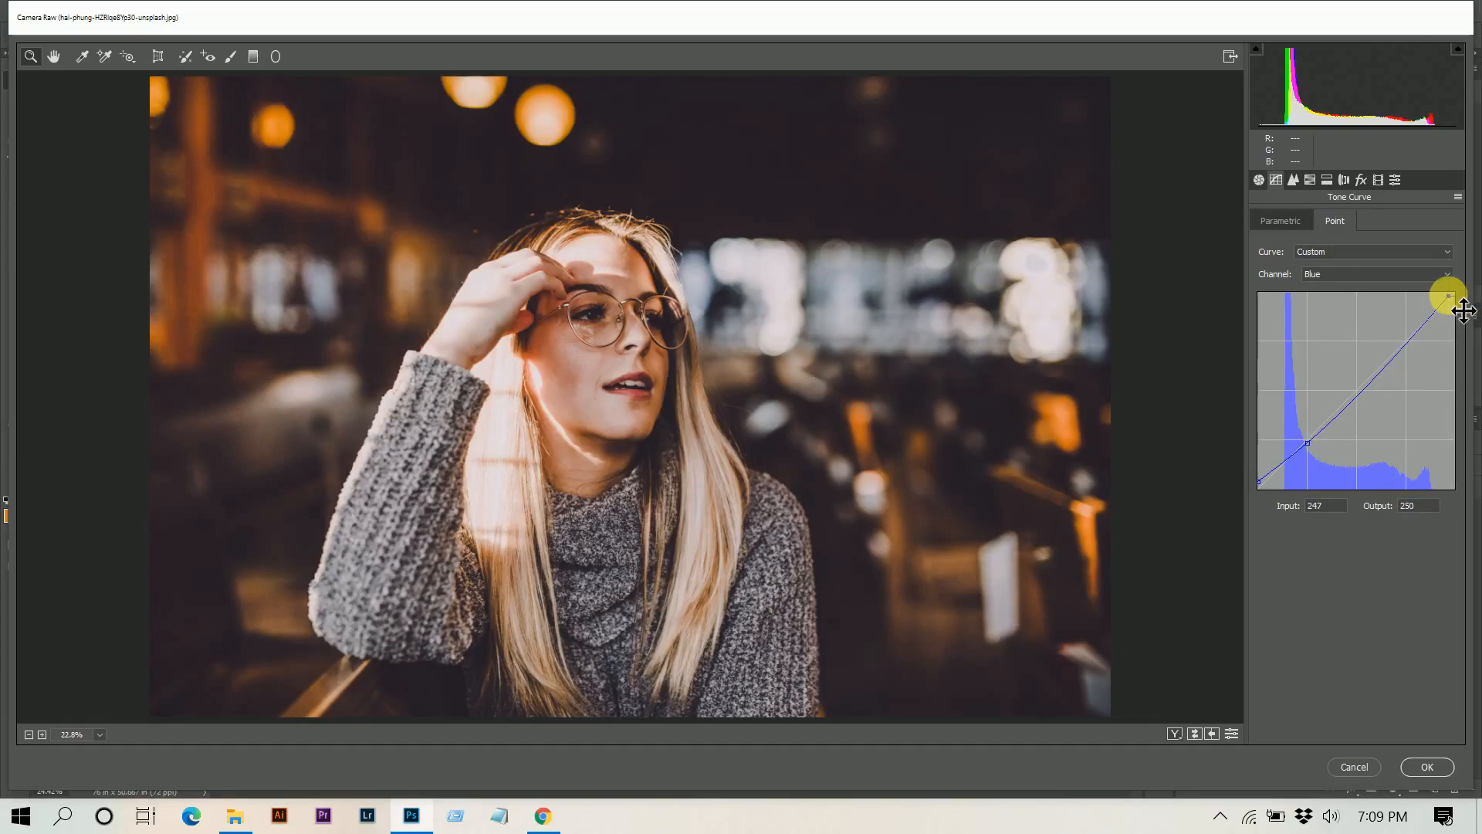
pyautogui.moveTo(1448, 297); pyautogui.dragTo(1449, 296)
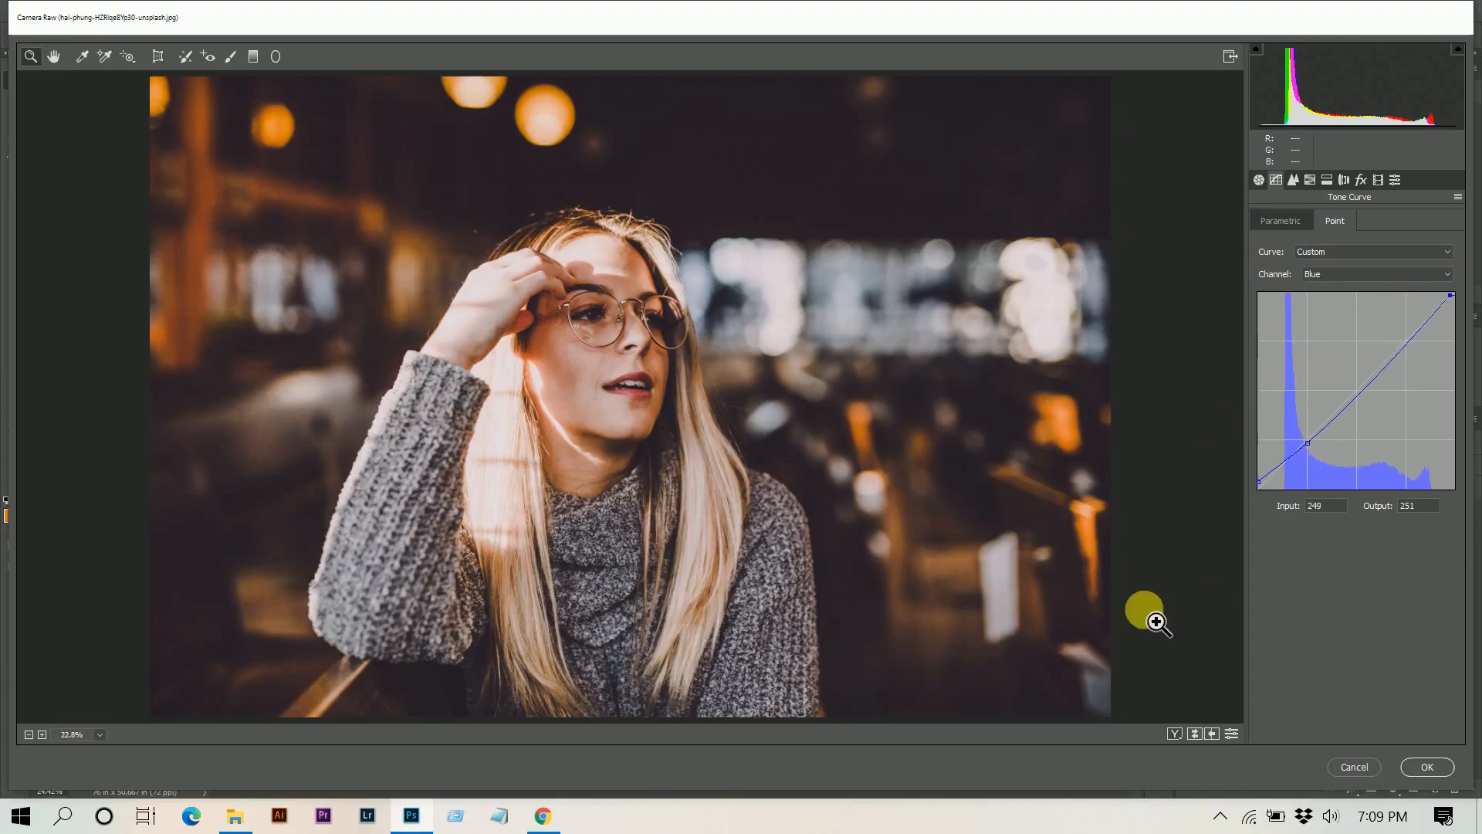
# Adjust the sharpening amount and add color noise reduction in the detail settings.
pyautogui.click(1292, 179)
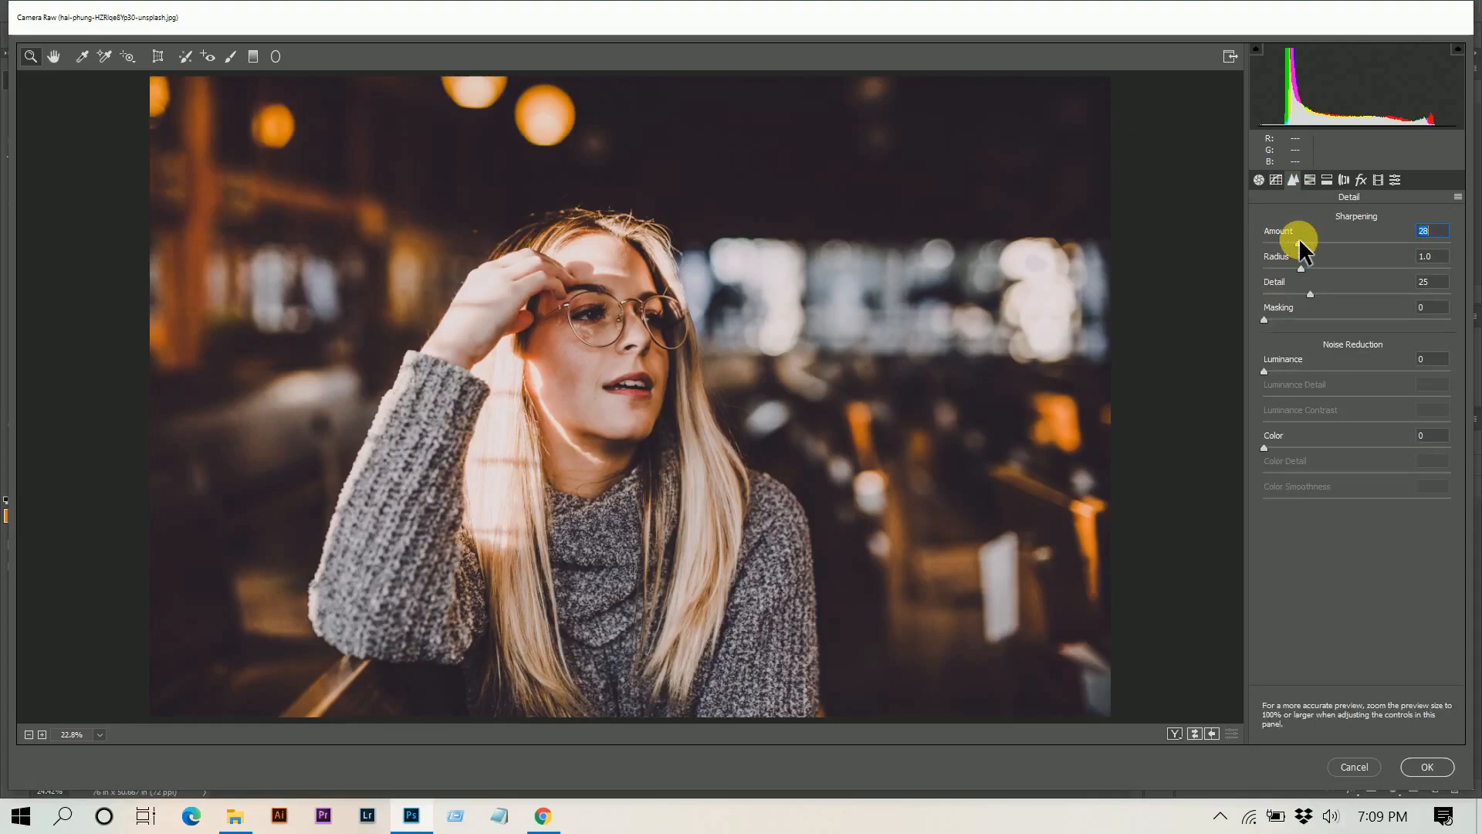
pyautogui.moveTo(1293, 244); pyautogui.dragTo(1291, 245)
pyautogui.moveTo(1264, 450); pyautogui.dragTo(1283, 438)
# Set the Reds hue to +10 in the HSL adjustments.
pyautogui.click(1309, 179)
pyautogui.click(1265, 223)
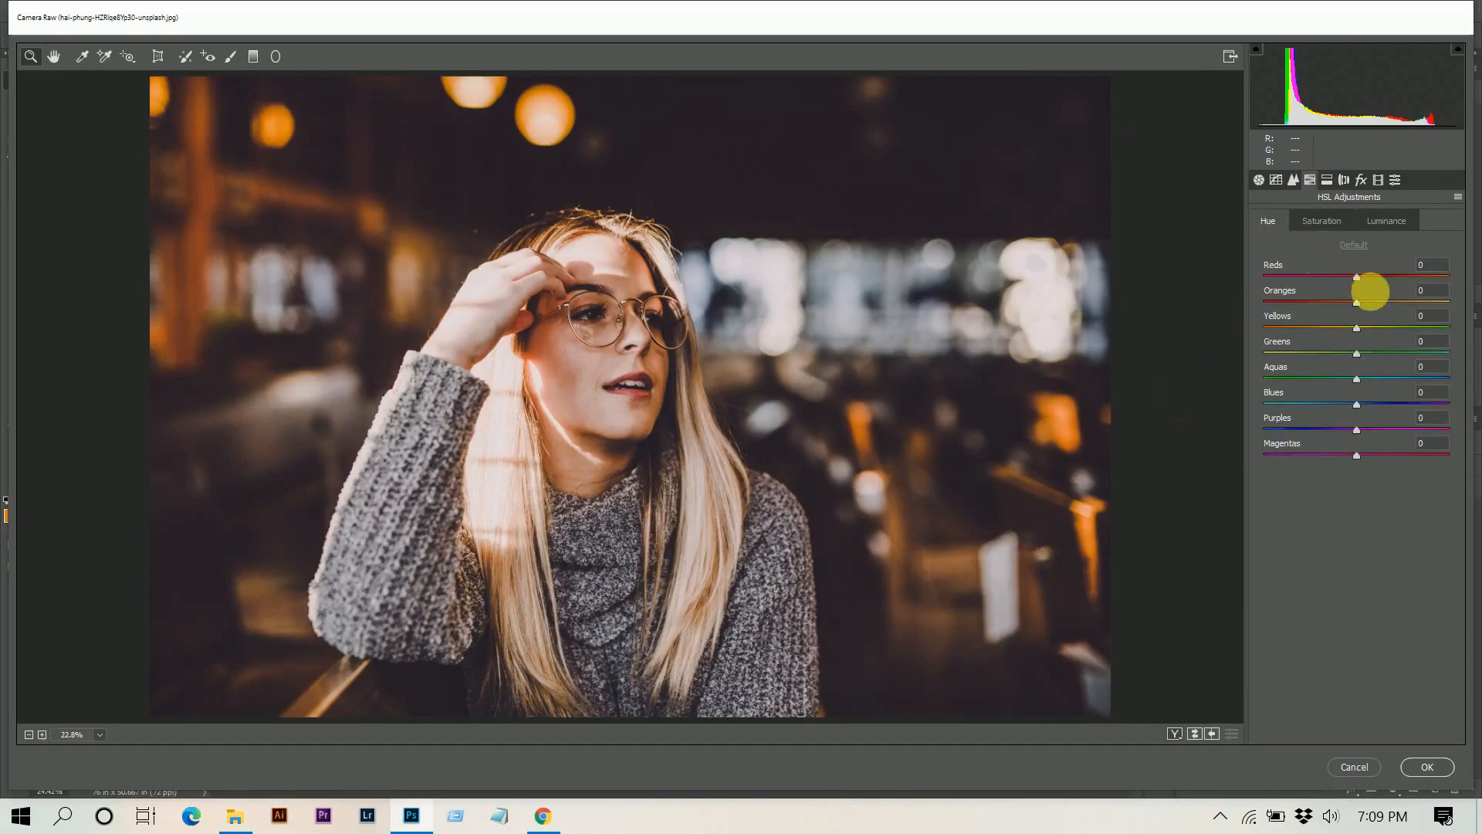
pyautogui.click(1374, 275)
pyautogui.press('Down')
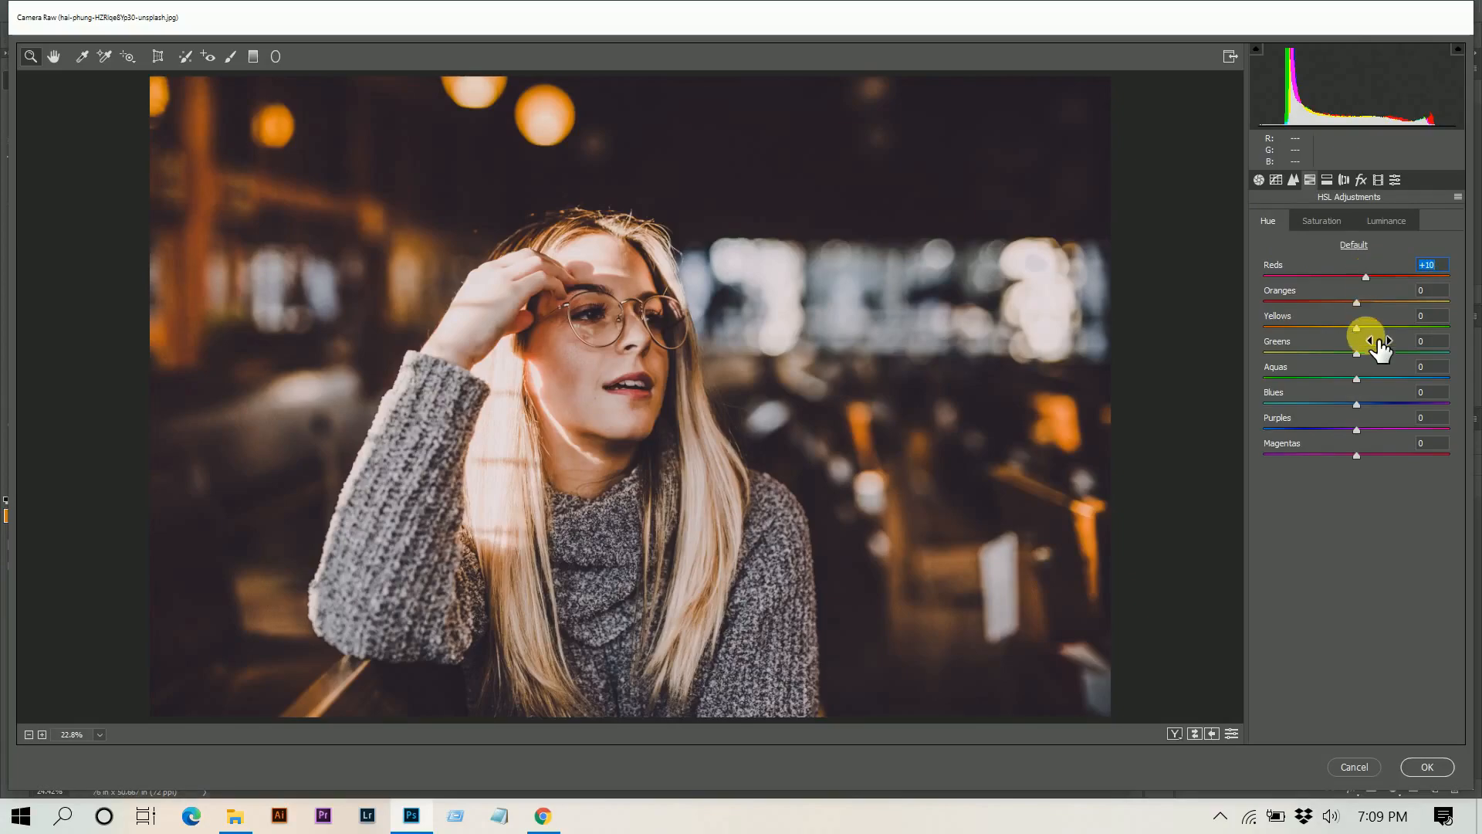
# Set the Greens hue to -31 and the Blues hue to -41 in the HSL adjustments.
pyautogui.click(1375, 352)
pyautogui.moveTo(1386, 341); pyautogui.dragTo(1318, 351)
pyautogui.moveTo(1357, 403)
pyautogui.mouseDown()
pyautogui.moveTo(1299, 400)
pyautogui.moveTo(1329, 402)
pyautogui.mouseUp()
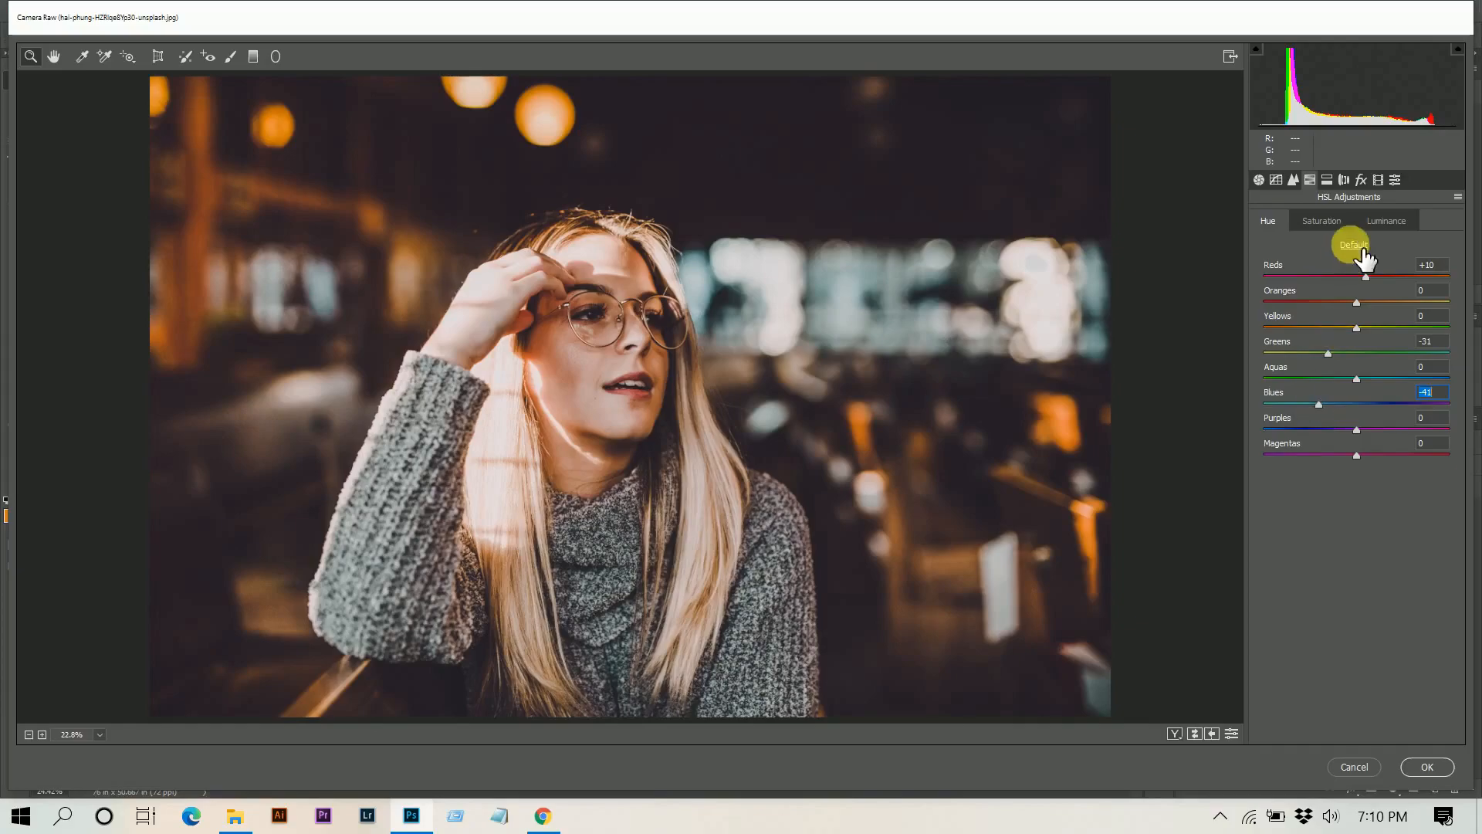
# Set the HSL saturation to +5 for Reds, -5 for Oranges, +39 for Yellows and +23 for Greens.
pyautogui.click(1325, 222)
pyautogui.moveTo(1368, 273); pyautogui.dragTo(1356, 273)
pyautogui.moveTo(1355, 300); pyautogui.dragTo(1355, 300)
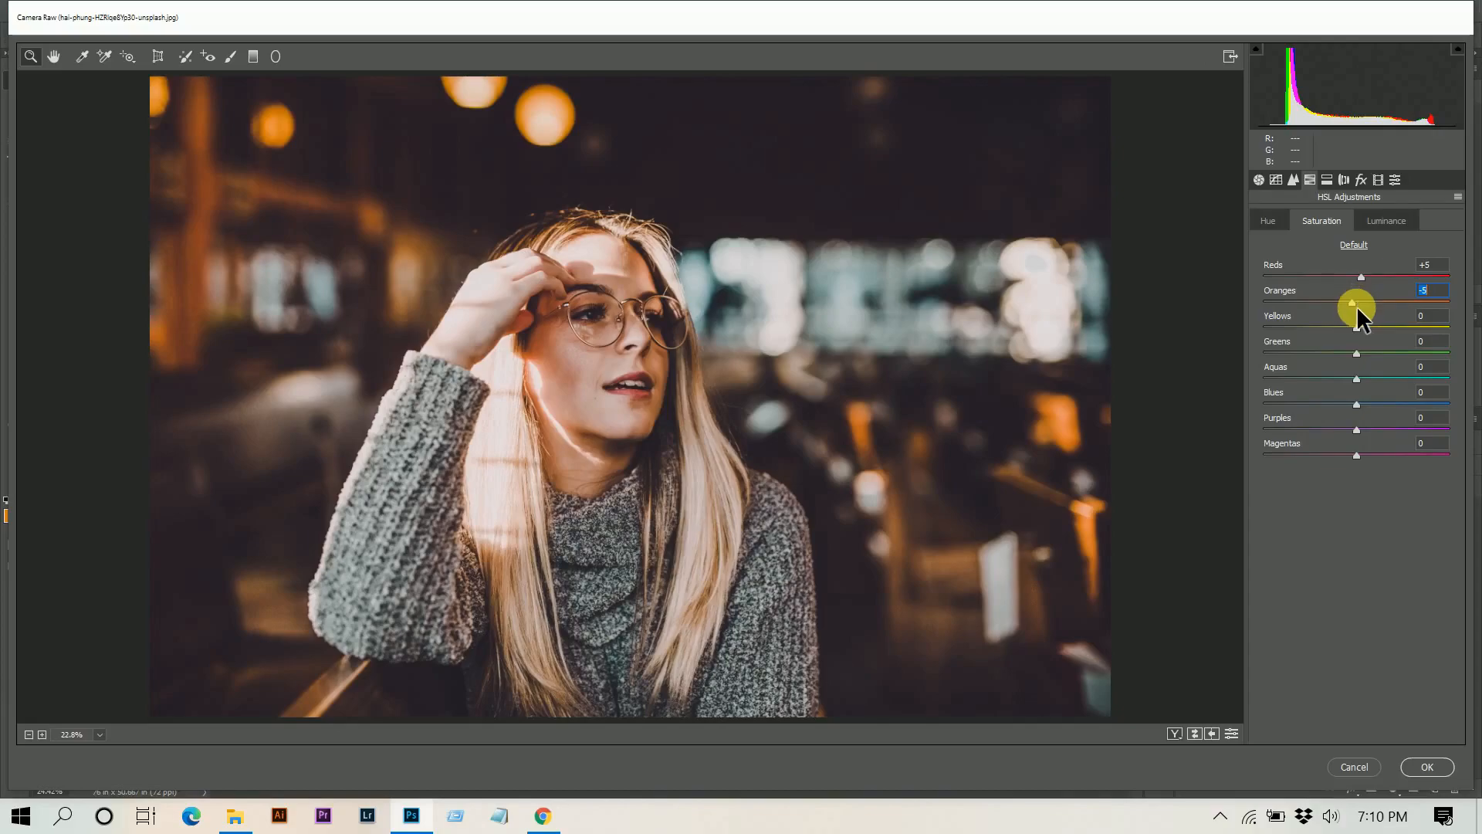
pyautogui.moveTo(1383, 327); pyautogui.dragTo(1376, 328)
pyautogui.moveTo(1369, 355); pyautogui.dragTo(1378, 363)
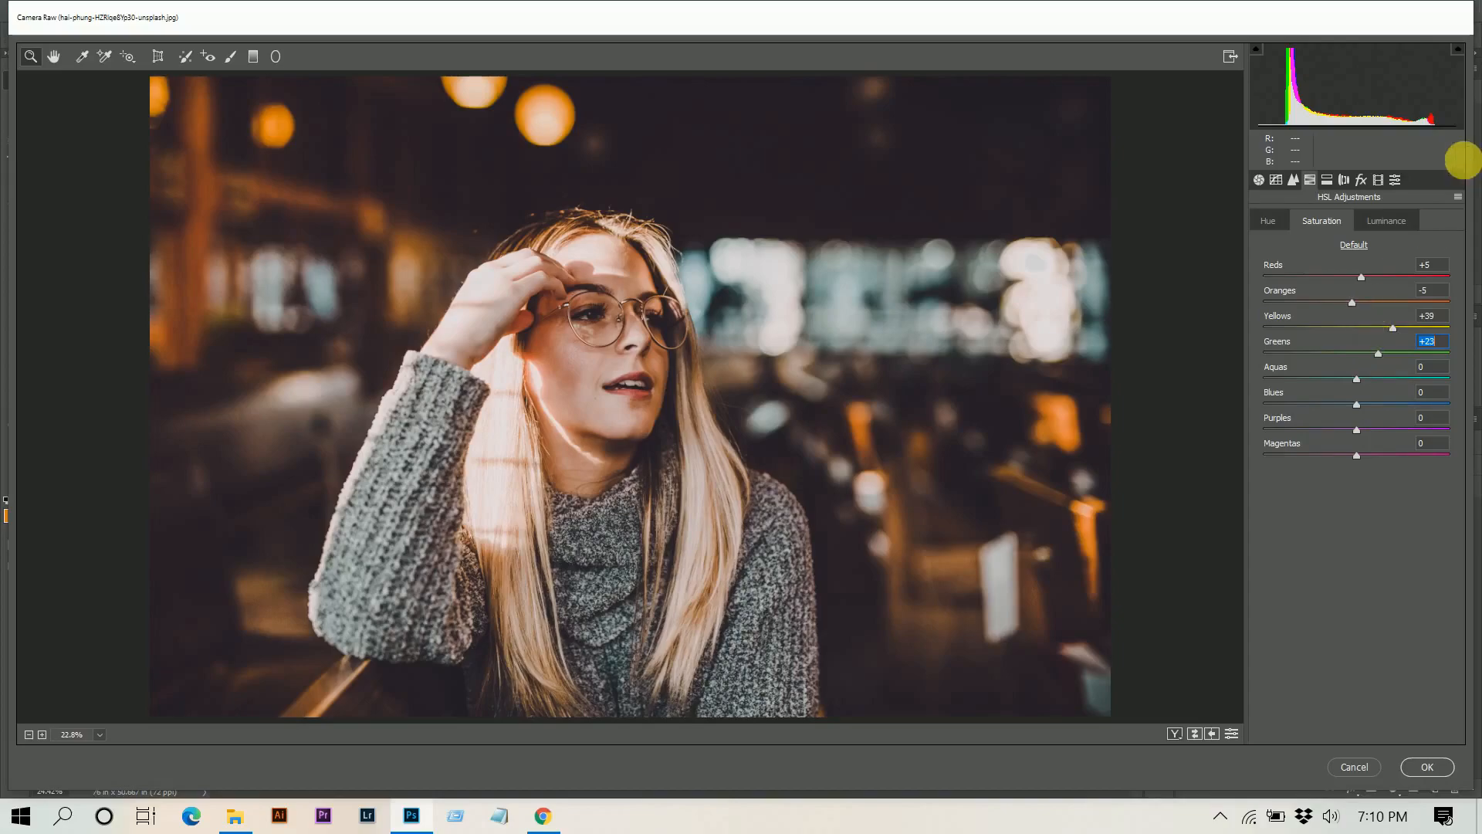
# Set the HSL luminance to -15 for Reds, +17 for Oranges, +18 for Yellows and +24 for Greens.
pyautogui.click(1387, 222)
pyautogui.click(1349, 278)
pyautogui.moveTo(1349, 280); pyautogui.dragTo(1347, 279)
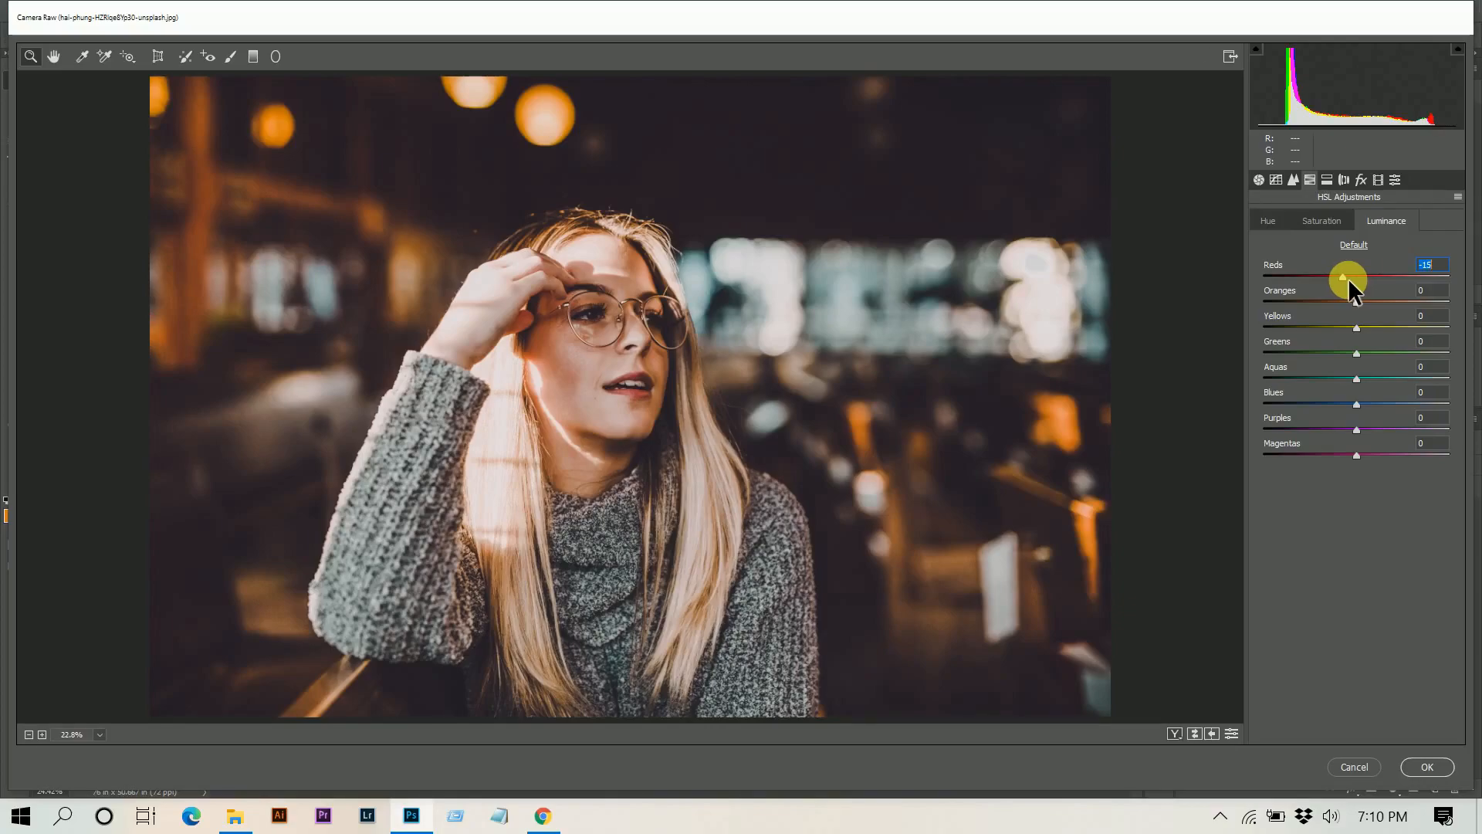
pyautogui.moveTo(1362, 304); pyautogui.dragTo(1369, 304)
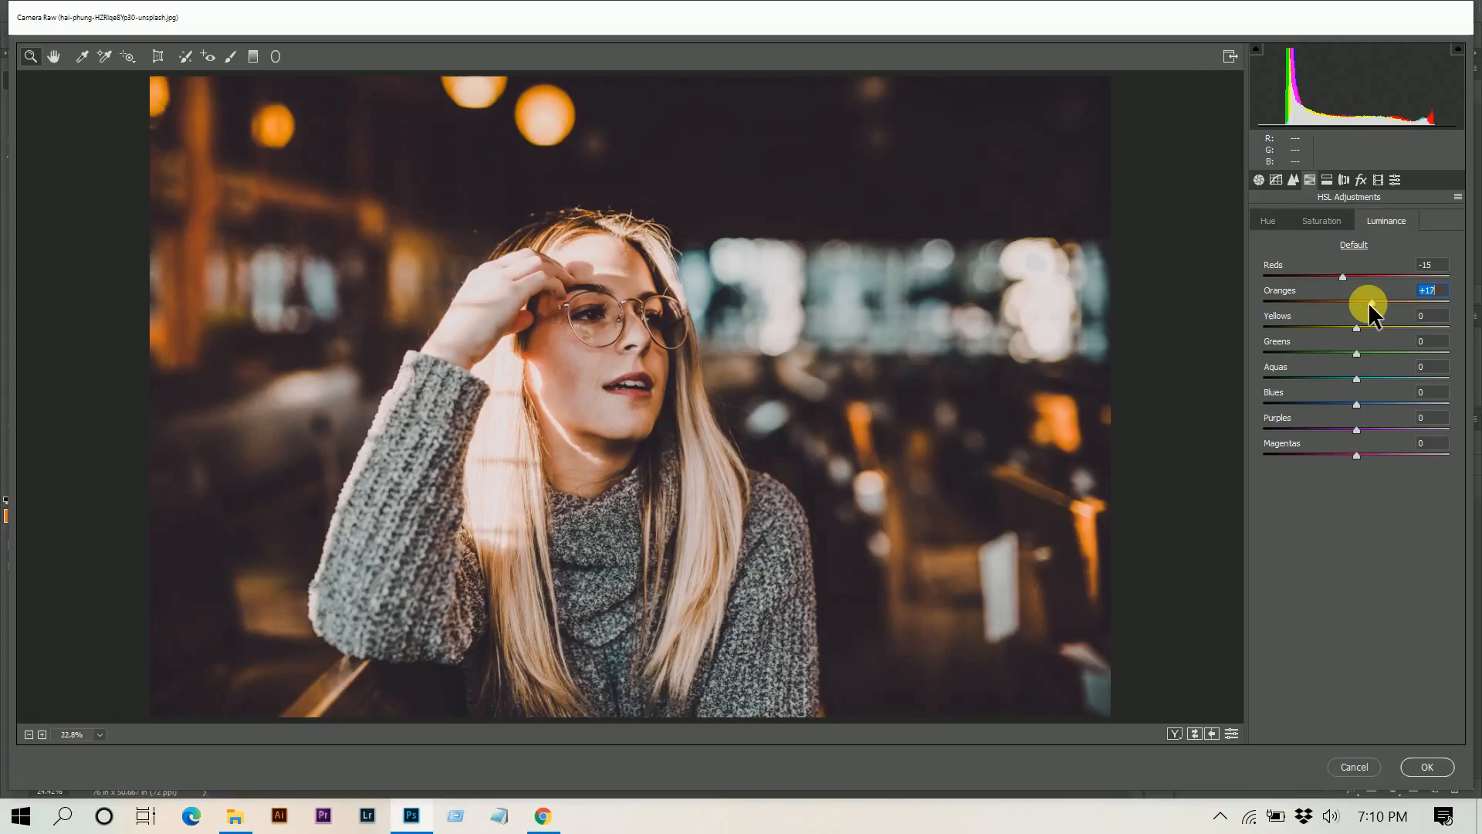
pyautogui.moveTo(1376, 327); pyautogui.dragTo(1371, 327)
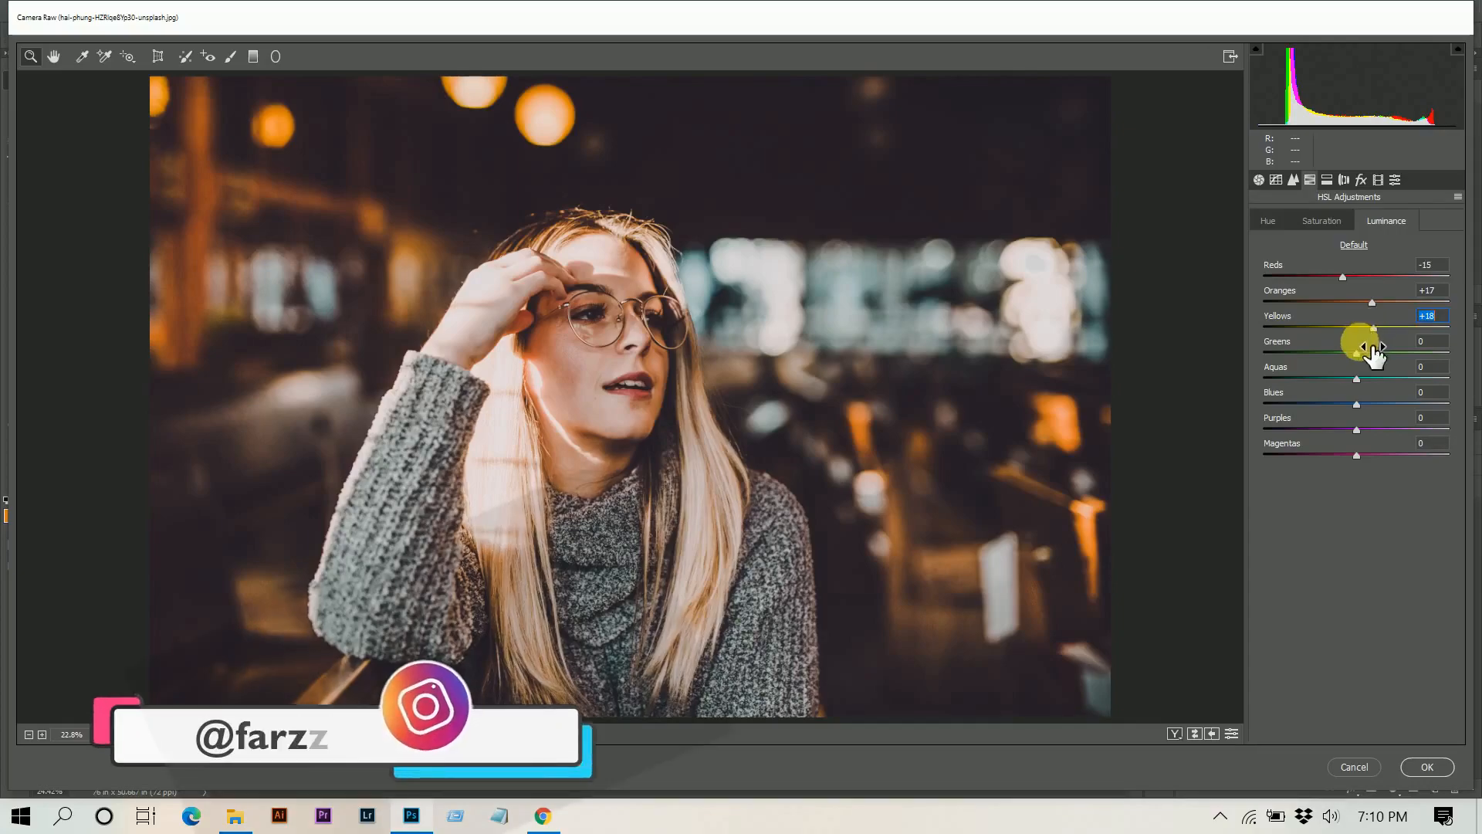
pyautogui.click(1374, 354)
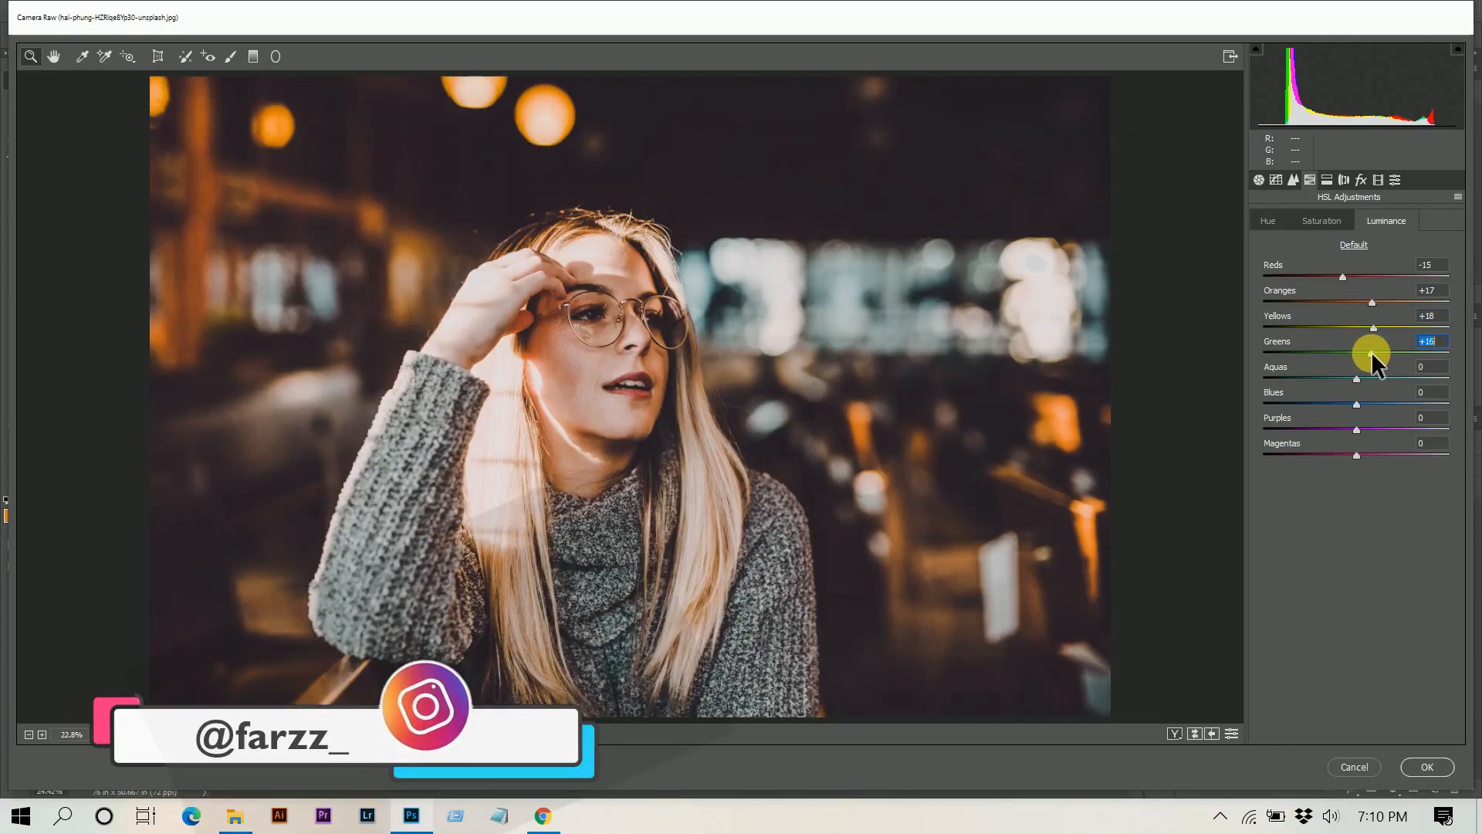
pyautogui.moveTo(1378, 353); pyautogui.dragTo(1376, 353)
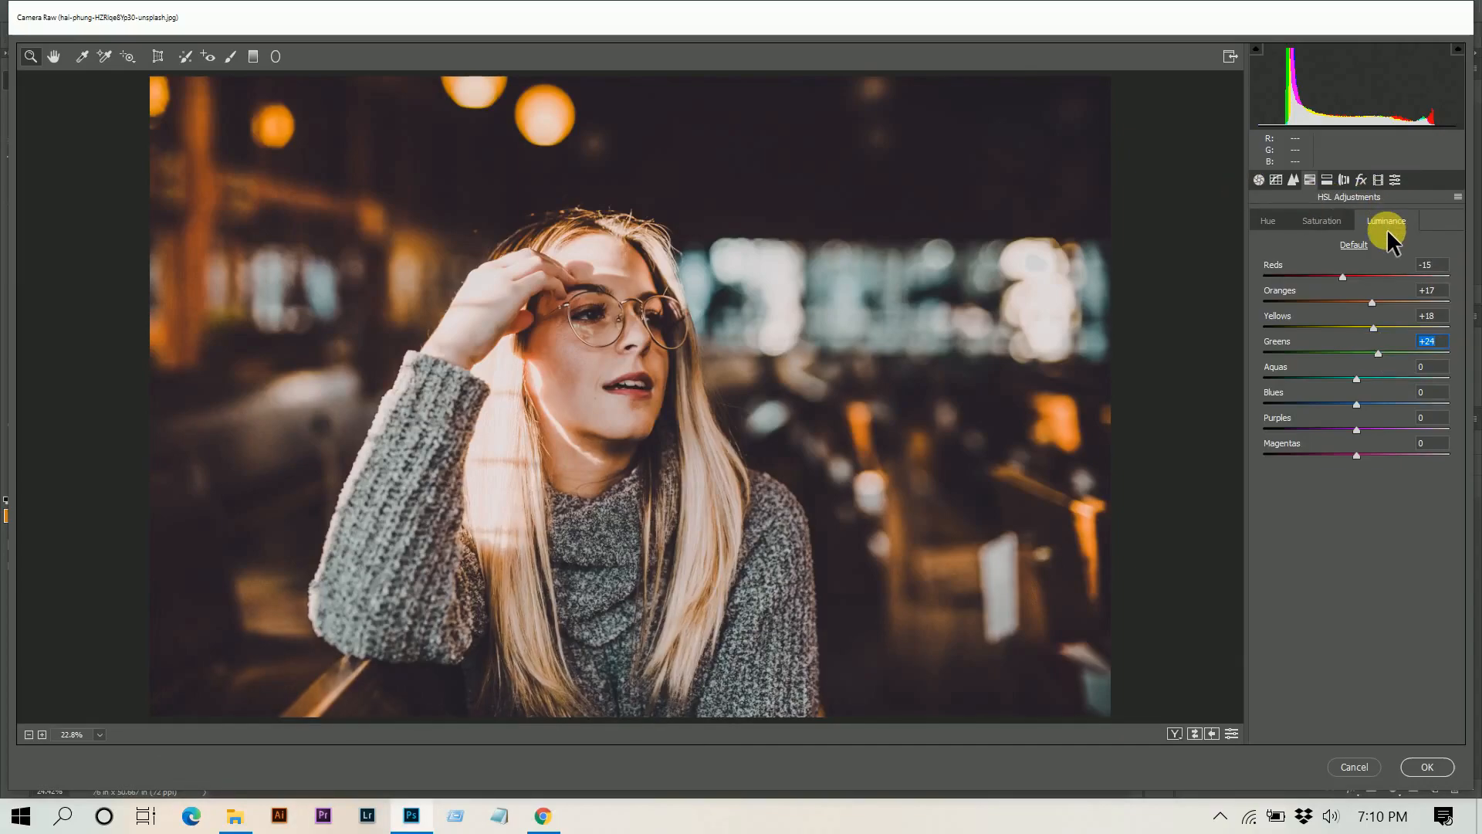
# Split tone the highlights with hue 99 and saturation 10.
pyautogui.click(1326, 180)
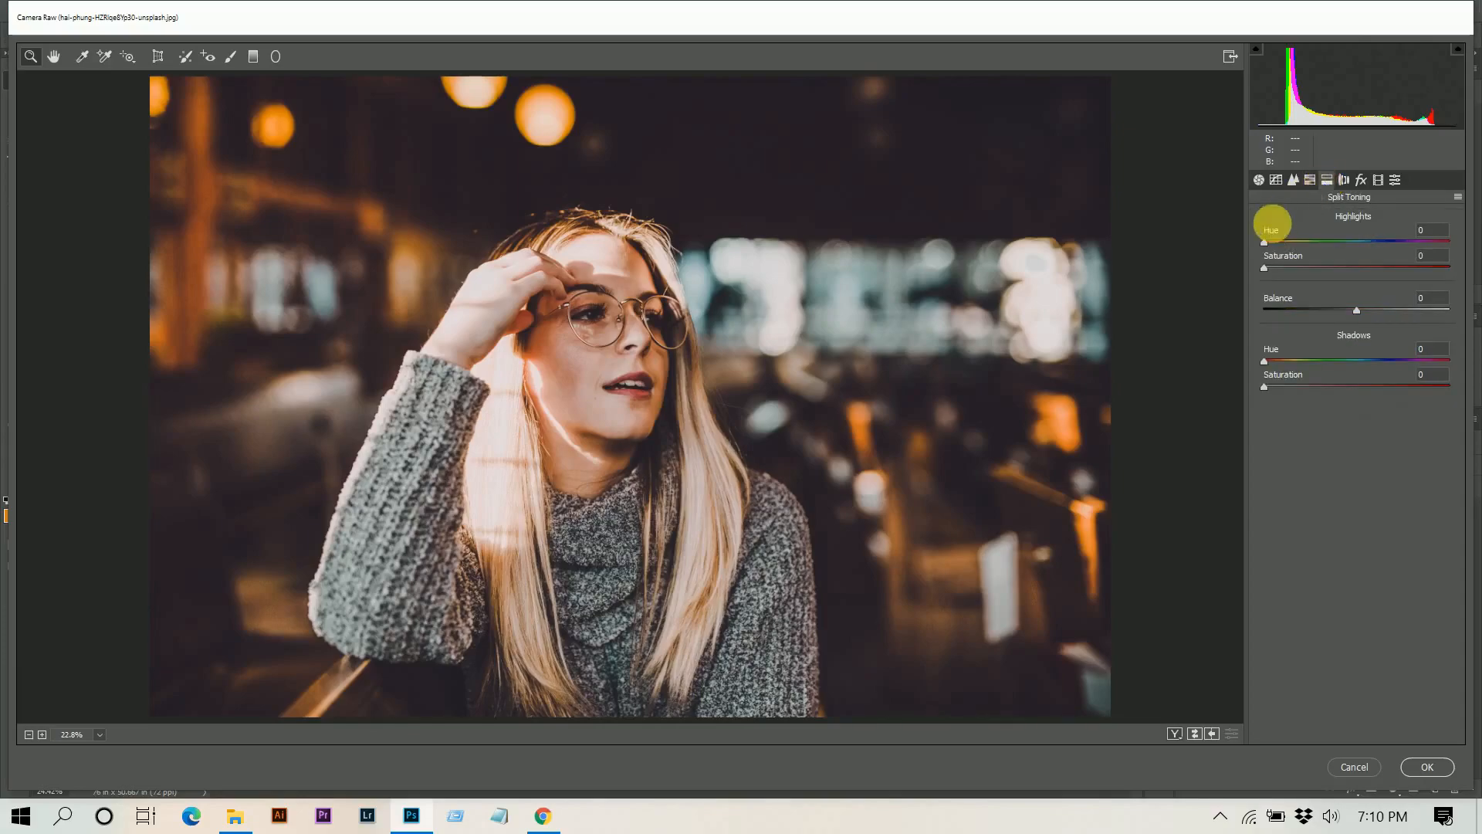
pyautogui.click(1279, 240)
pyautogui.moveTo(1289, 240); pyautogui.dragTo(1303, 245)
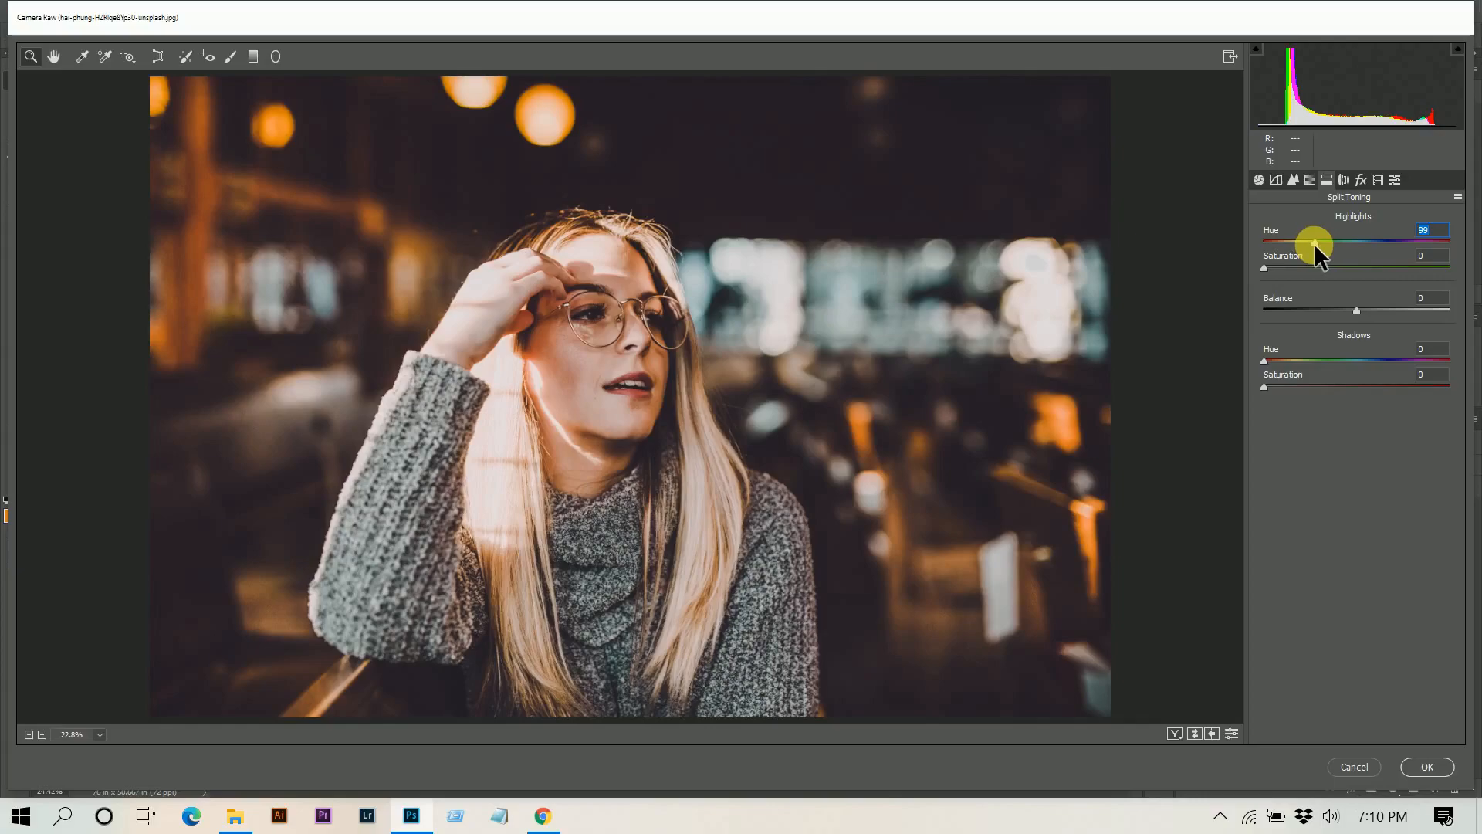
pyautogui.moveTo(1283, 267); pyautogui.dragTo(1277, 269)
pyautogui.press('Up')
pyautogui.press('Up')
pyautogui.press('Up')
# Split tone the shadows with hue 198 and saturation 10.
pyautogui.click(1335, 360)
pyautogui.moveTo(1341, 361); pyautogui.dragTo(1364, 335)
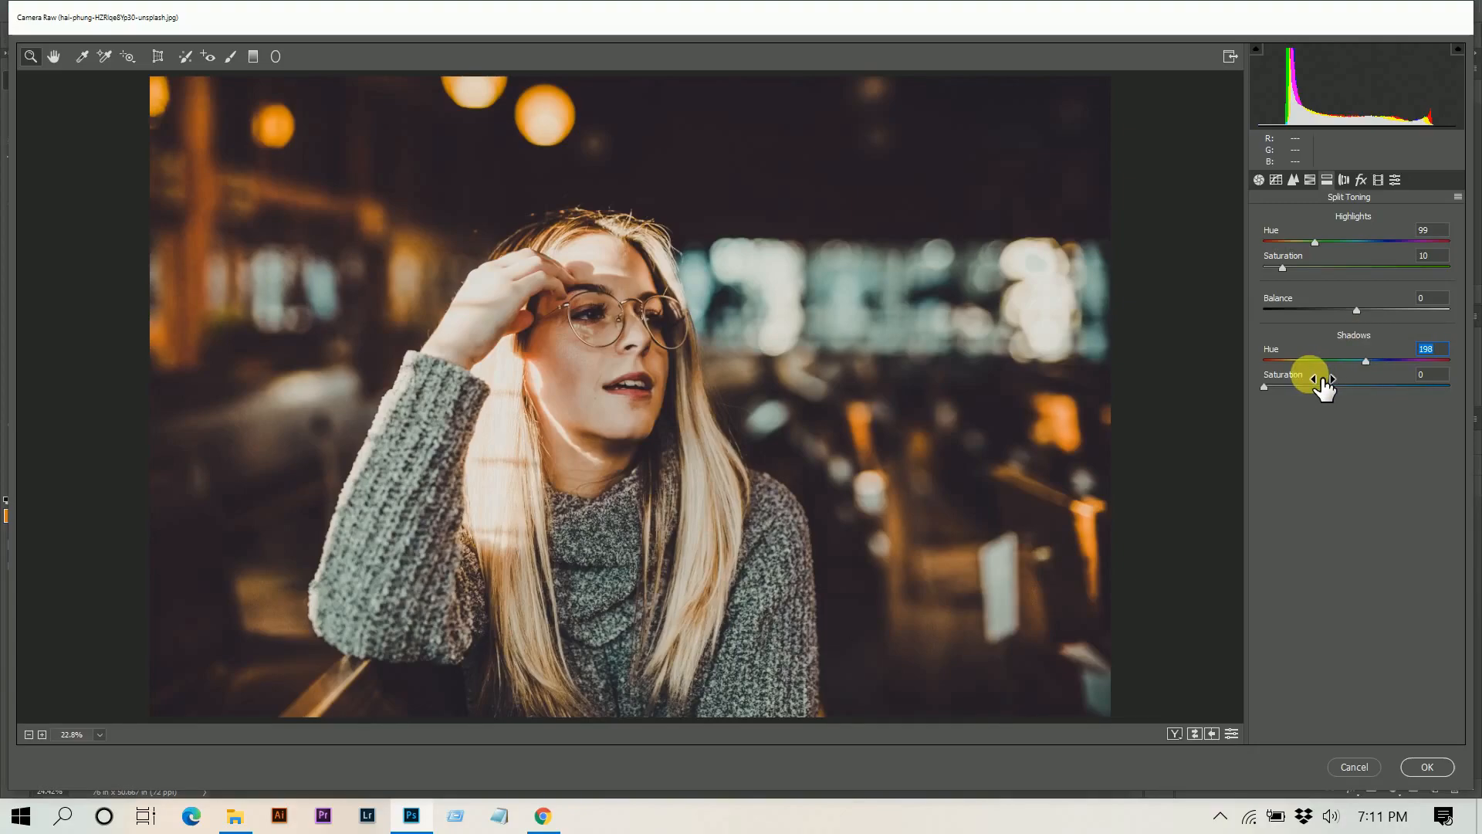
pyautogui.click(1280, 386)
pyautogui.moveTo(1280, 384); pyautogui.dragTo(1282, 384)
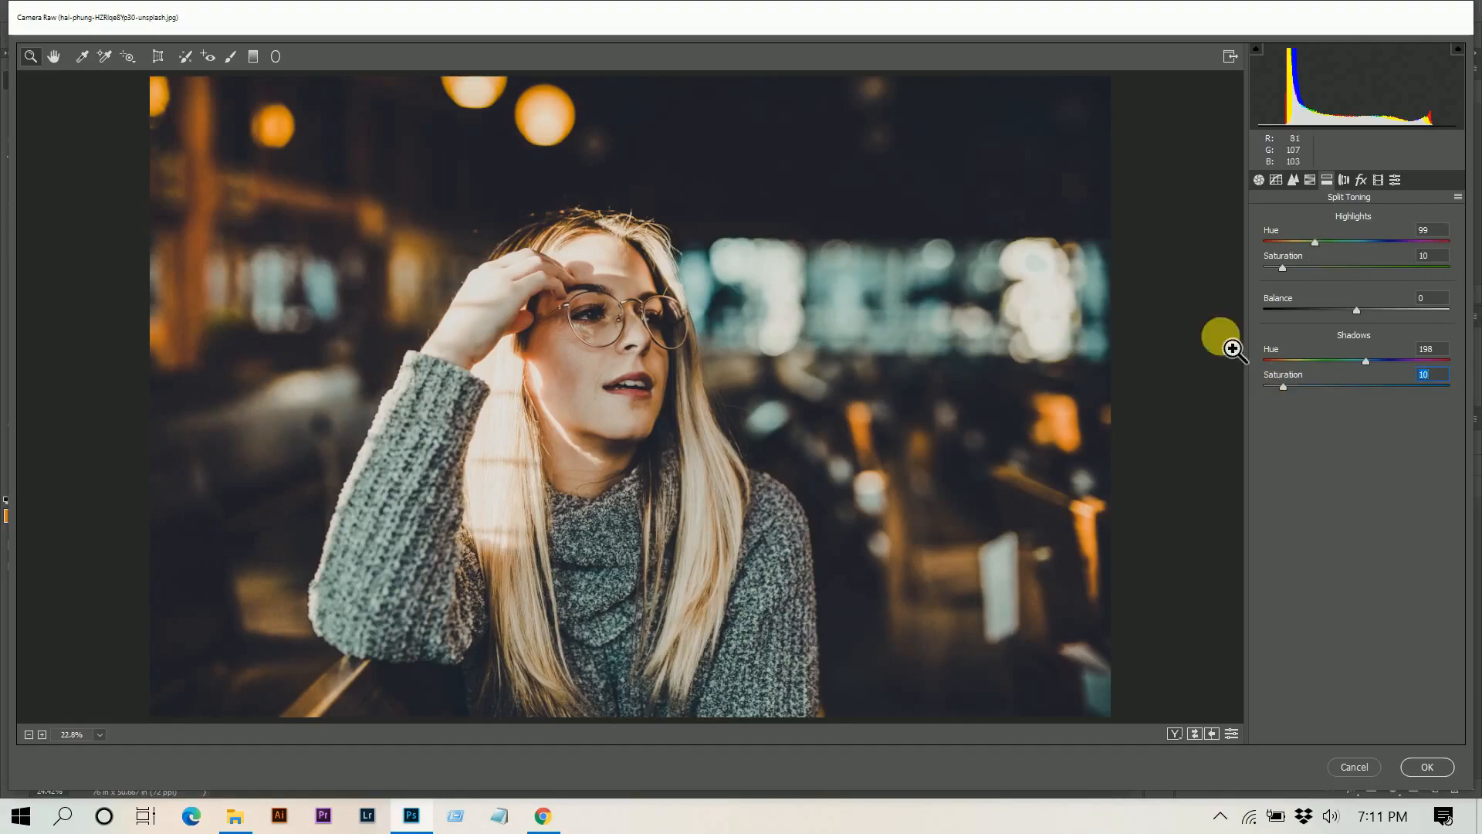
# Darken the photo's edges slightly with a post-crop vignetting amount of about -8.
pyautogui.click(1360, 180)
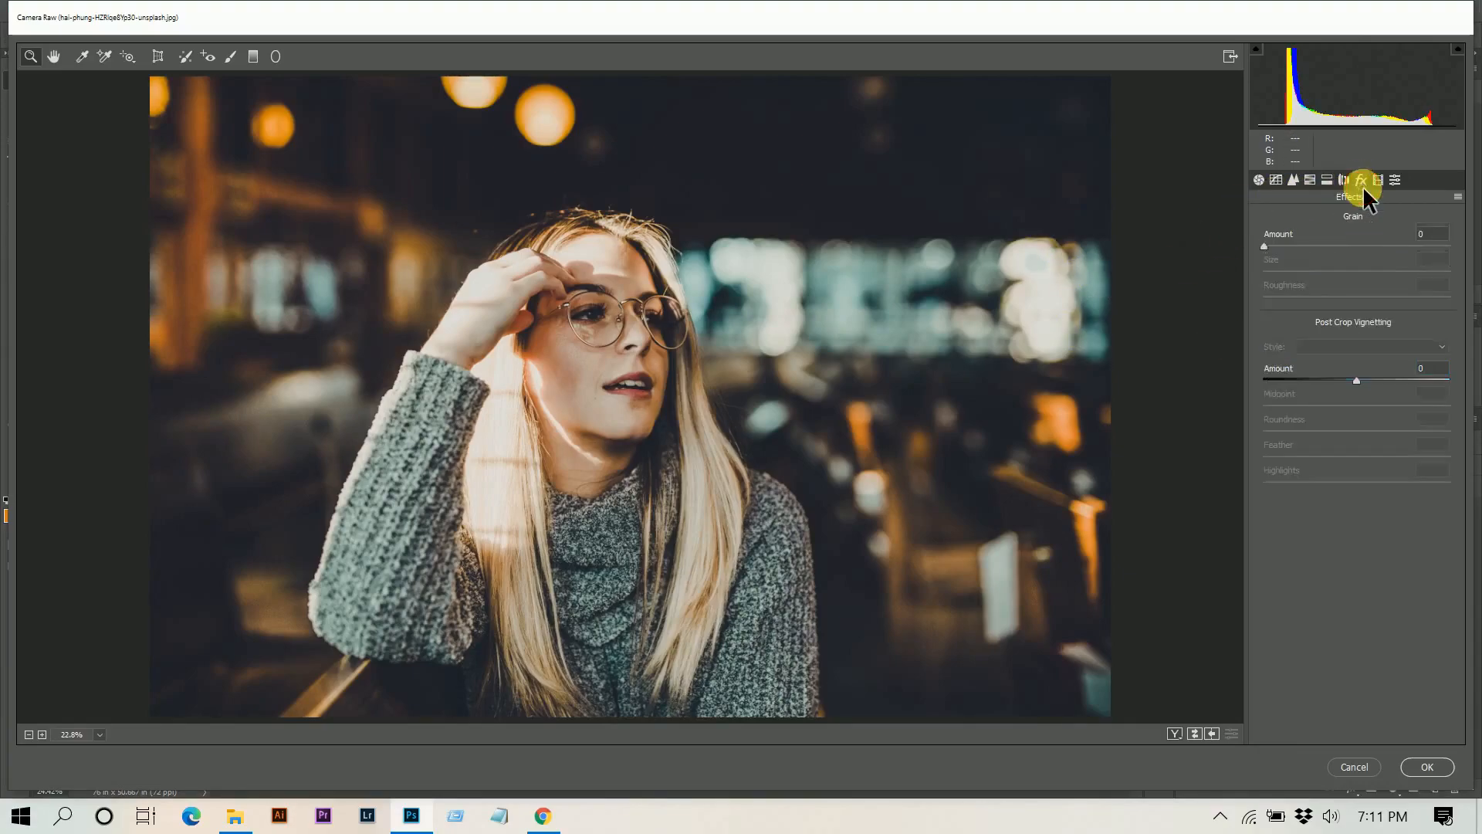
pyautogui.click(1349, 377)
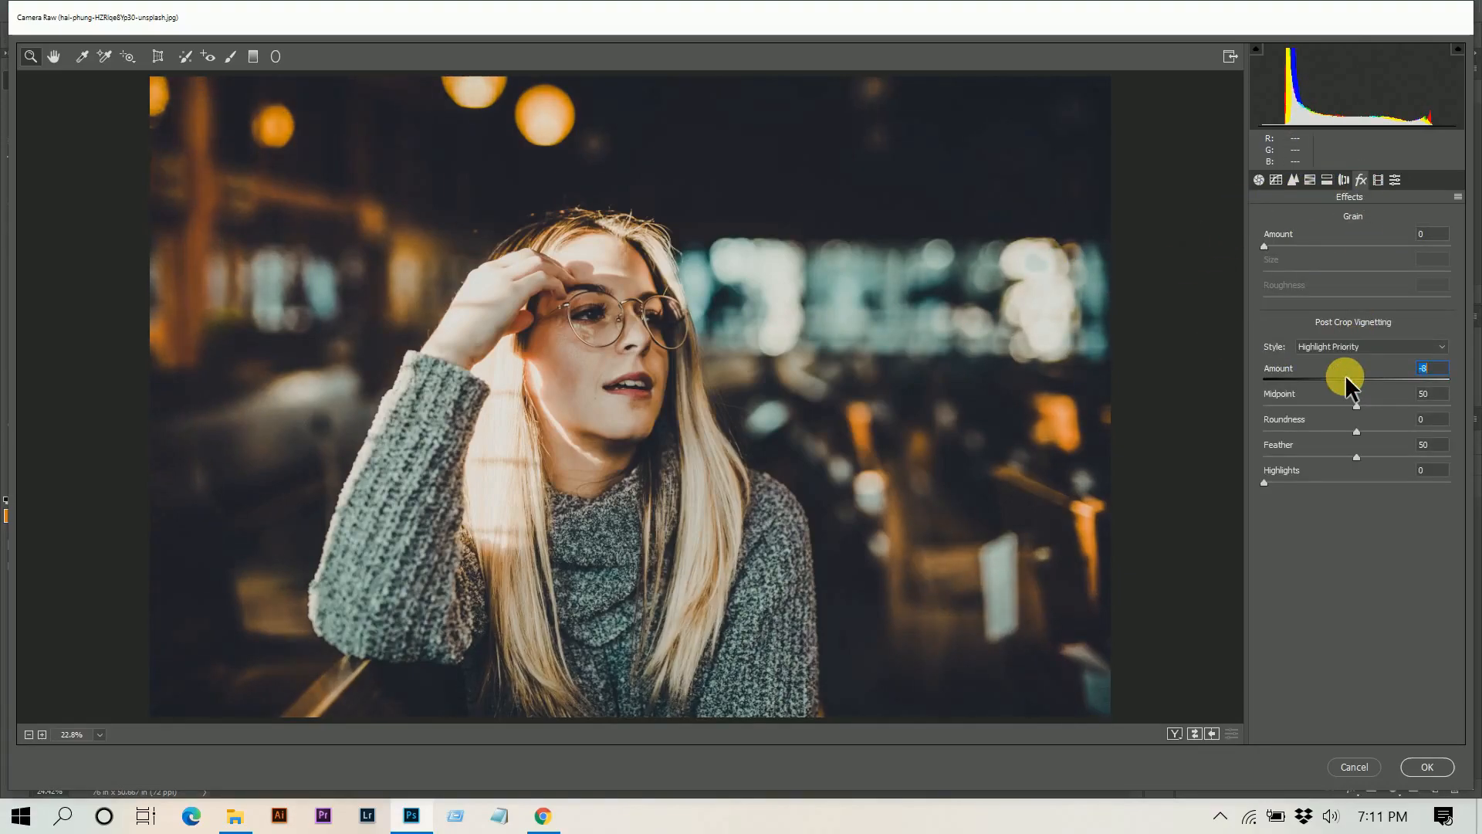
# Calibrate the Red Primary to hue +30 and saturation -15, and the Green Primary to hue +14 and saturation +7.
pyautogui.click(1380, 181)
pyautogui.click(1381, 328)
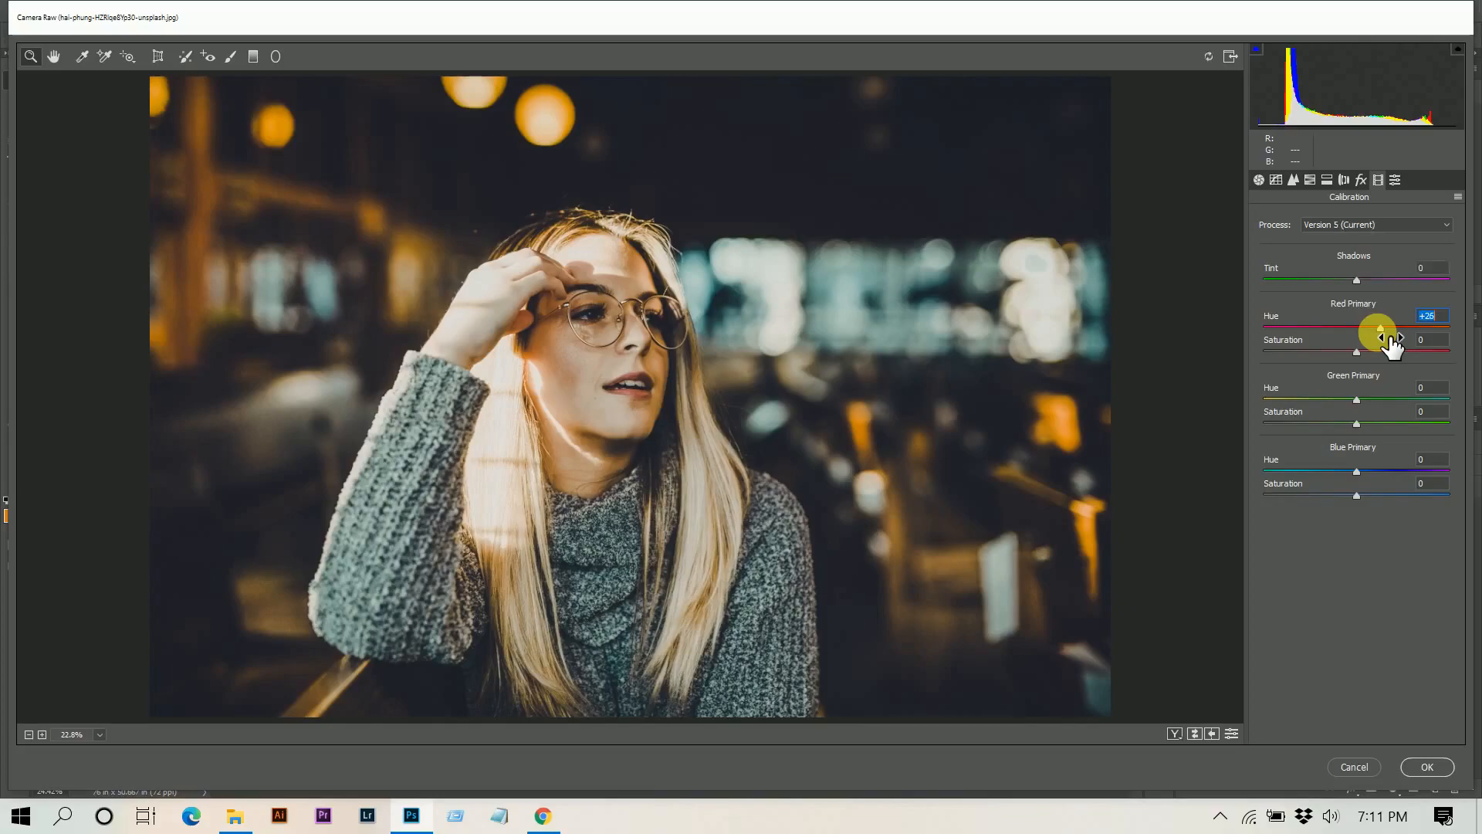
pyautogui.moveTo(1378, 333); pyautogui.dragTo(1345, 349)
pyautogui.click(1347, 352)
pyautogui.click(1368, 401)
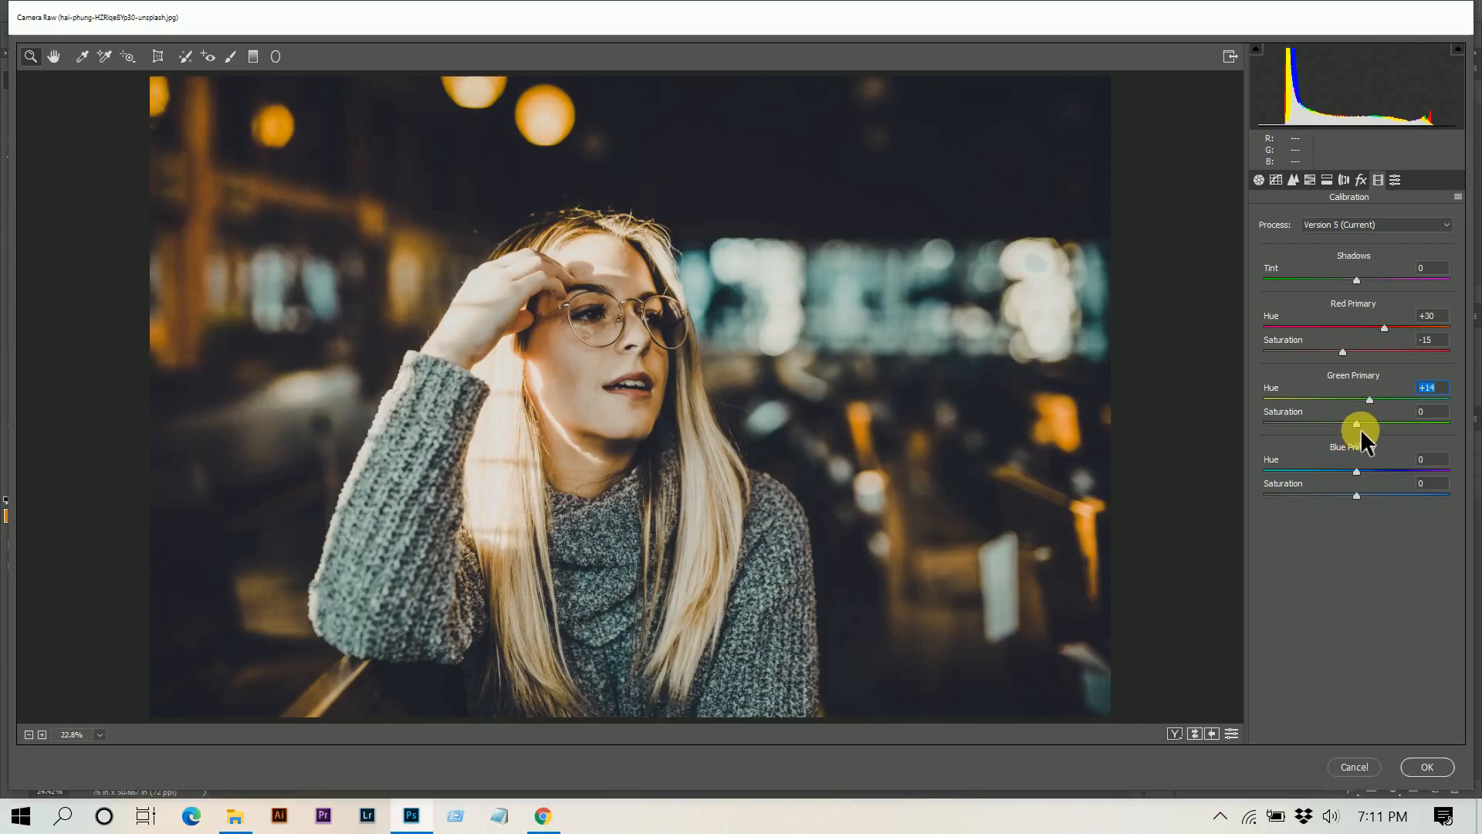
pyautogui.click(1362, 424)
# Calibrate the Blue Primary to hue -32 and saturation +16.
pyautogui.click(1336, 467)
pyautogui.moveTo(1336, 466); pyautogui.dragTo(1331, 468)
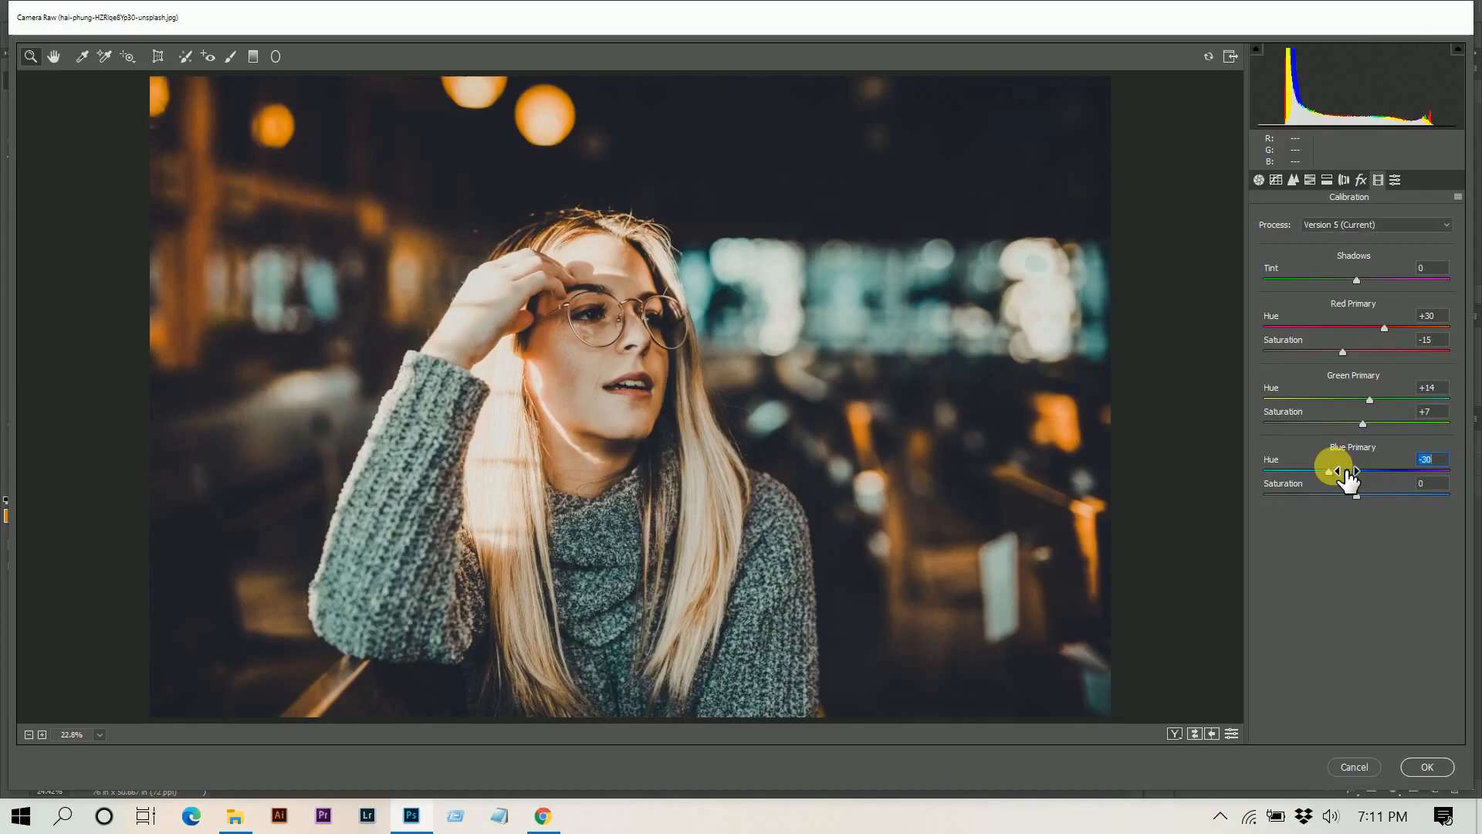
pyautogui.click(1367, 497)
pyautogui.moveTo(1367, 496); pyautogui.dragTo(1368, 496)
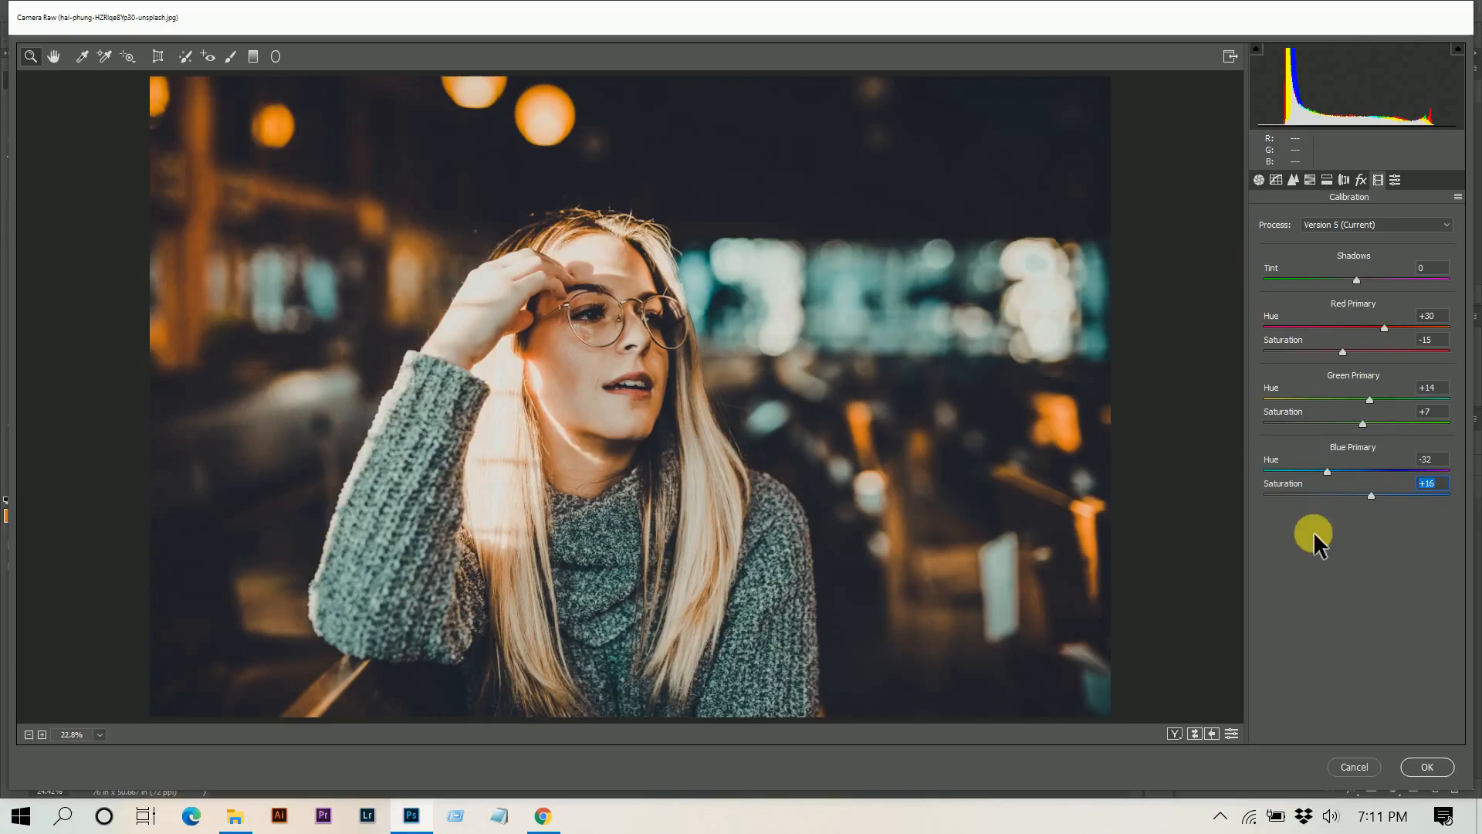
# Compare the portrait before and after the color grade, and apply the Camera Raw Filter to Layer 1.
pyautogui.press('q')
pyautogui.click(1258, 181)
pyautogui.moveTo(1079, 225); pyautogui.dragTo(1124, 248)
pyautogui.moveTo(904, 412); pyautogui.dragTo(692, 143)
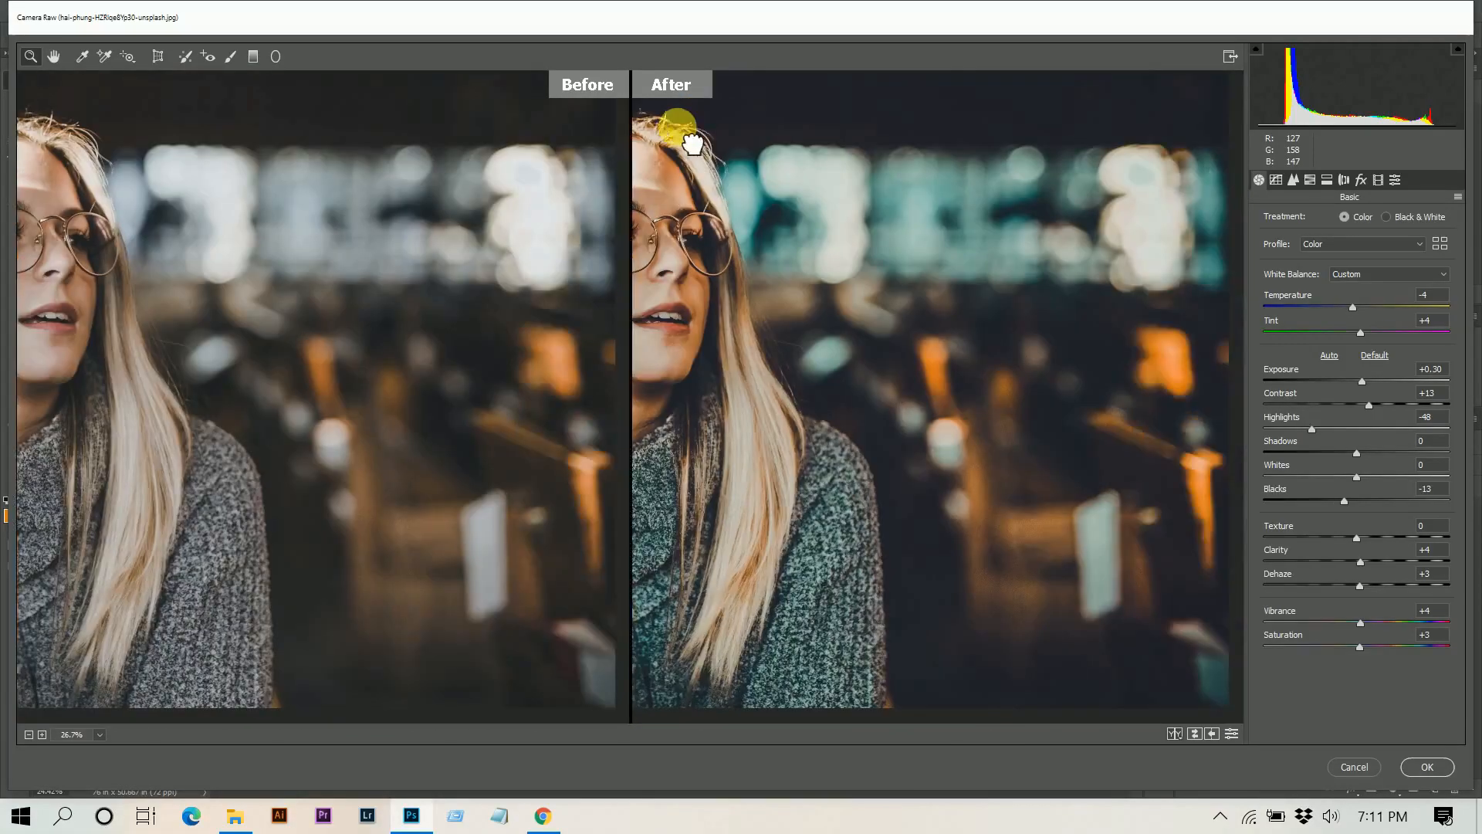
pyautogui.click(1451, 766)
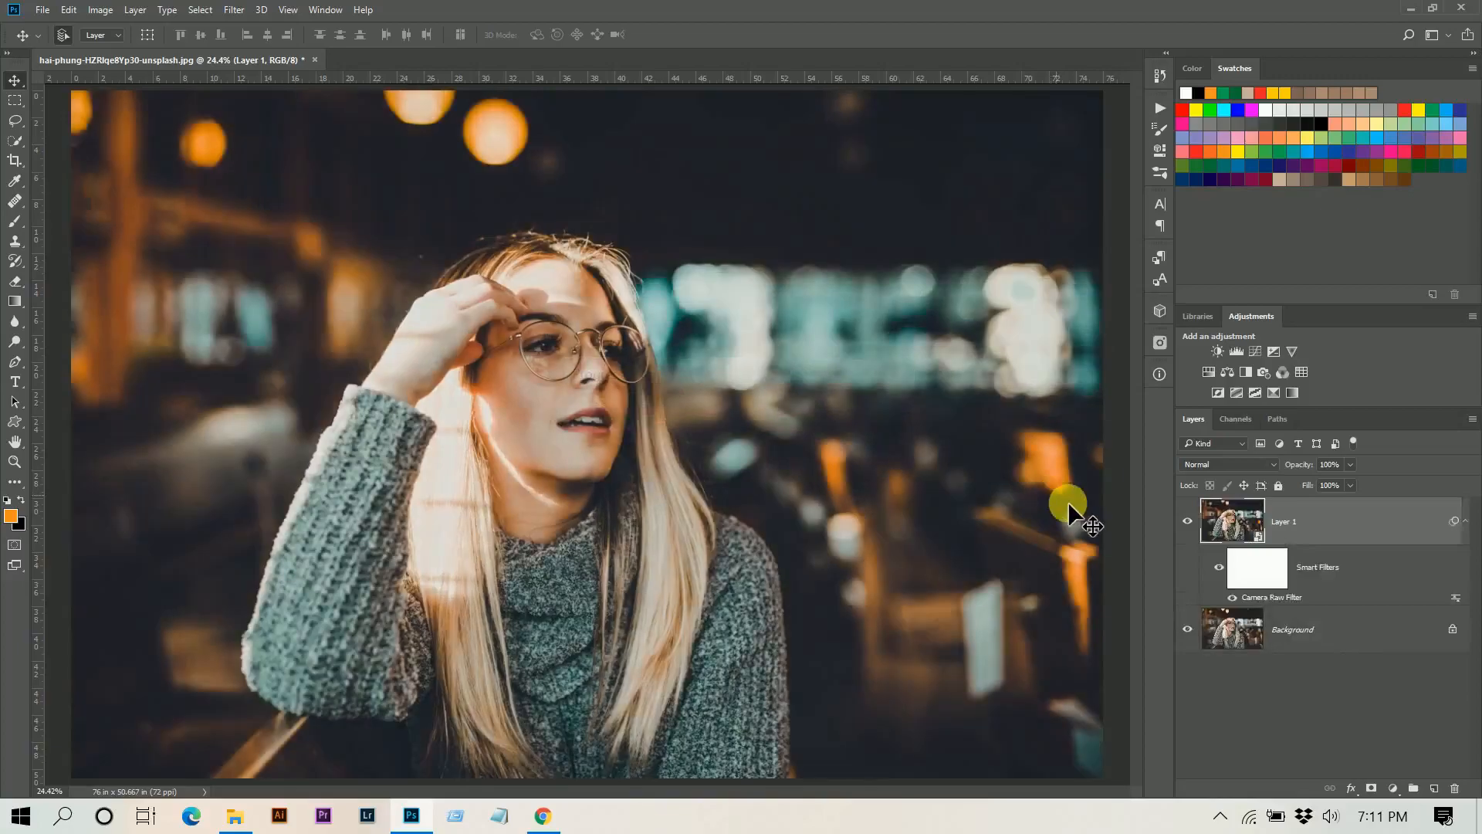
pyautogui.click(1190, 522)
pyautogui.click(1190, 522)
# Place the bokeh image LS-B (56) as an embedded object, scaled to about 311% over the portrait's lower-right area.
pyautogui.click(40, 9)
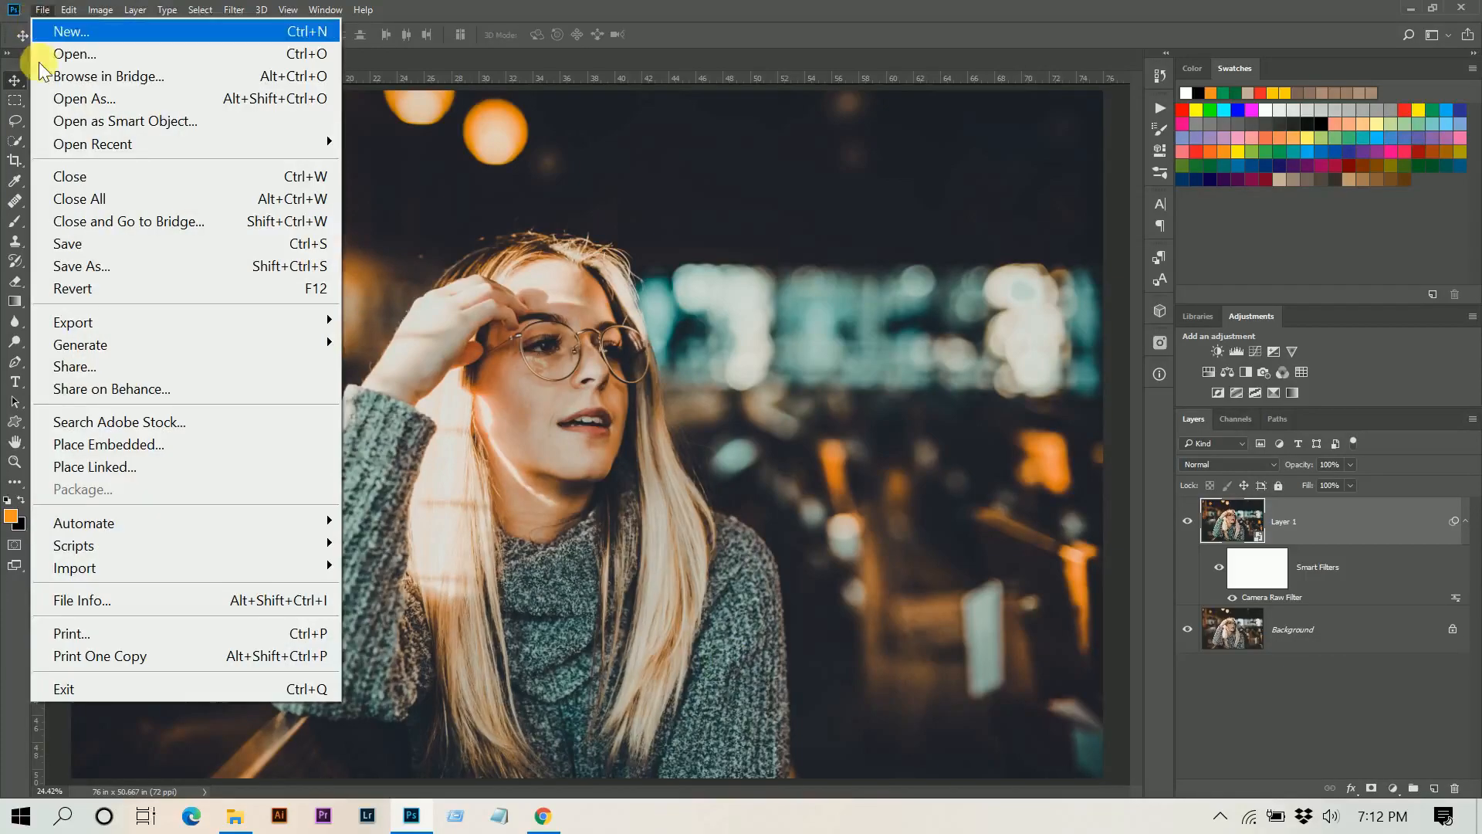
pyautogui.click(164, 445)
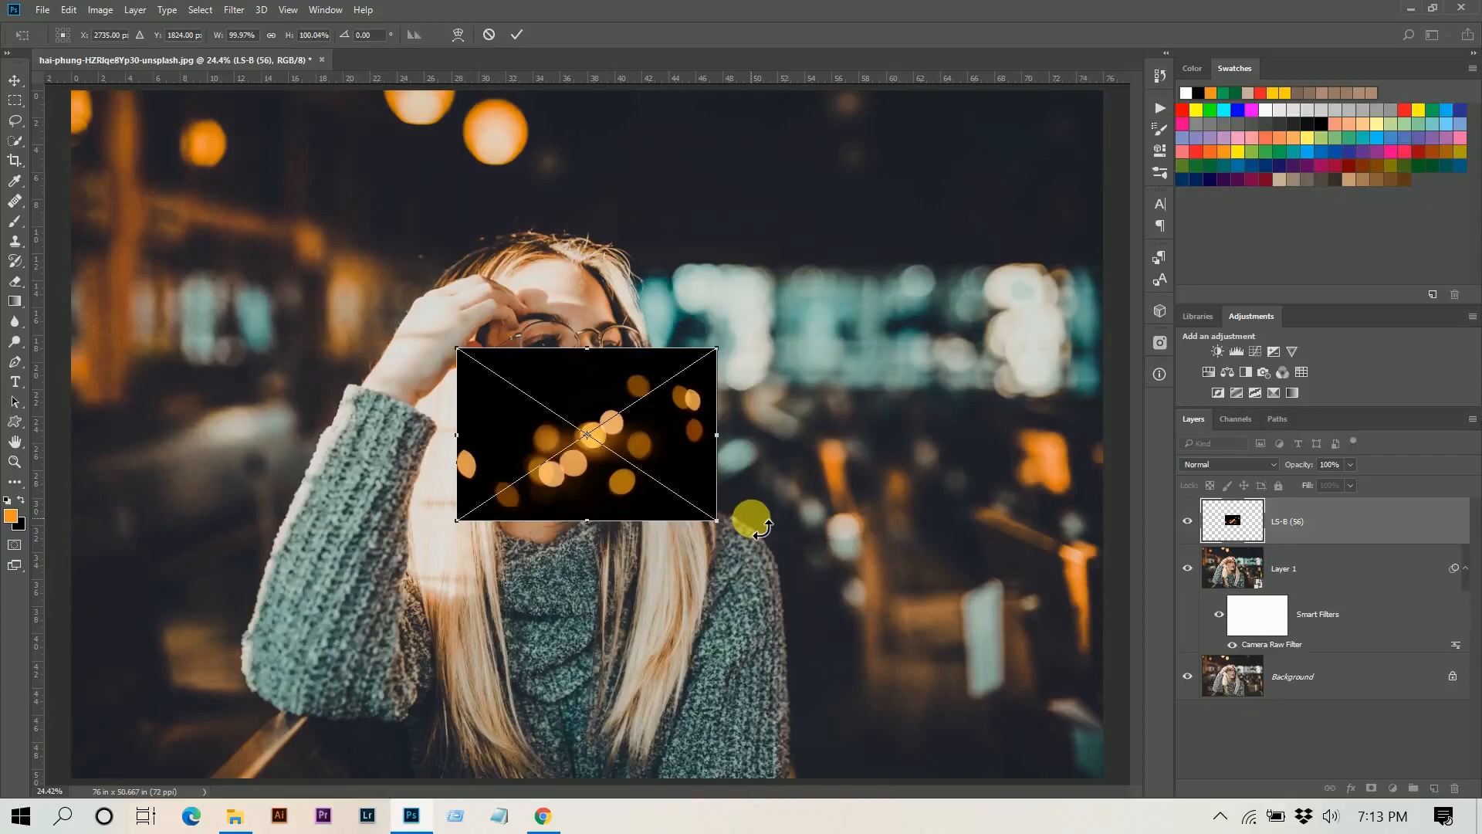
pyautogui.hotkey('ctrl', '-')
pyautogui.moveTo(677, 494); pyautogui.dragTo(962, 659)
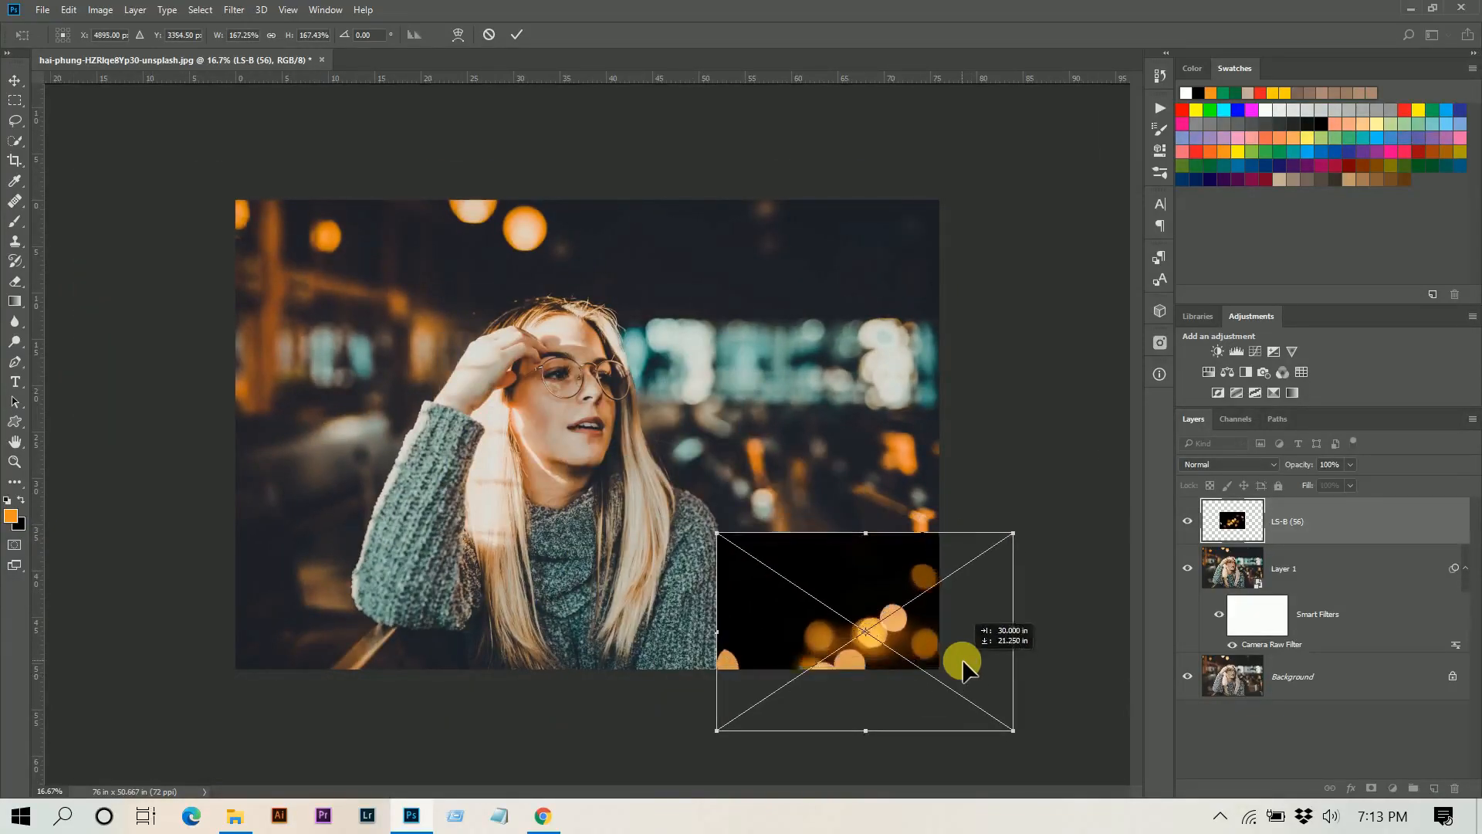
pyautogui.moveTo(718, 538); pyautogui.dragTo(589, 454)
pyautogui.moveTo(670, 524); pyautogui.dragTo(650, 471)
pyautogui.press('Return')
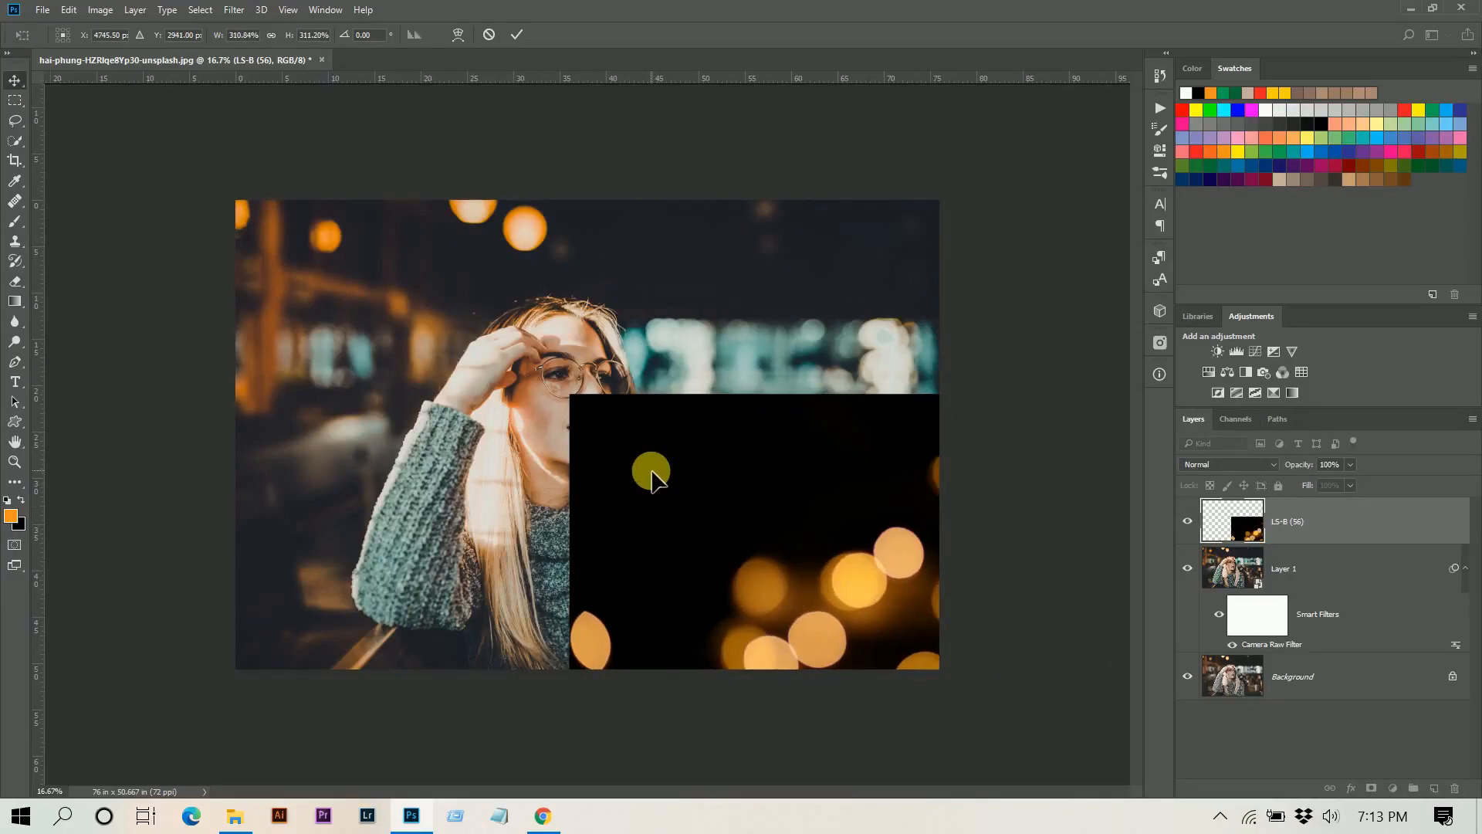
# Blend the bokeh layer in Screen mode at 100% opacity and compare the photo with and without it.
pyautogui.click(1217, 463)
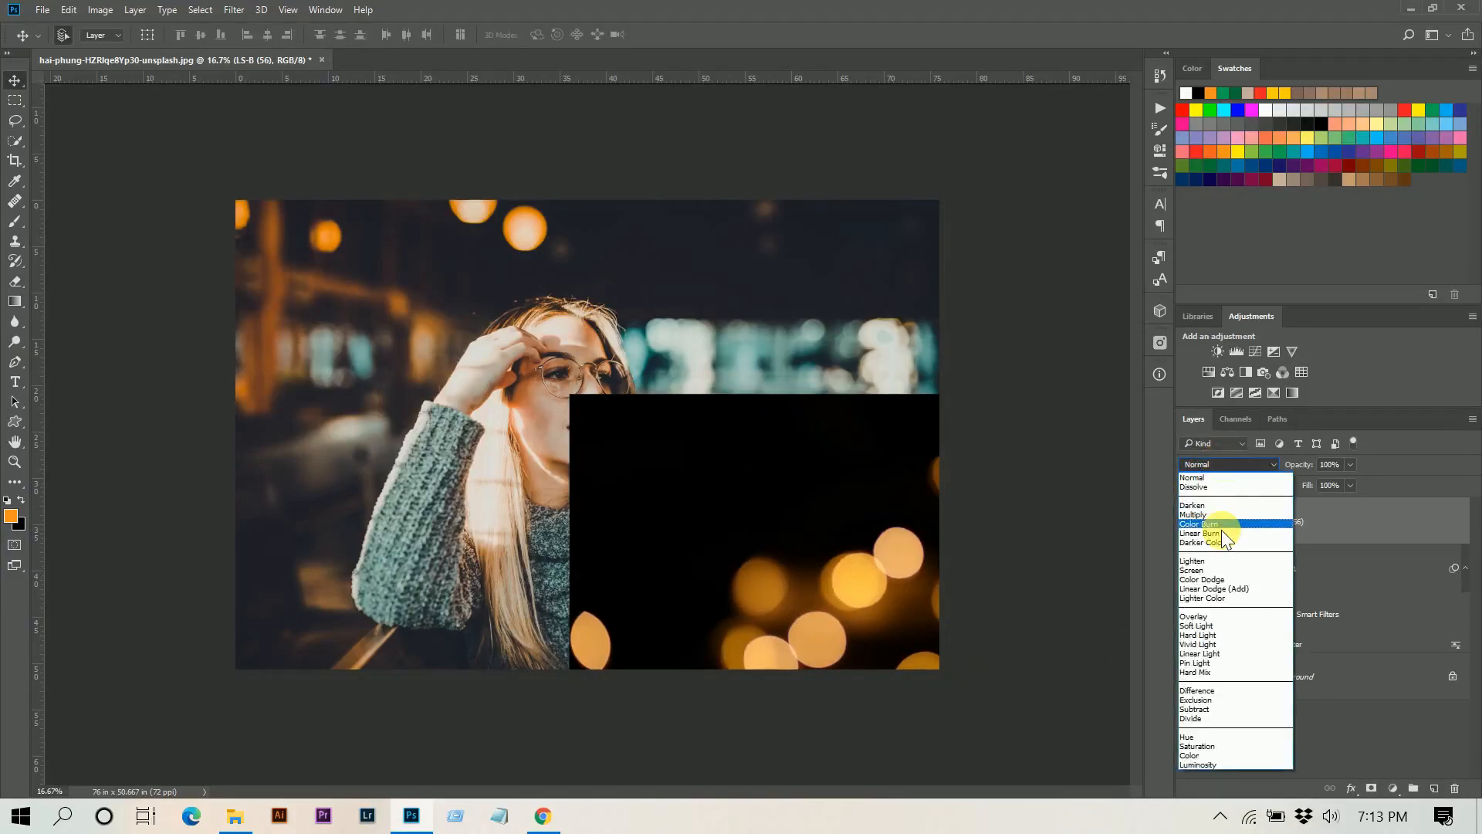
pyautogui.click(1190, 570)
pyautogui.click(1188, 522)
pyautogui.click(1189, 522)
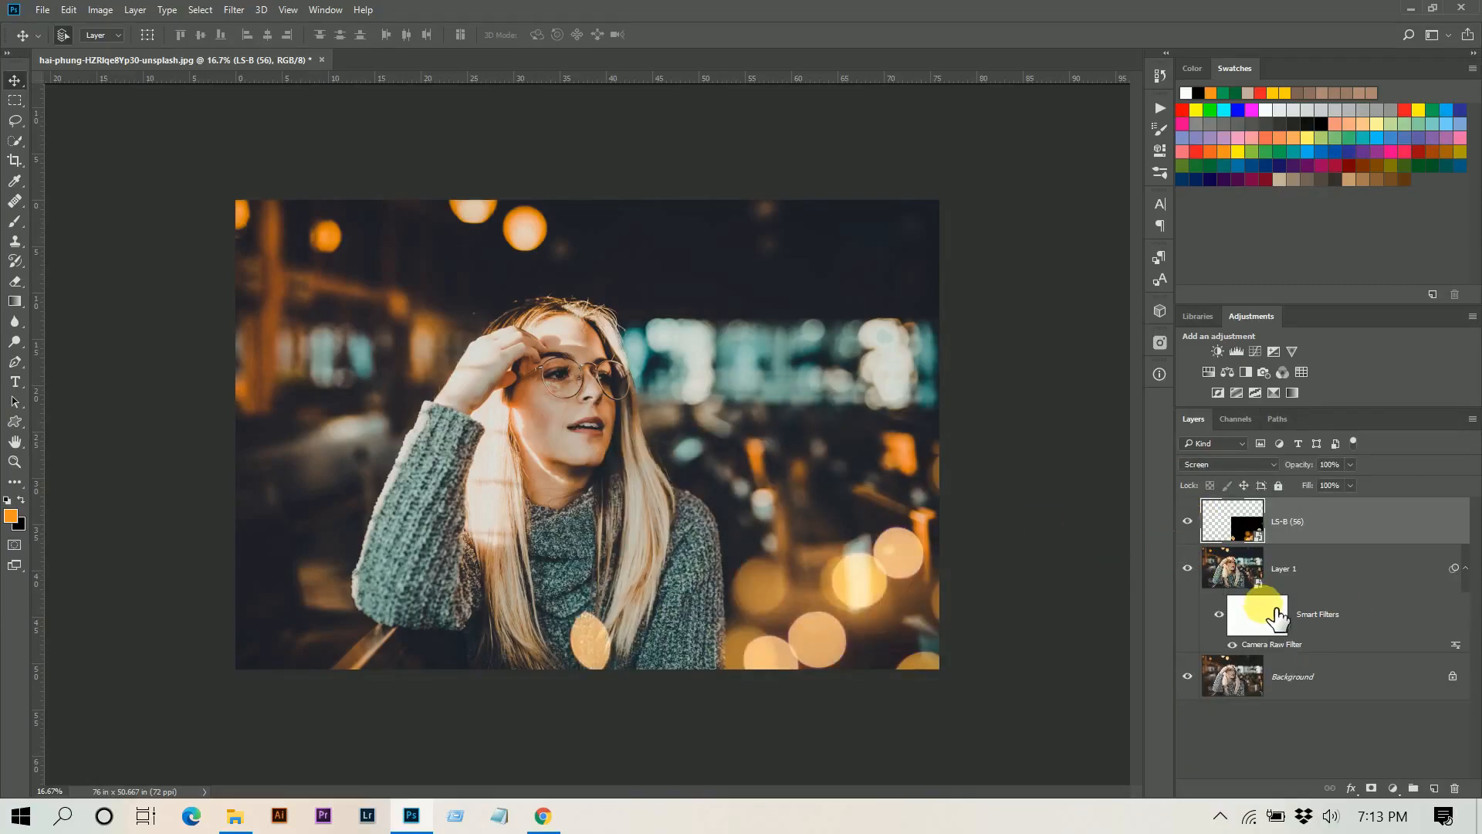
pyautogui.click(1351, 464)
pyautogui.moveTo(1331, 478); pyautogui.dragTo(1353, 498)
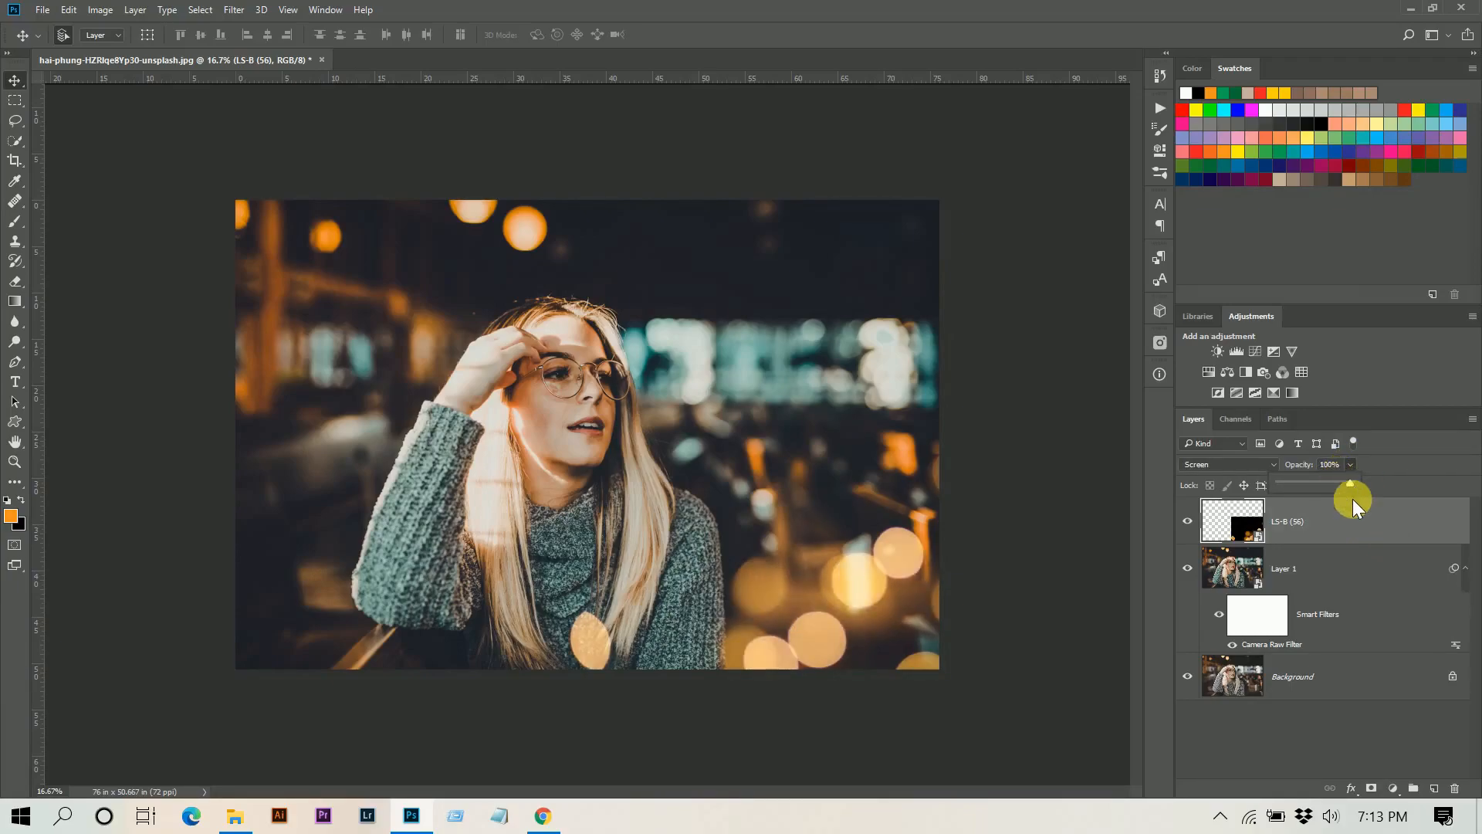
# Add a Levels adjustment clipped to the bokeh layer and raise its black input level slightly.
pyautogui.click(1396, 787)
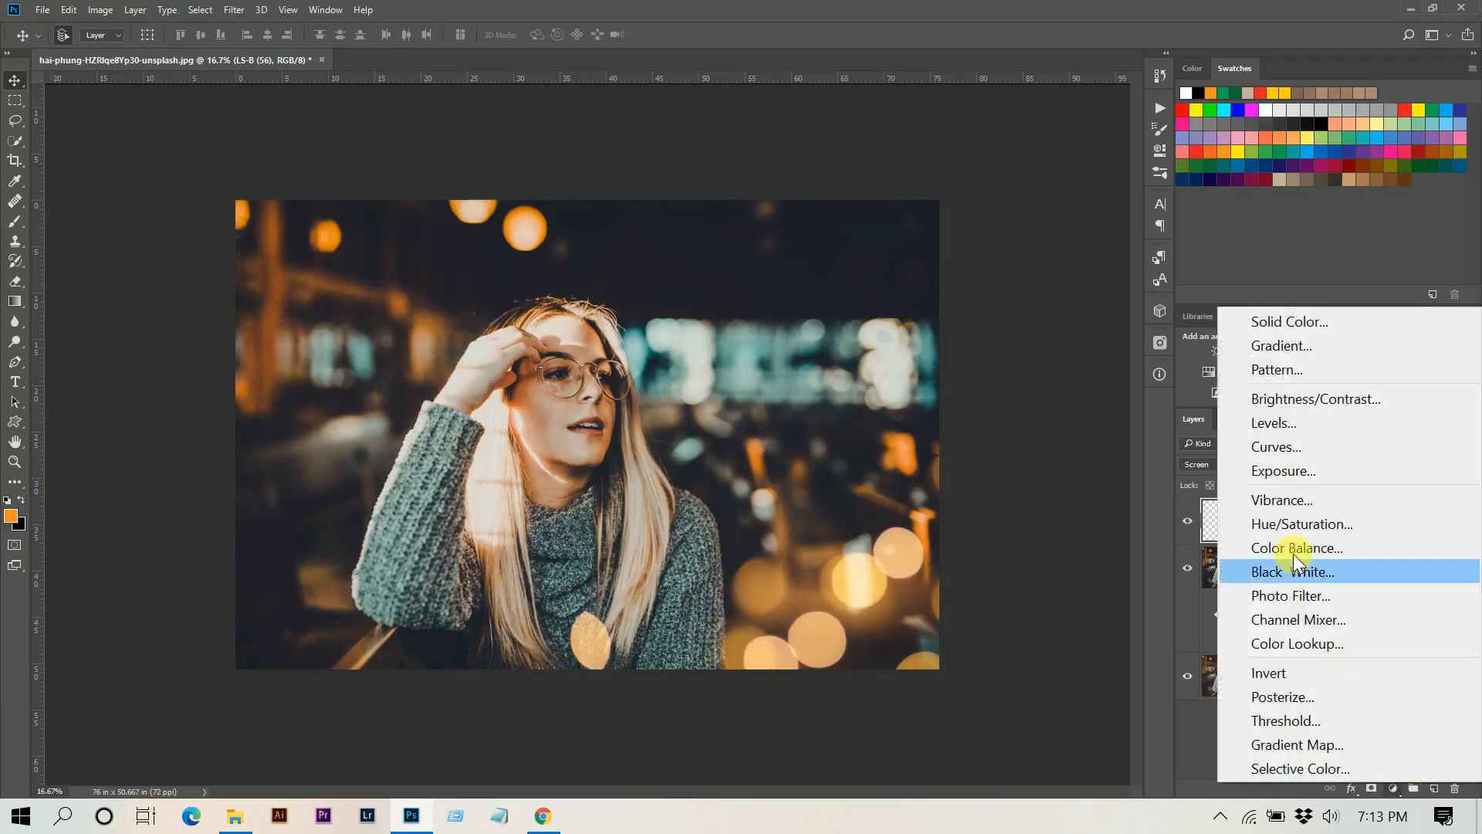
pyautogui.click(1285, 423)
pyautogui.click(1027, 435)
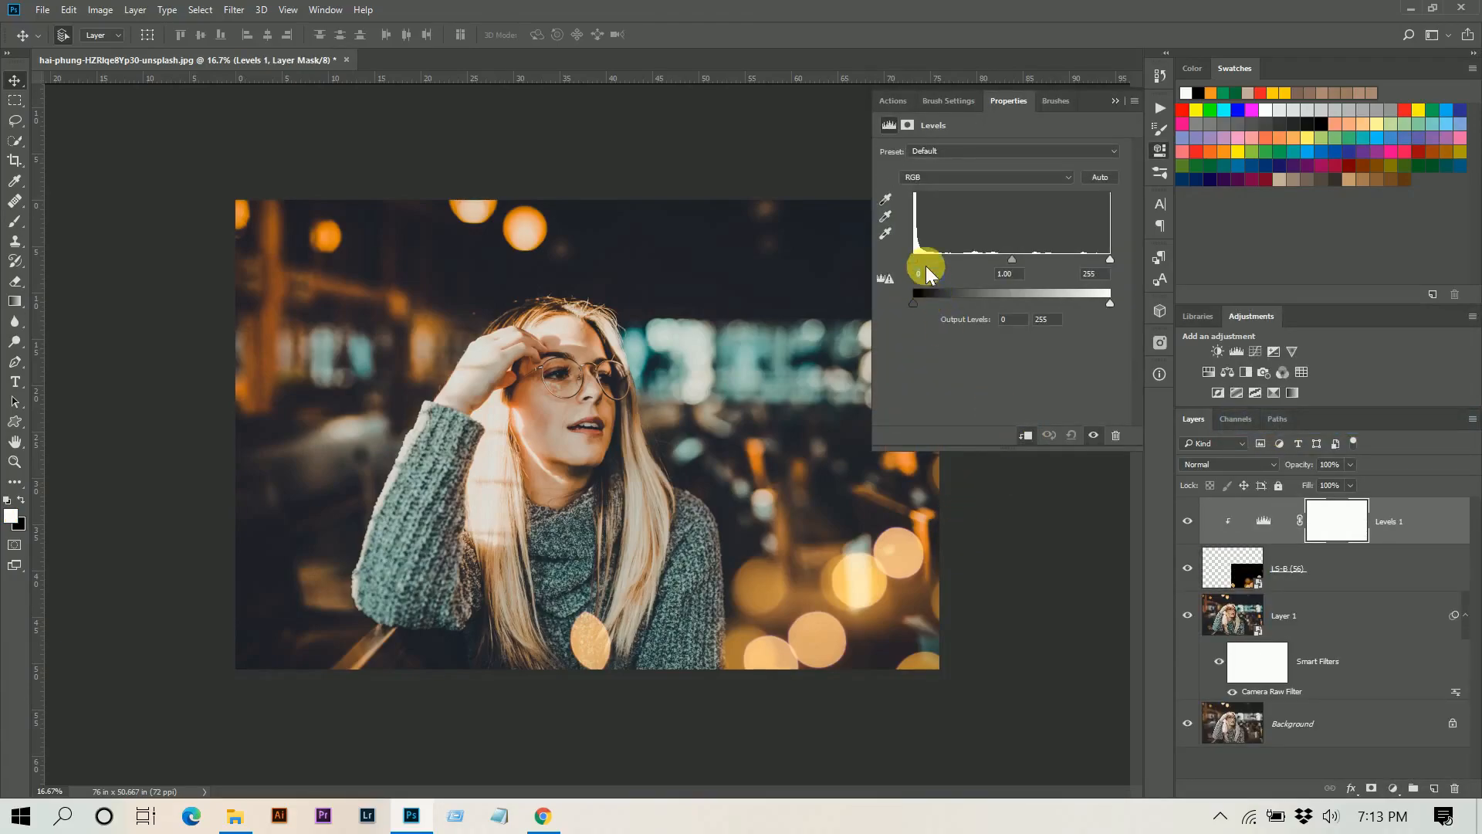
pyautogui.moveTo(911, 257); pyautogui.dragTo(924, 257)
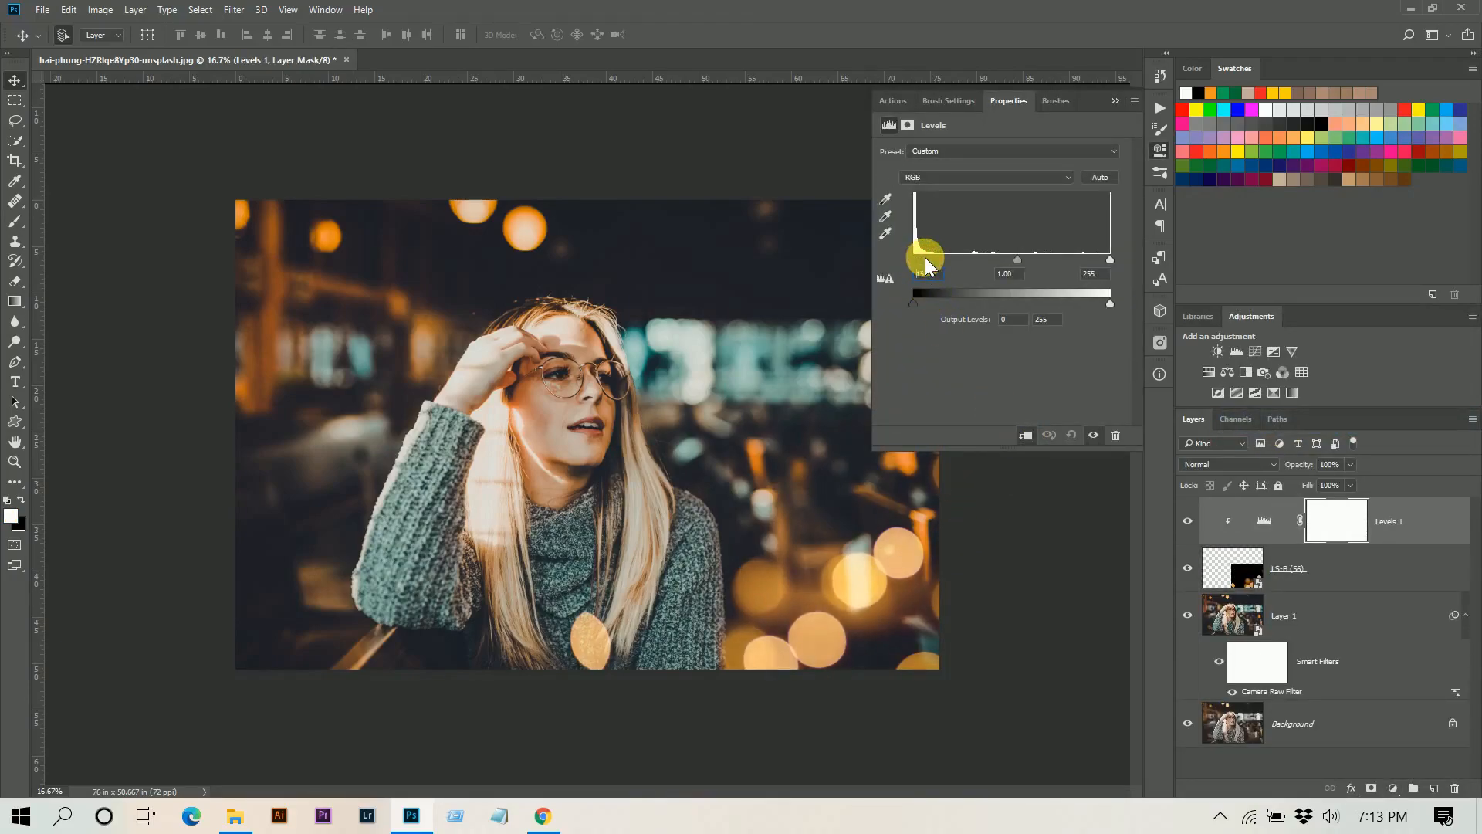
pyautogui.click(1114, 100)
pyautogui.click(1390, 522)
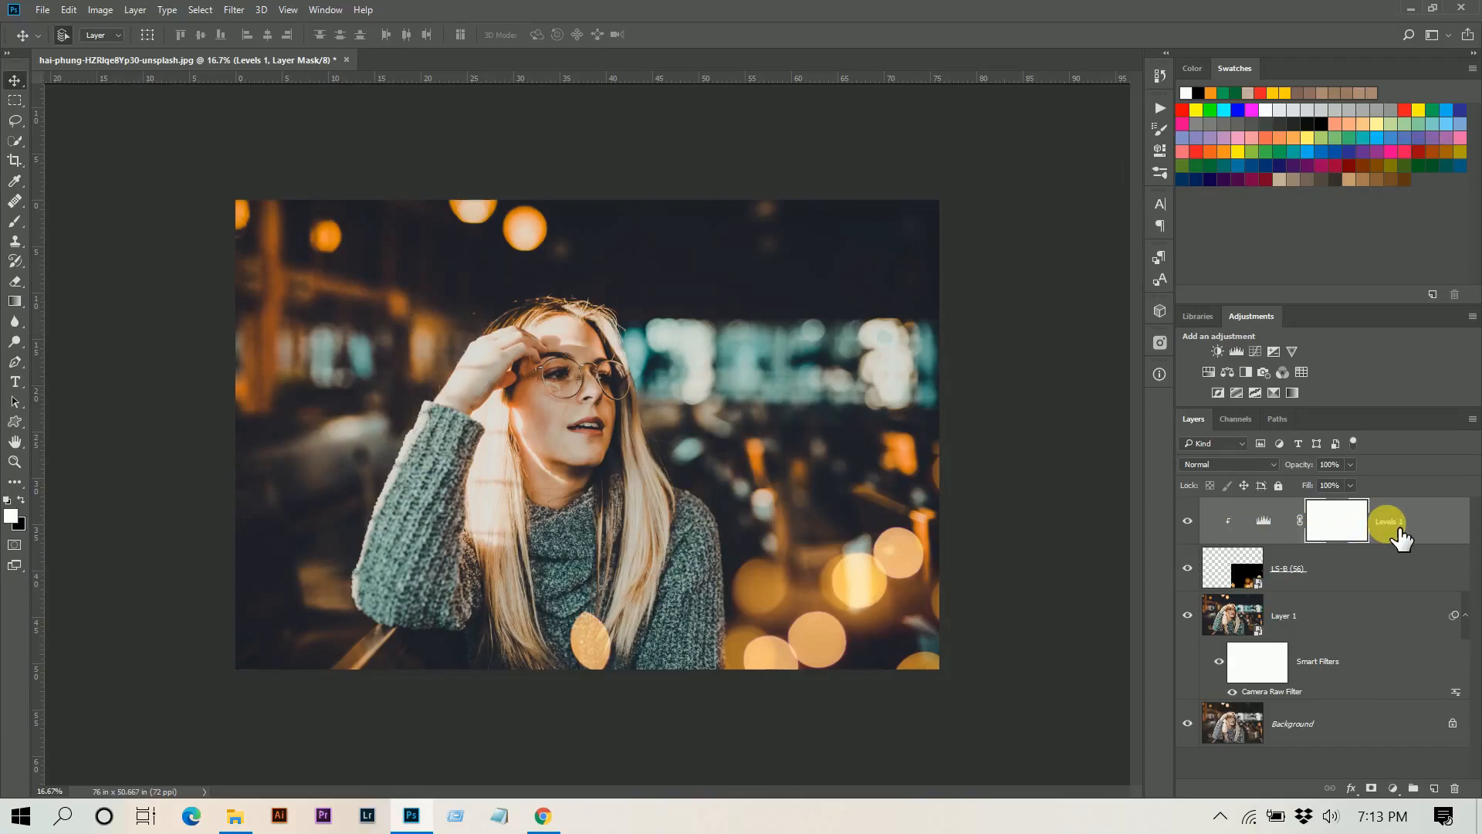
# Add a layer mask to the LS-B (56) bokeh layer.
pyautogui.click(1285, 572)
pyautogui.click(1374, 788)
pyautogui.click(1371, 788)
# Mask out the light spot over the woman's sweater and hair with a black 1300 px brush.
pyautogui.press('b')
pyautogui.press('x')
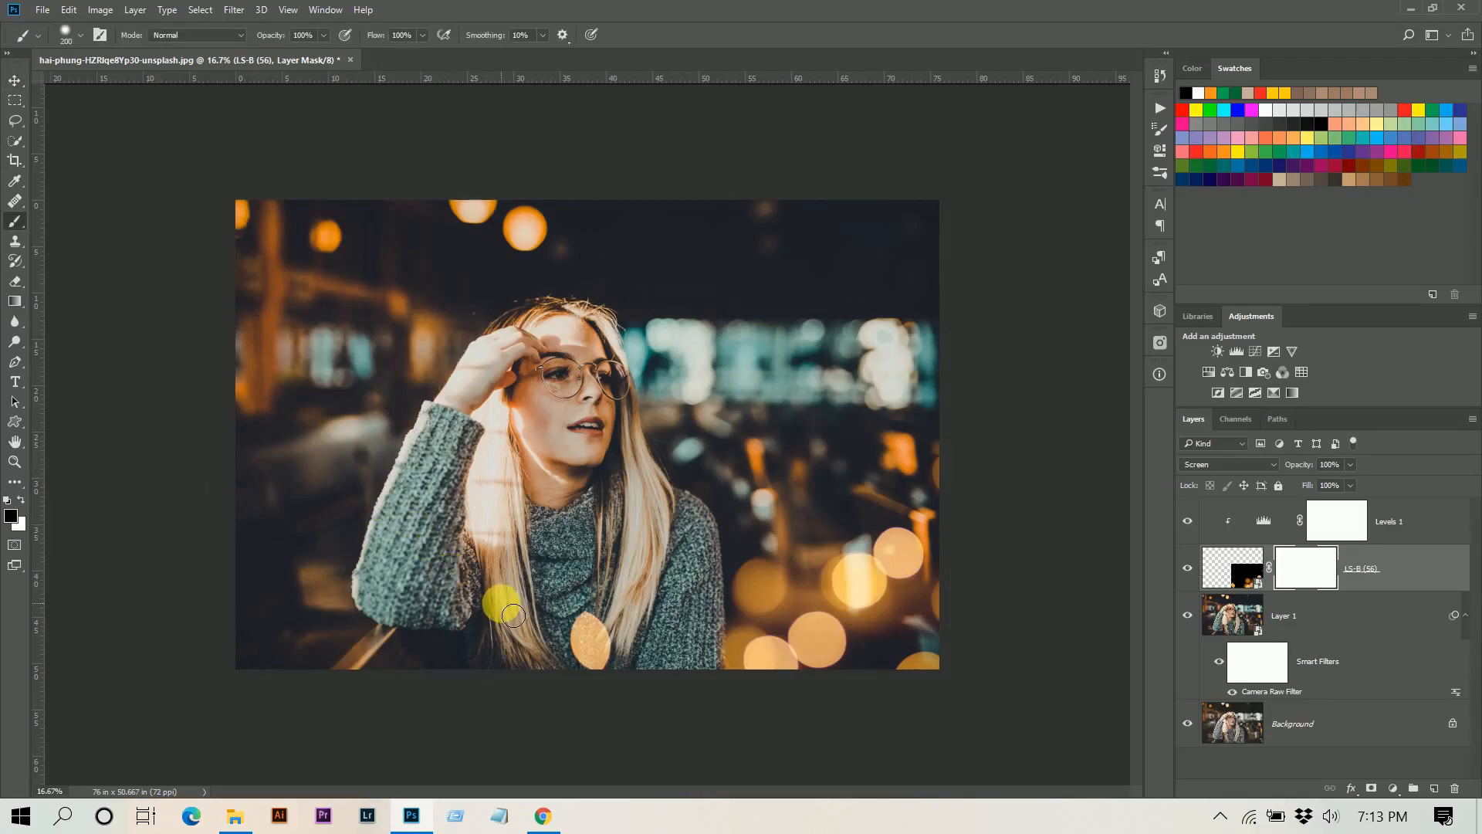
pyautogui.press(']')
pyautogui.press(']')
pyautogui.press(']')
pyautogui.press(']')
pyautogui.press(']')
pyautogui.press(']')
pyautogui.press(']')
pyautogui.press(']')
pyautogui.press(']')
pyautogui.press(']')
pyautogui.press(']')
pyautogui.click(558, 642)
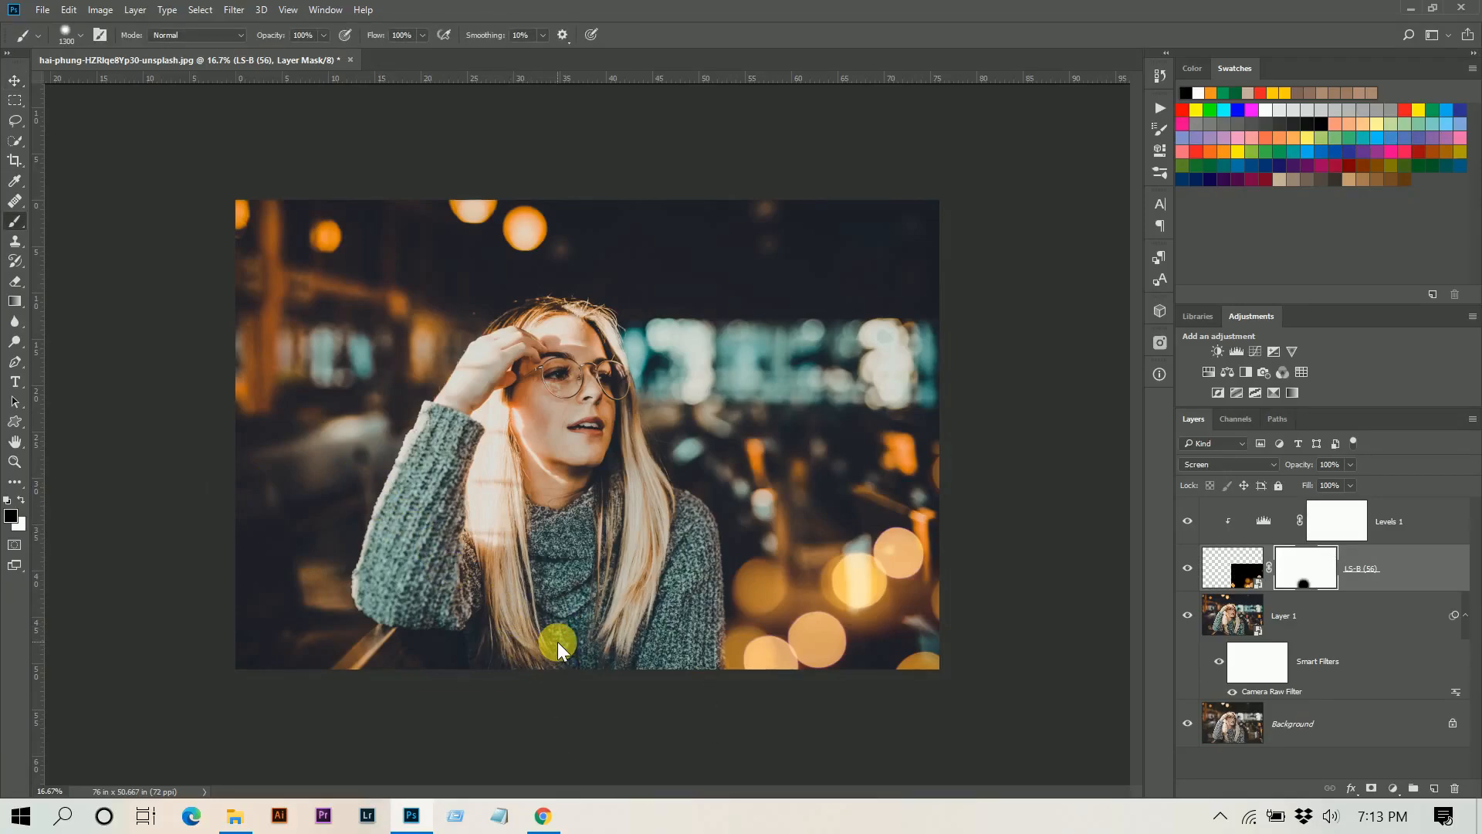
# Duplicate the bokeh layer and move the copy over the portrait's lower-left area.
pyautogui.click(1378, 569)
pyautogui.hotkey('ctrl', 'j')
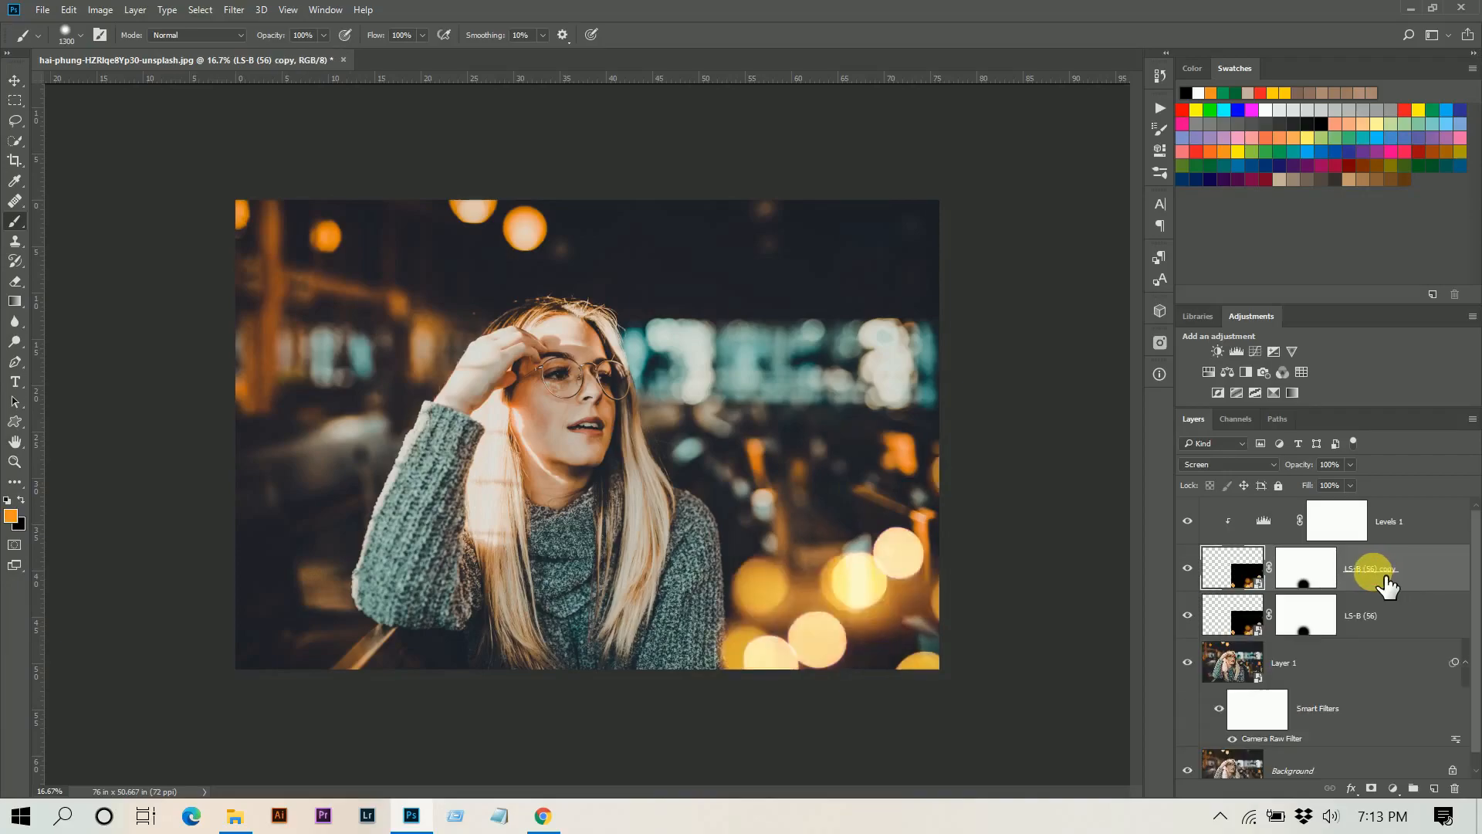
pyautogui.hotkey('ctrl', 't')
pyautogui.moveTo(943, 547)
pyautogui.mouseDown()
pyautogui.moveTo(664, 508)
pyautogui.moveTo(382, 545)
pyautogui.moveTo(328, 627)
pyautogui.moveTo(656, 656)
pyautogui.moveTo(622, 648)
pyautogui.mouseUp()
pyautogui.press('b')
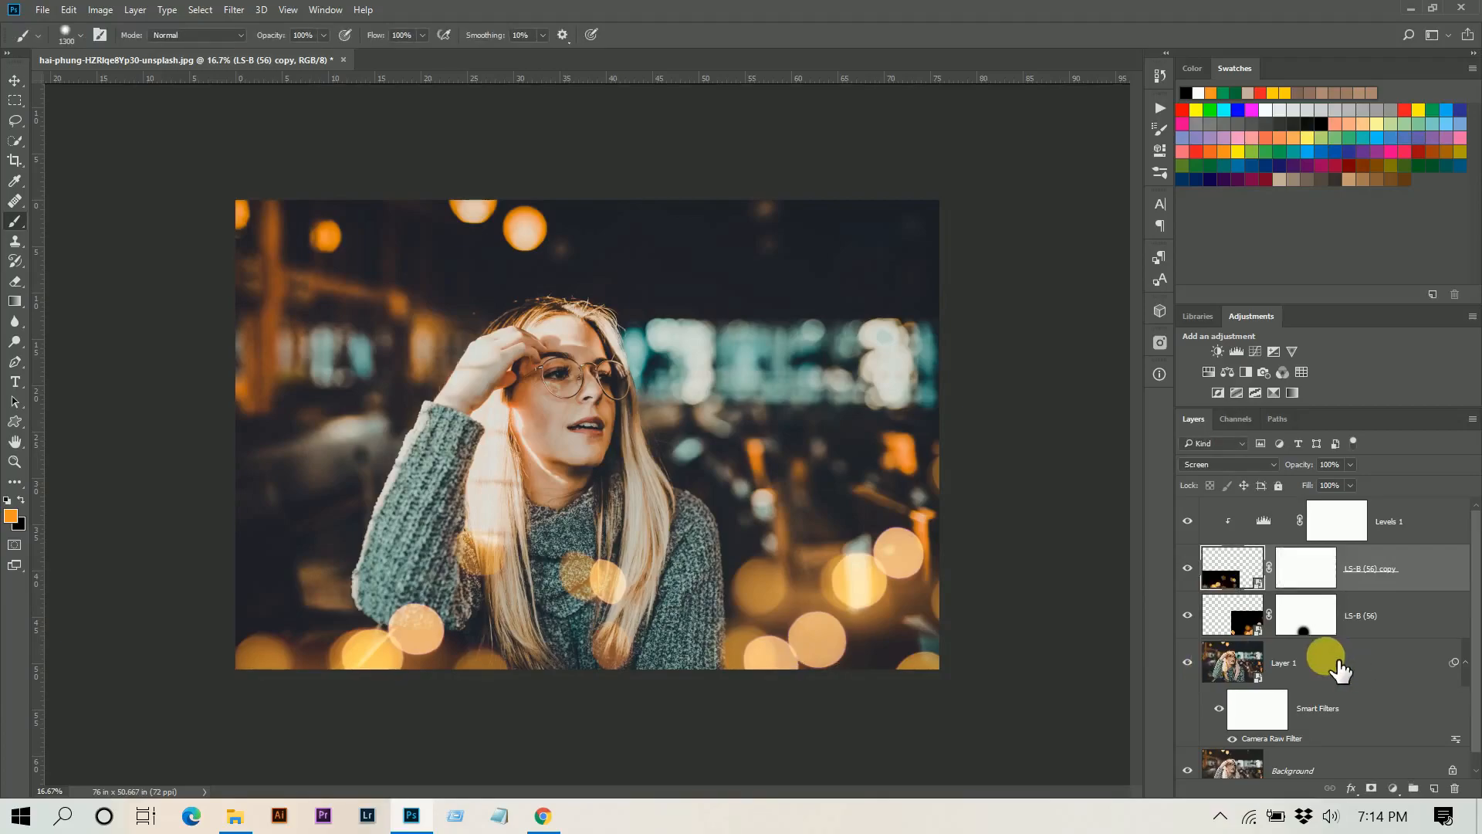
# Move the Levels 1 adjustment directly above the original LS-B (56) layer and clip it to that layer.
pyautogui.click(1430, 540)
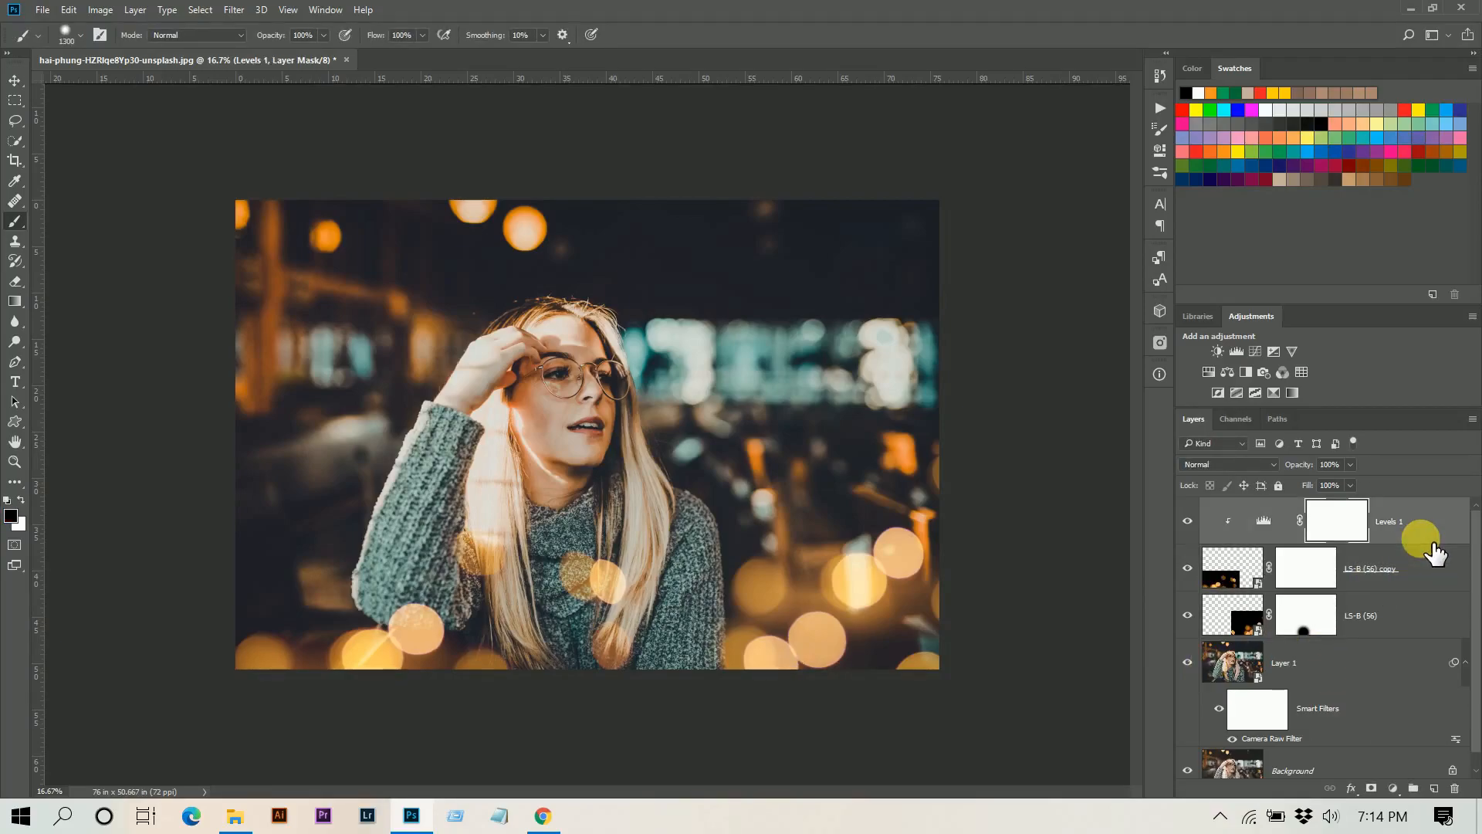
pyautogui.moveTo(1434, 551); pyautogui.dragTo(1402, 585)
pyautogui.rightClick(1396, 571)
pyautogui.click(975, 528)
# Duplicate the Levels 1 adjustment, place the copy above the LS-B (56) copy layer and clip it there.
pyautogui.hotkey('ctrl', 'j')
pyautogui.moveTo(1411, 578); pyautogui.dragTo(1400, 520)
pyautogui.rightClick(1397, 521)
pyautogui.click(1002, 534)
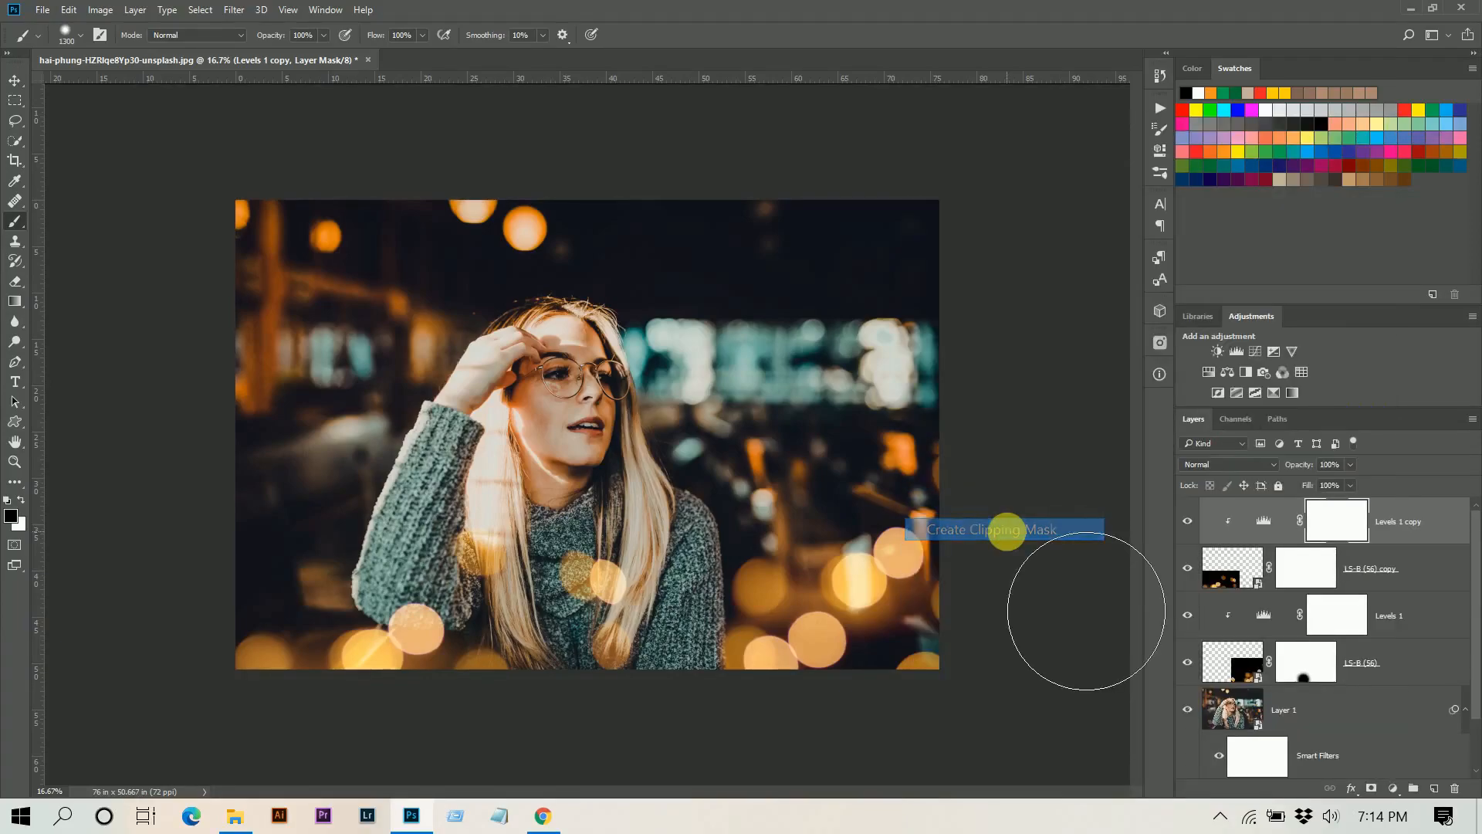
# Create a new top layer and paint a single orange light spot beside the woman's raised hand with a soft 500 px brush.
pyautogui.click(1455, 539)
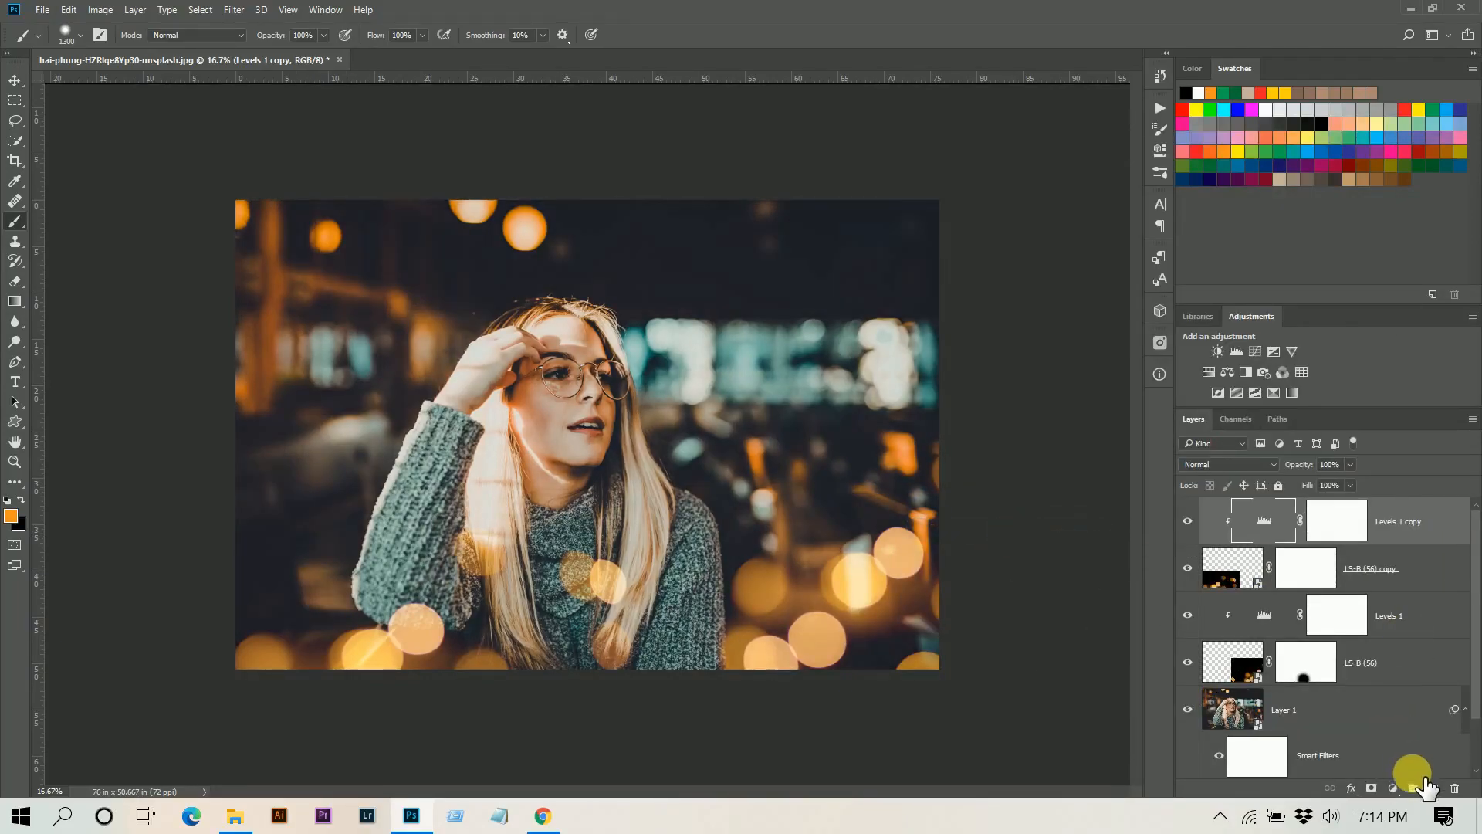
pyautogui.click(1433, 788)
pyautogui.press('[')
pyautogui.press('[')
pyautogui.press('[')
pyautogui.press('[')
pyautogui.press('[')
pyautogui.press('[')
pyautogui.press('[')
pyautogui.press('[')
pyautogui.click(447, 301)
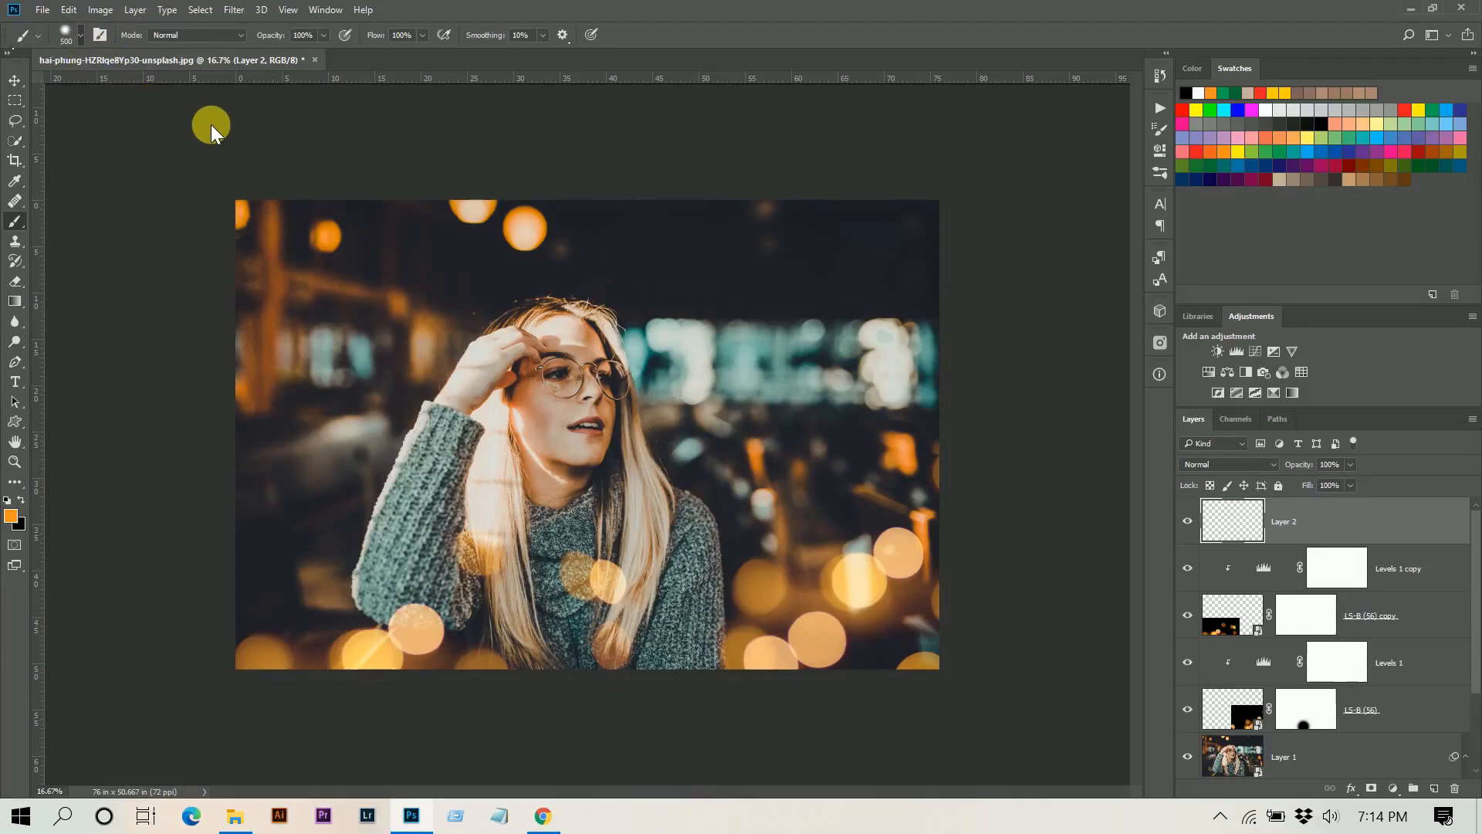
pyautogui.rightClick(117, 76)
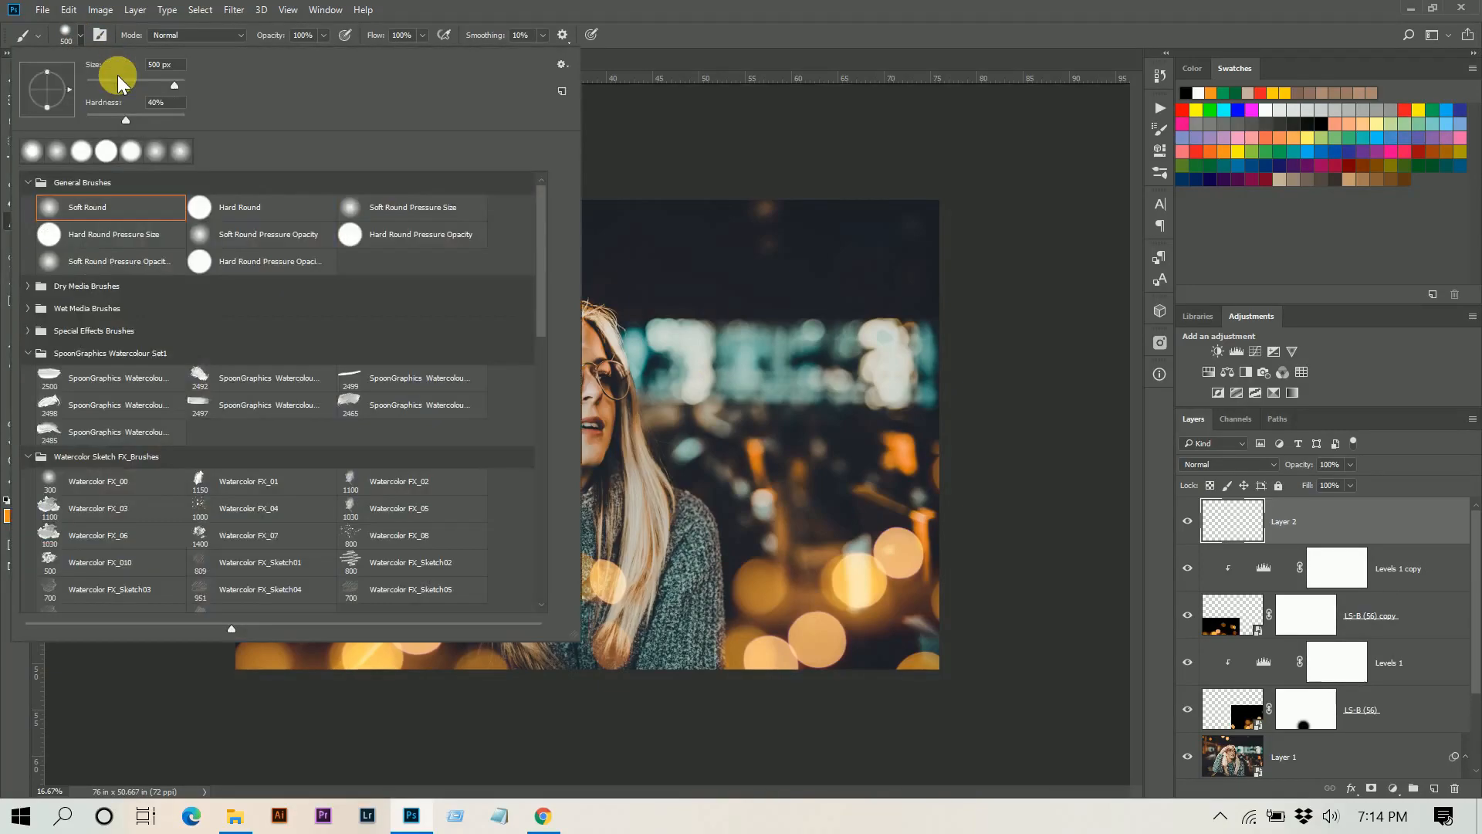
pyautogui.press('Return')
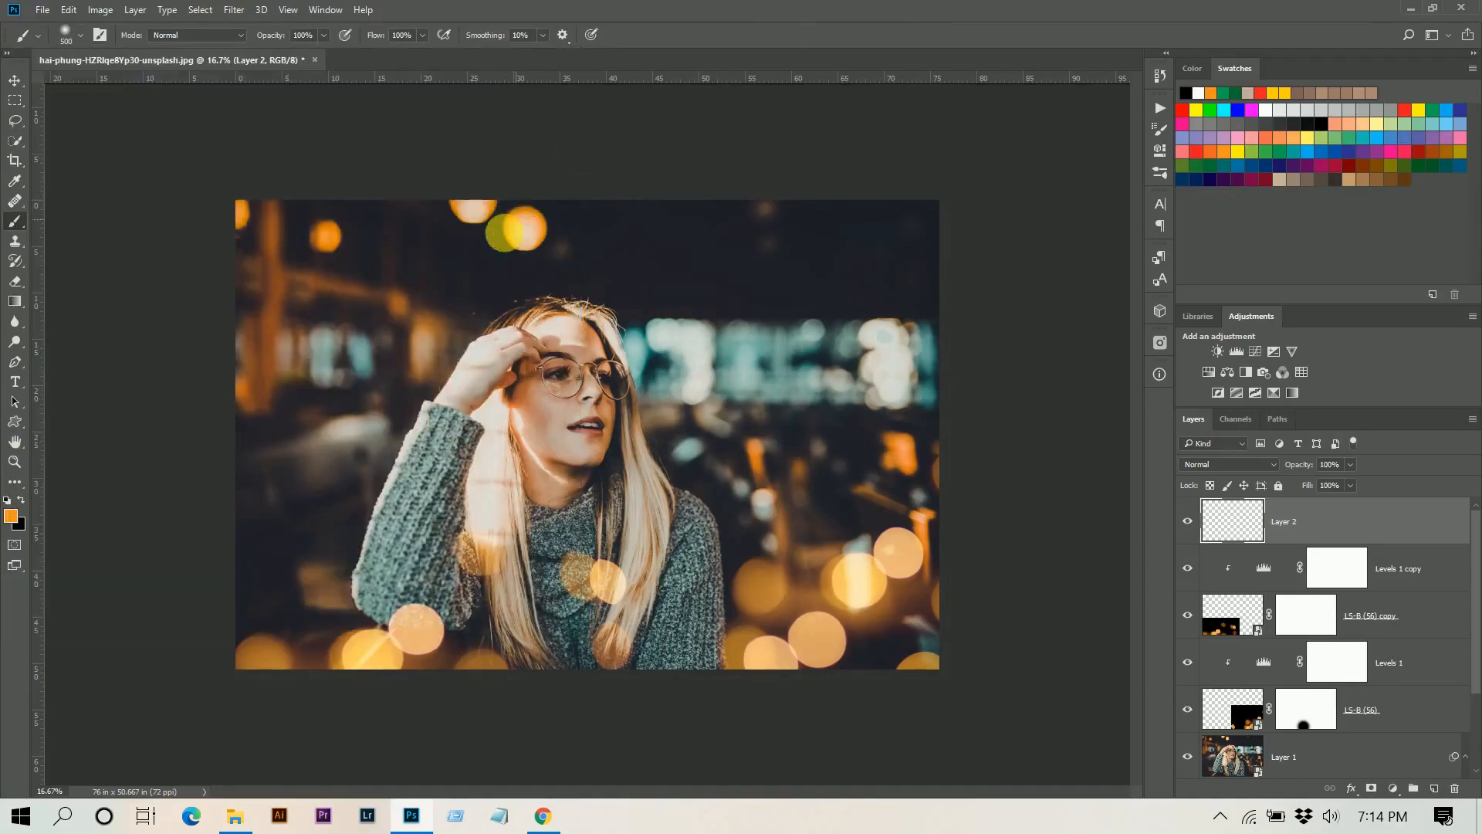
# Set the orange spot's layer to Screen blending and enlarge the glow to about 340%, keeping it beside the raised hand.
pyautogui.click(1241, 465)
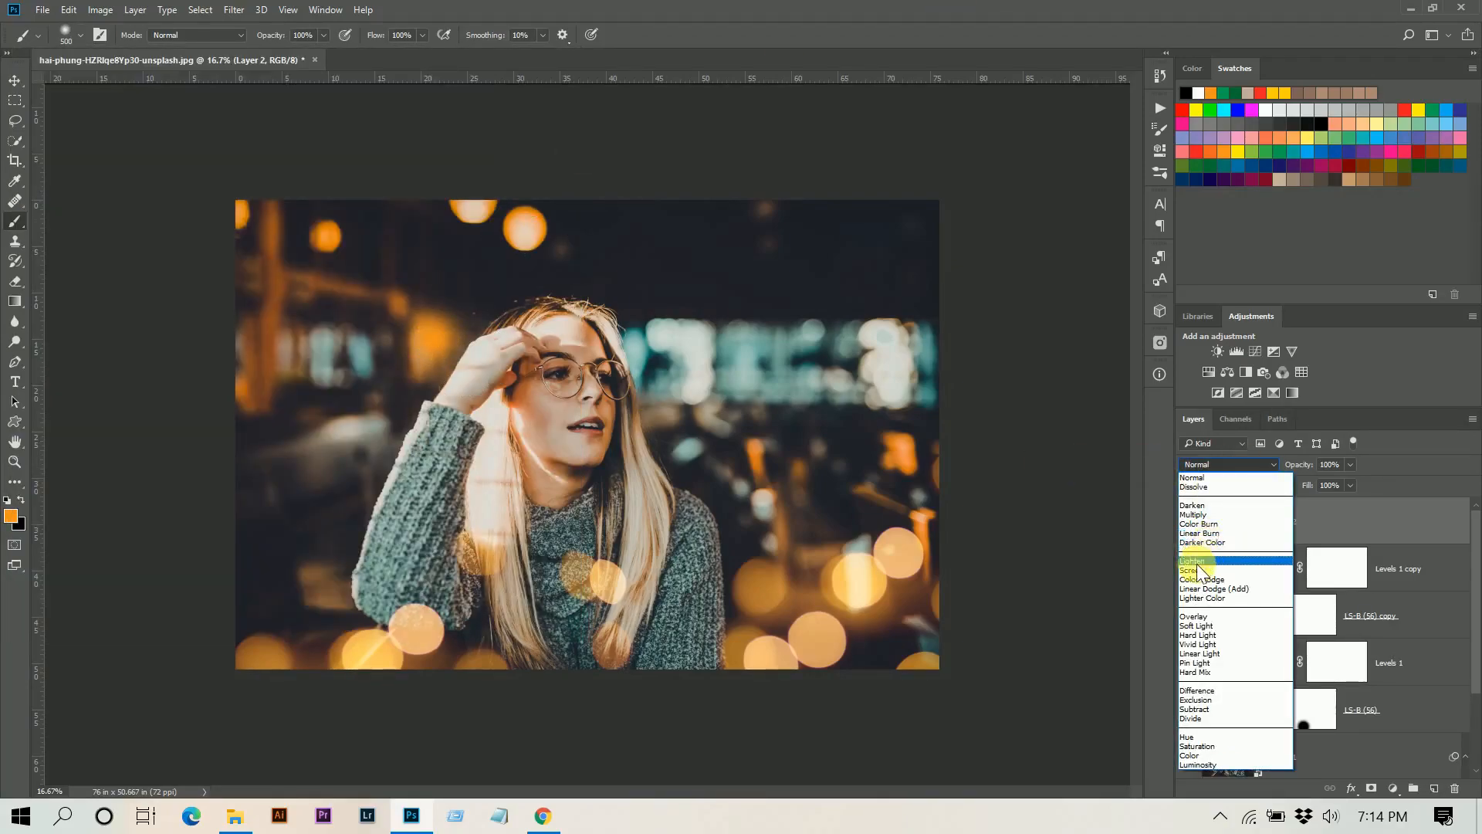
pyautogui.click(1197, 567)
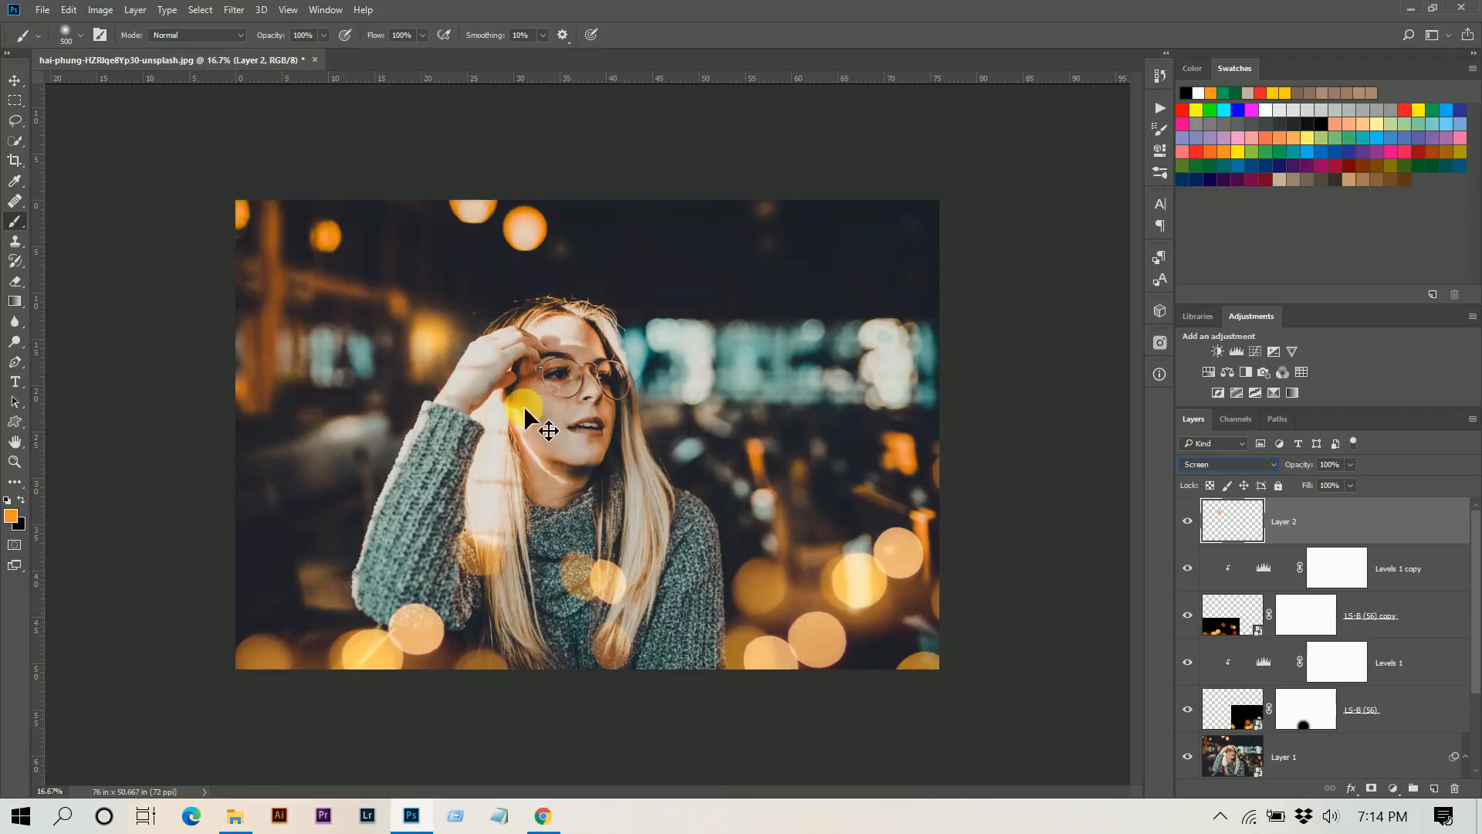
pyautogui.hotkey('ctrl', 't')
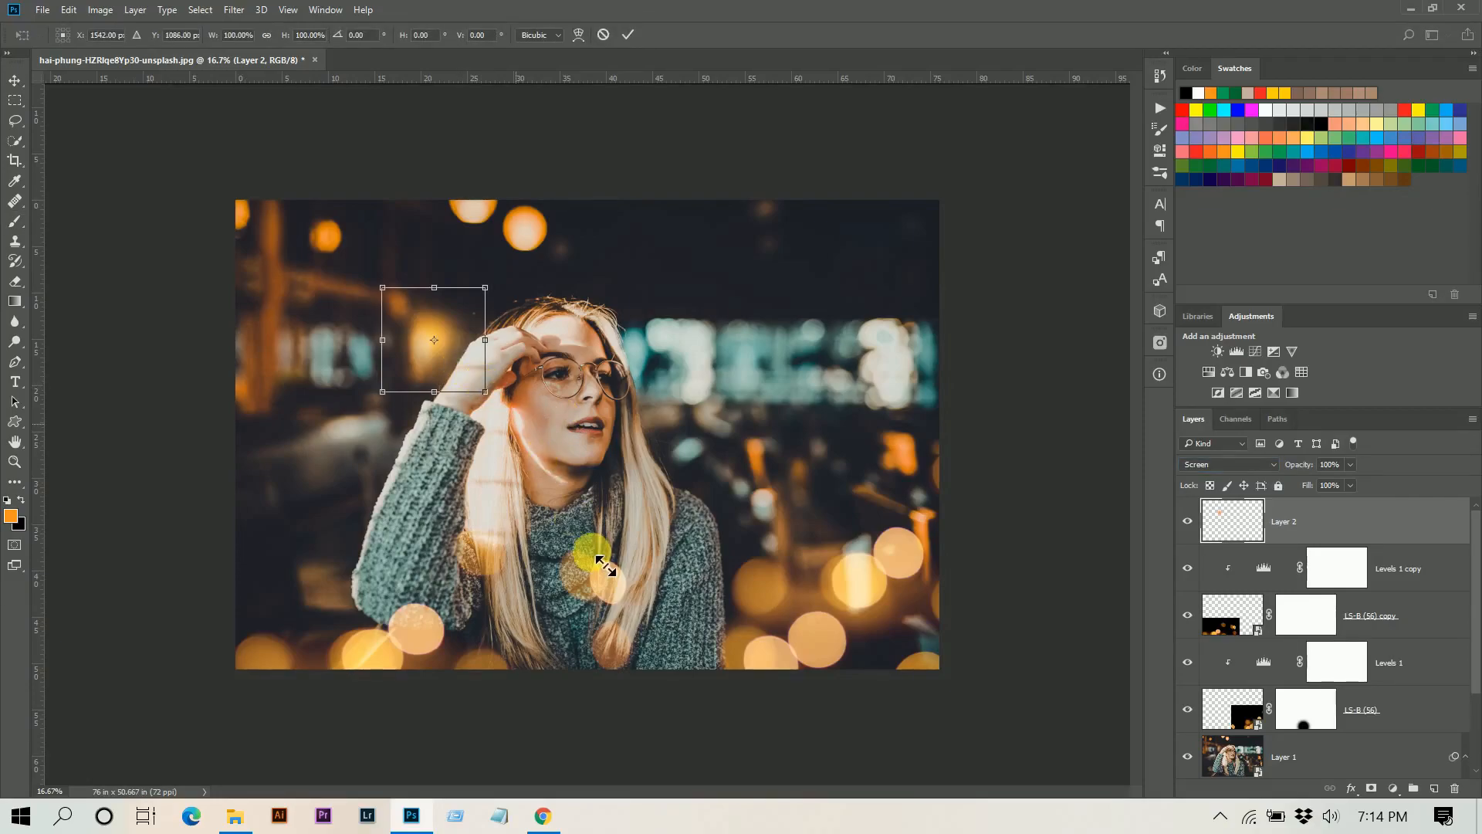
pyautogui.moveTo(595, 556); pyautogui.dragTo(580, 549)
pyautogui.moveTo(547, 431); pyautogui.dragTo(529, 438)
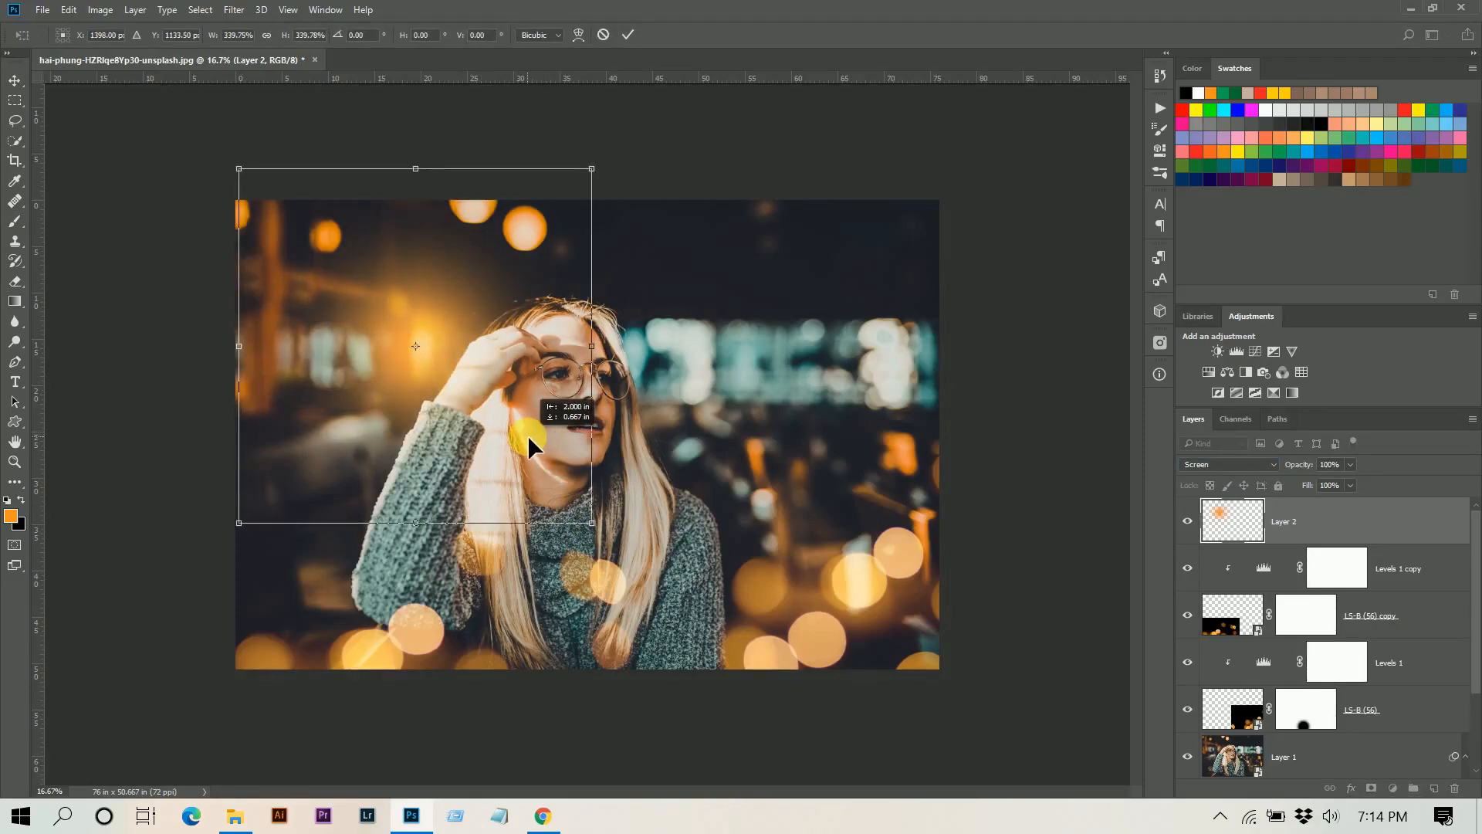
pyautogui.press('Return')
pyautogui.press('b')
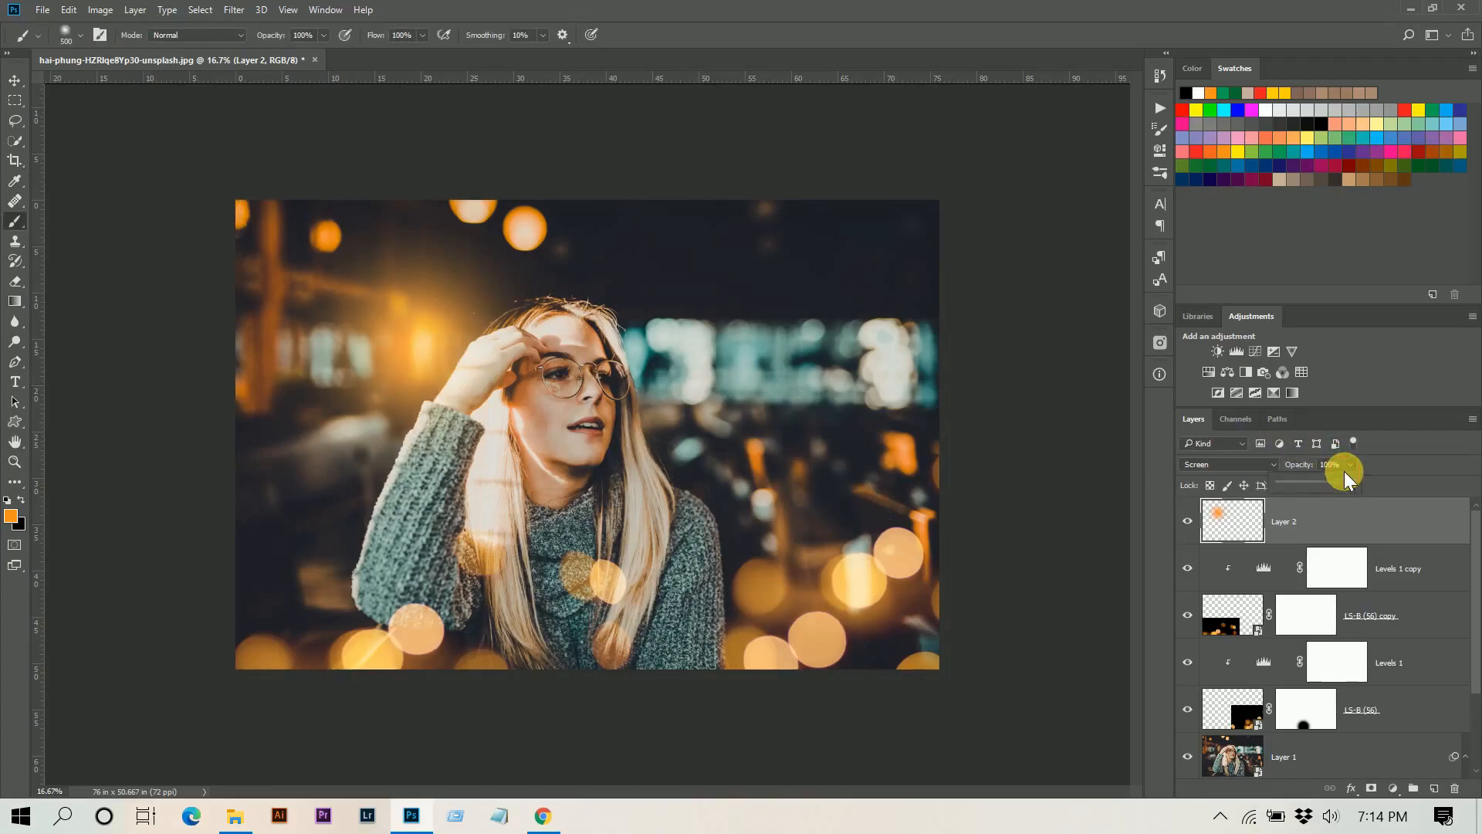
# Lower the orange glow layer's opacity to 36% and compare the image with the glow hidden and shown.
pyautogui.click(1314, 482)
pyautogui.moveTo(1306, 482); pyautogui.dragTo(1305, 482)
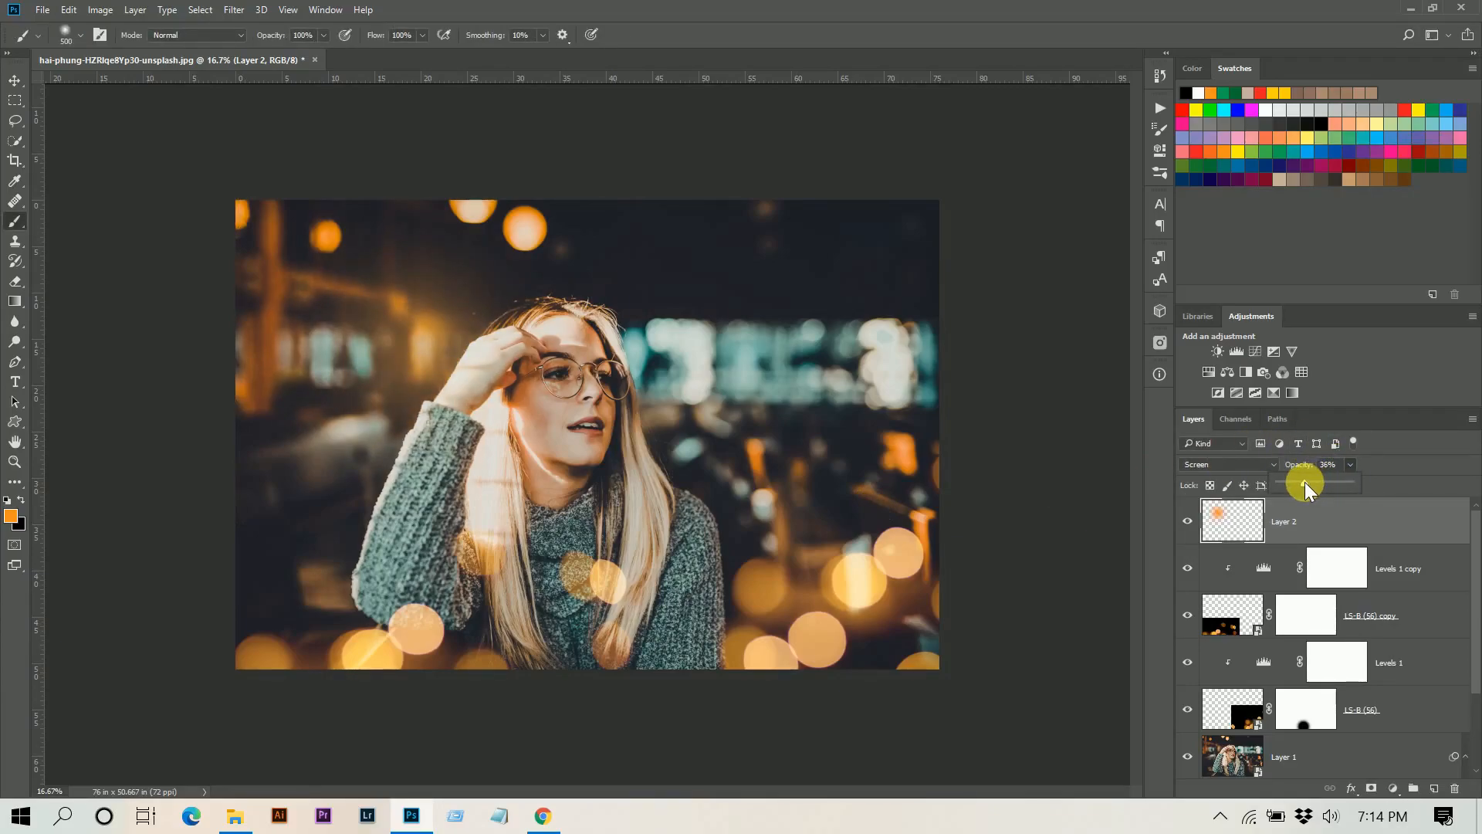
pyautogui.click(1195, 521)
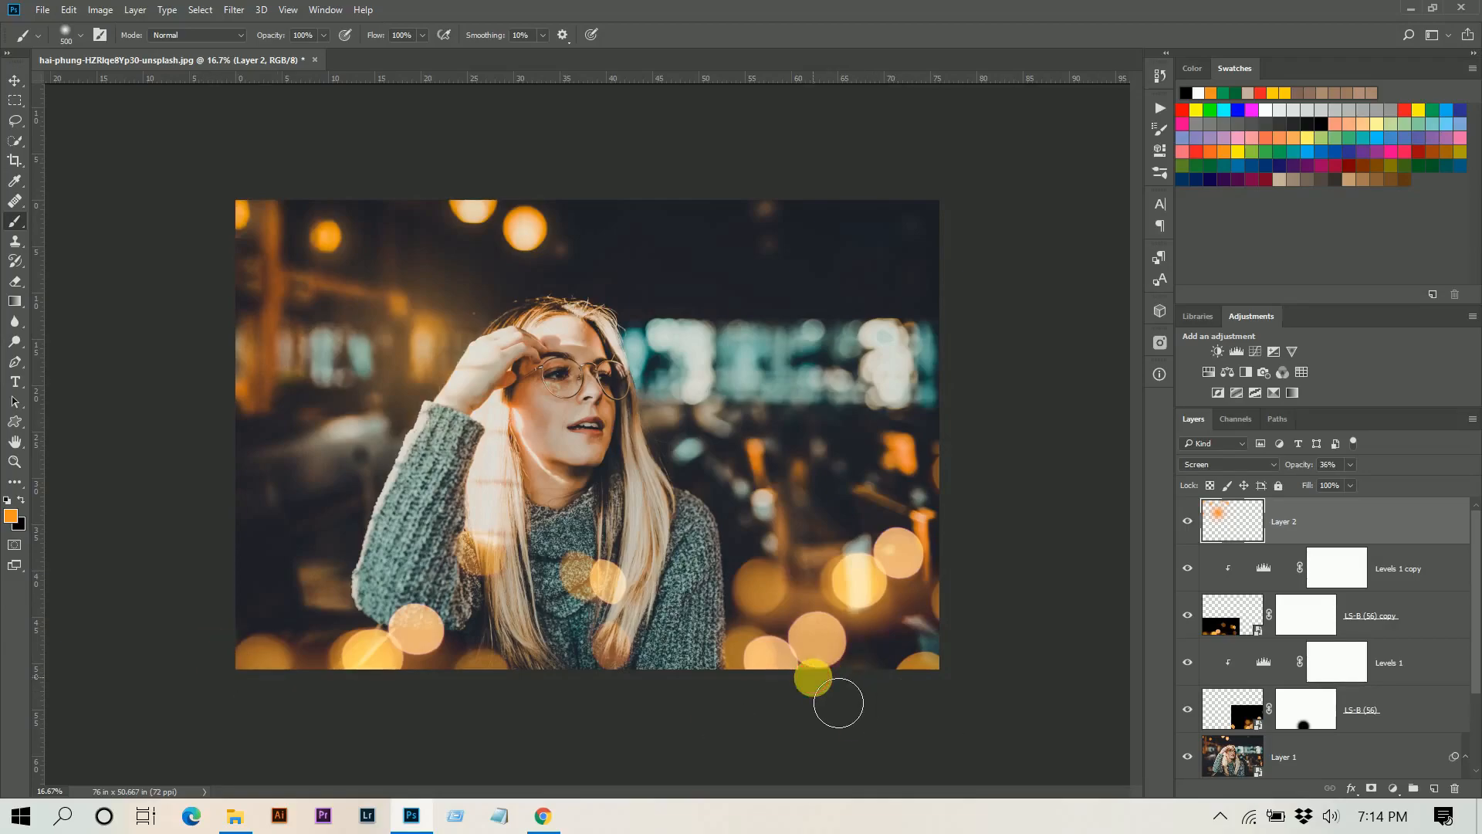
pyautogui.click(1188, 520)
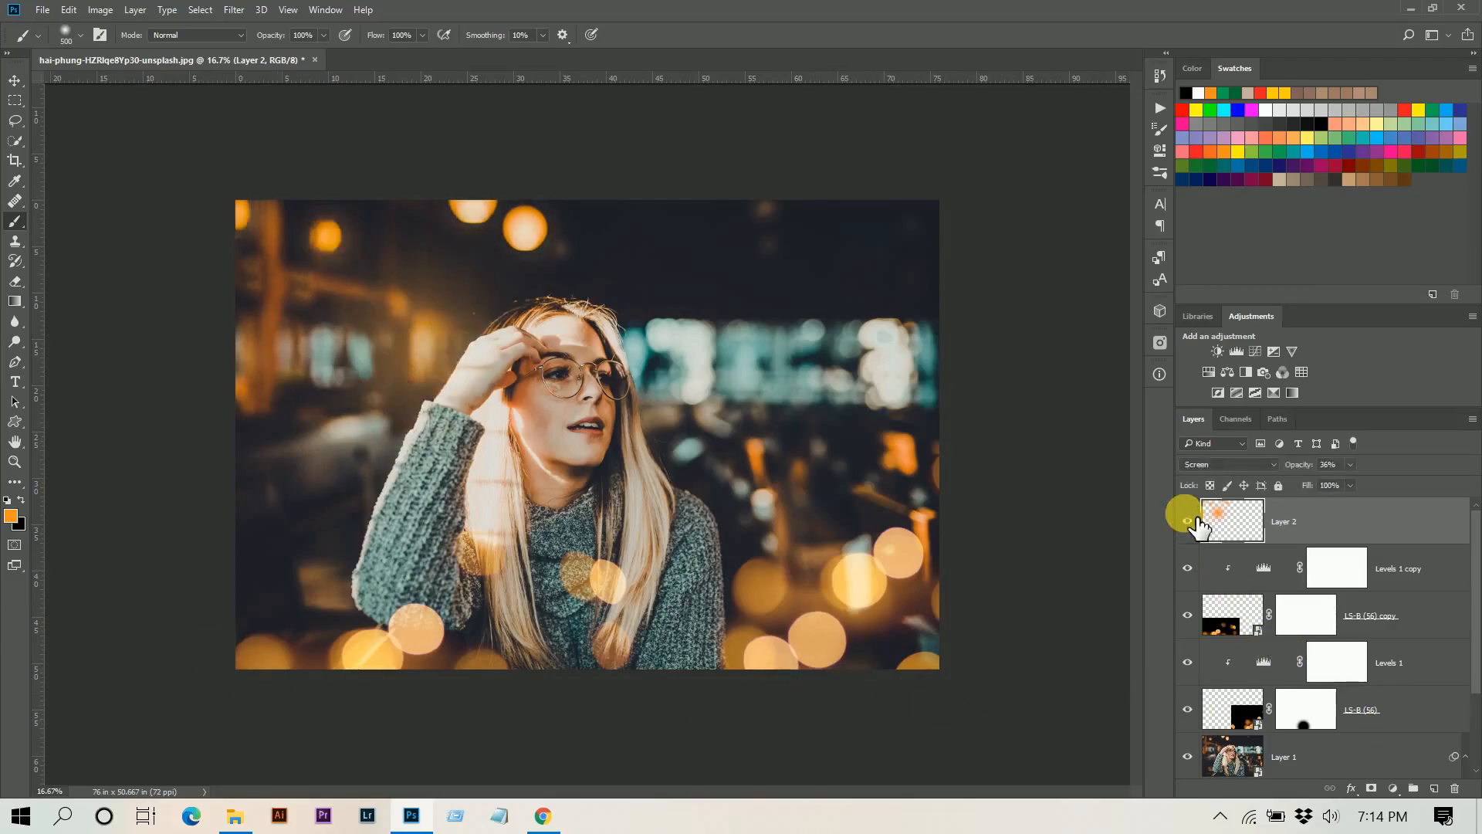
# Group all layers above the Background and toggle the group's visibility to compare the original with the graded portrait.
pyautogui.scroll(-3, 1290, 562)
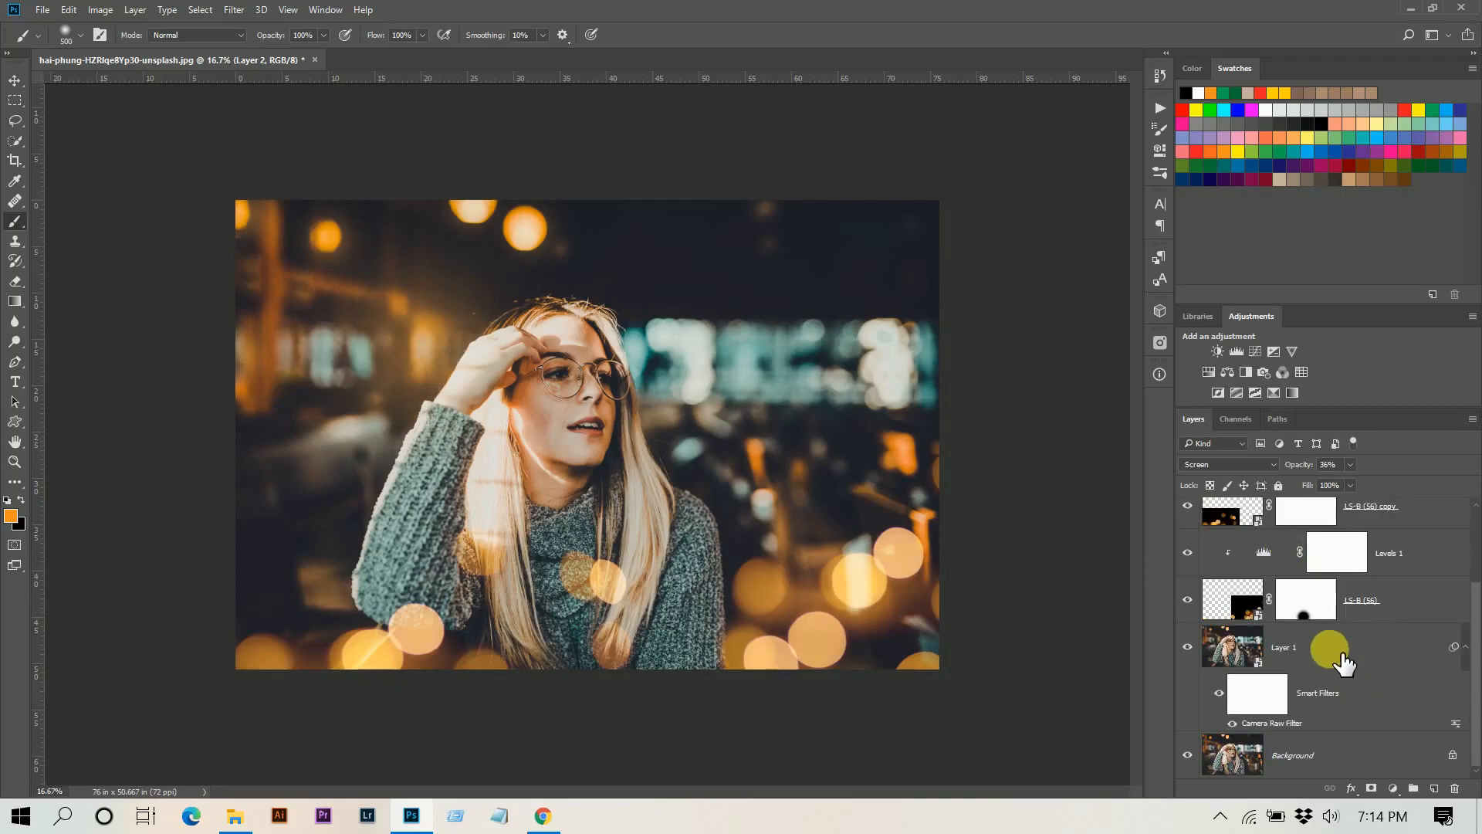
pyautogui.scroll(3, 1343, 662)
pyautogui.hotkey('ctrl', 'g')
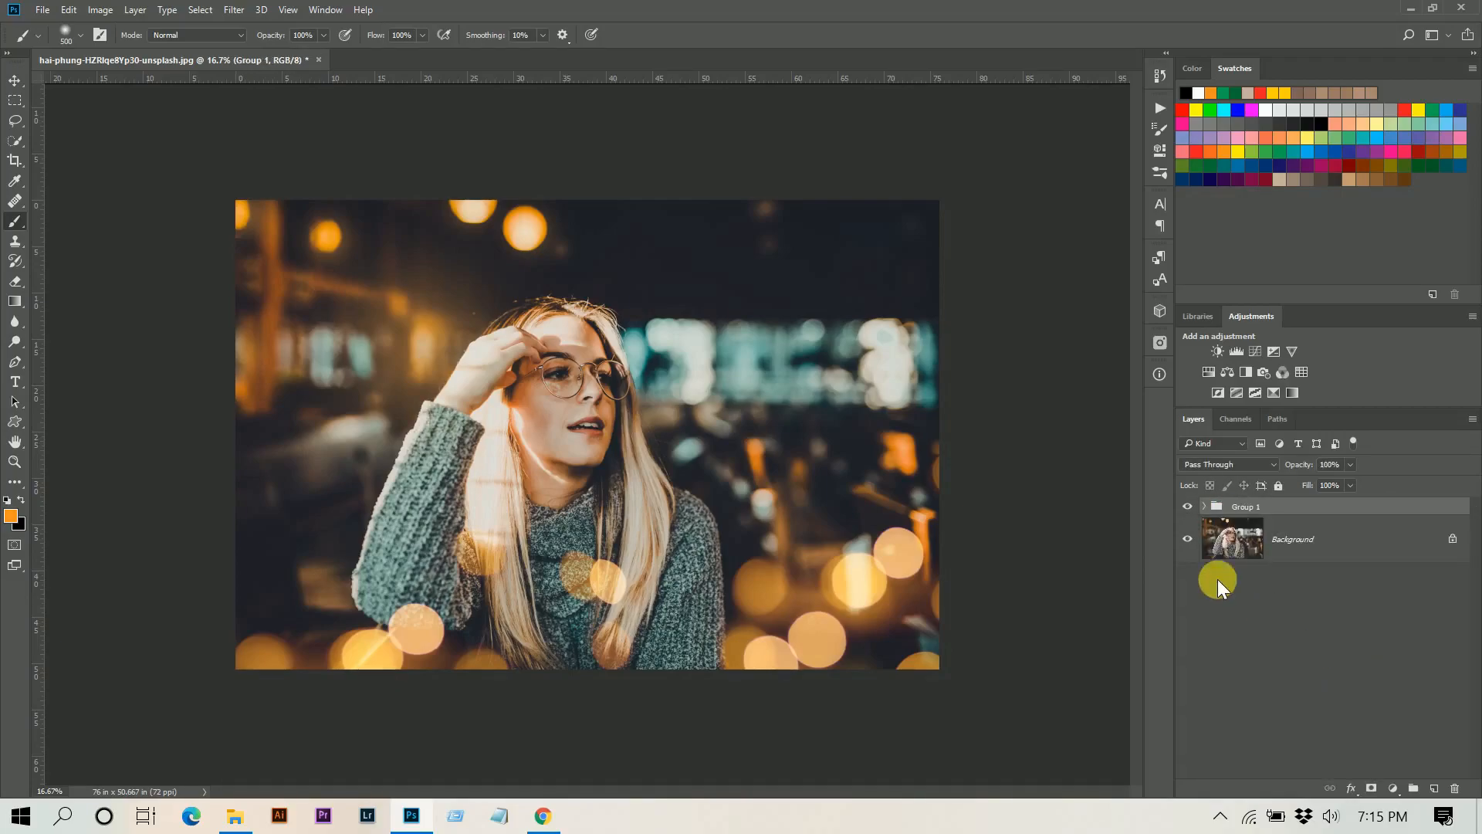
pyautogui.click(1189, 506)
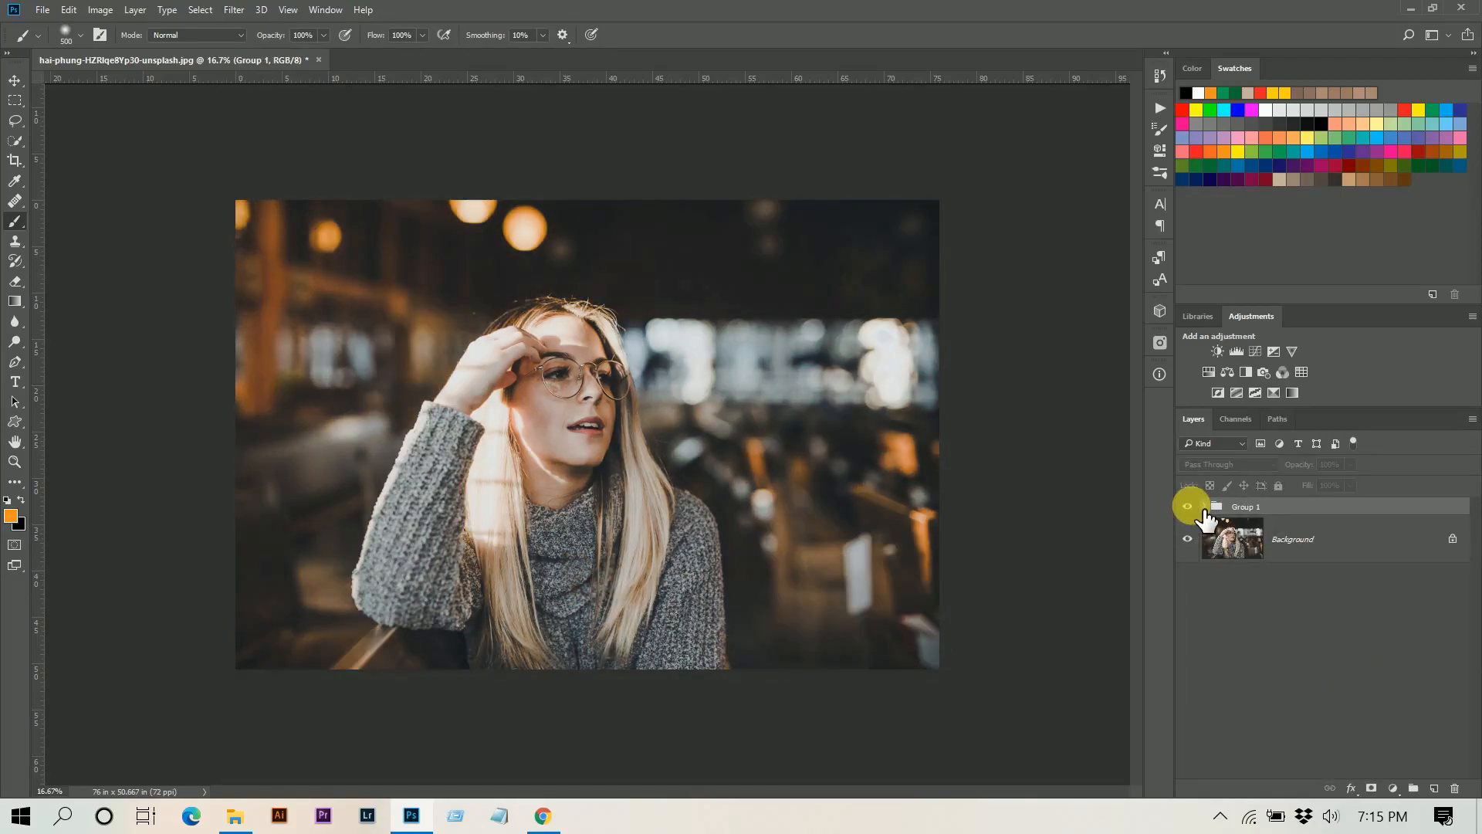
pyautogui.click(1190, 506)
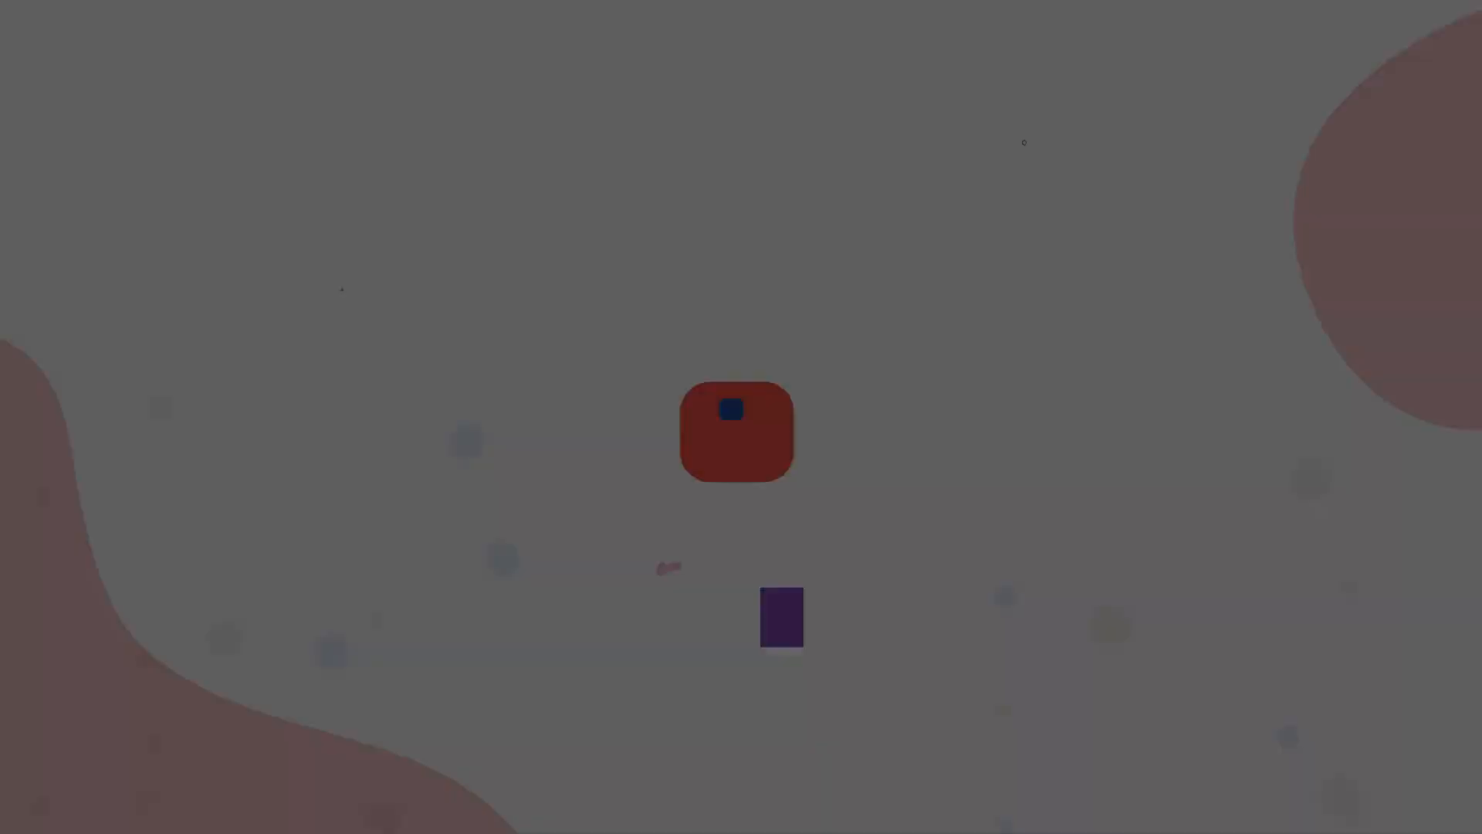